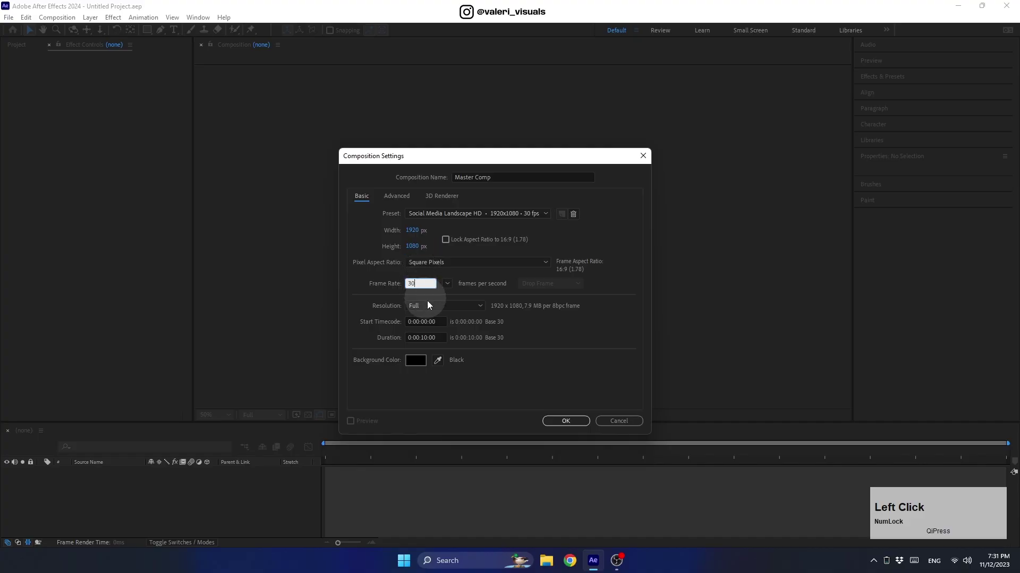
- Create the 1920 x 1080, 30 fps Master Comp with a 10-second duration and add a frame-filling rectangle shape layer
left_click(561, 420)
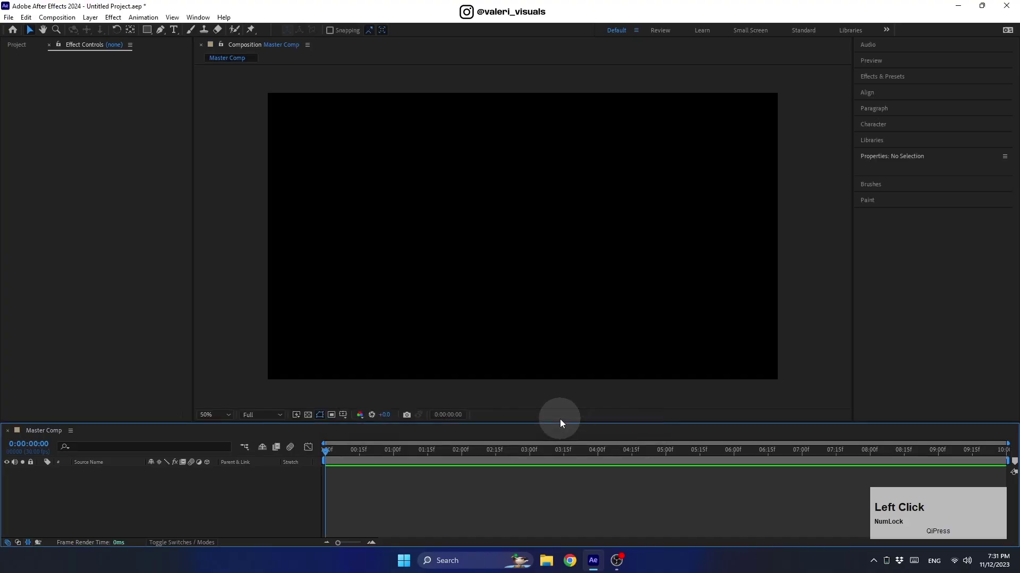
double_click(148, 33)
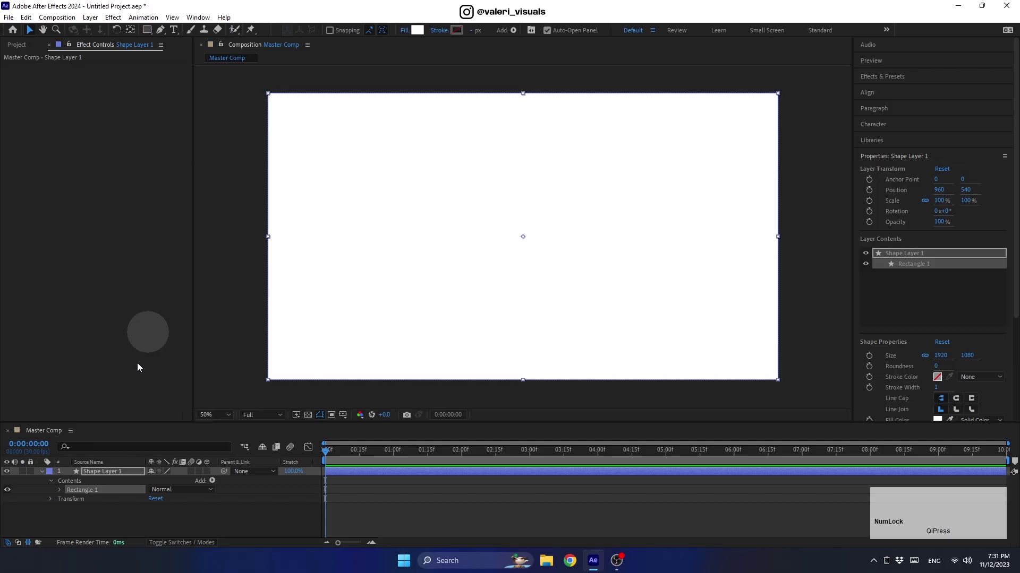
- Unlink the rectangle's size proportions, set its size to 300 x 100, and give it a roundness of 20
left_click(60, 490)
left_click(65, 498)
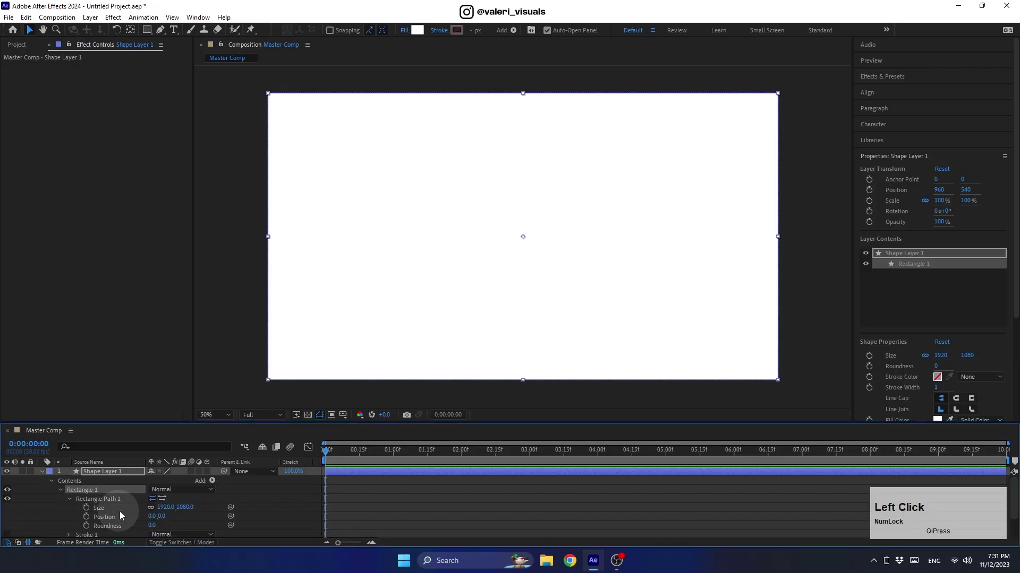
left_click(151, 507)
left_click(164, 507)
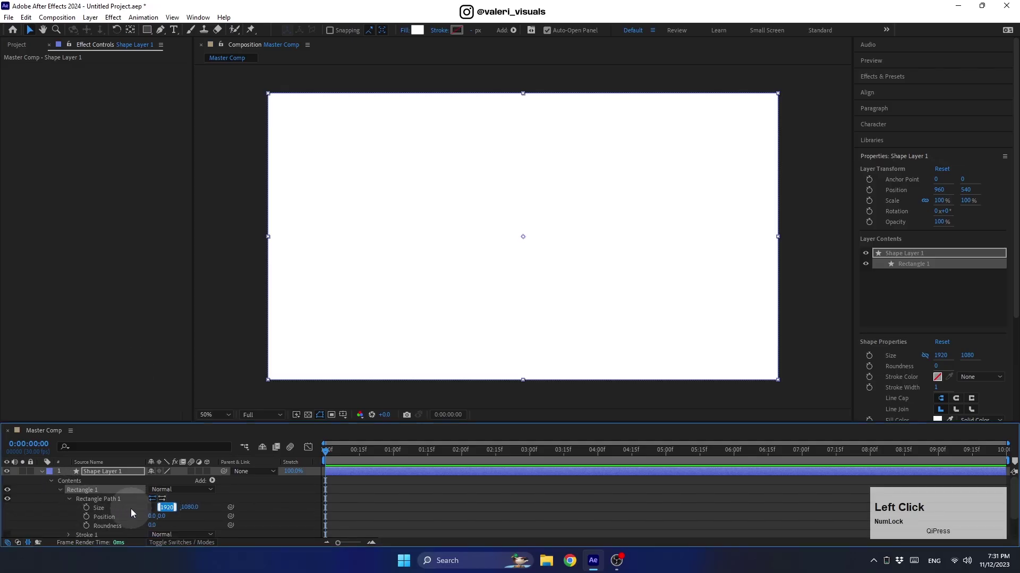
type("300")
key("Return")
left_click(184, 508)
type("1")
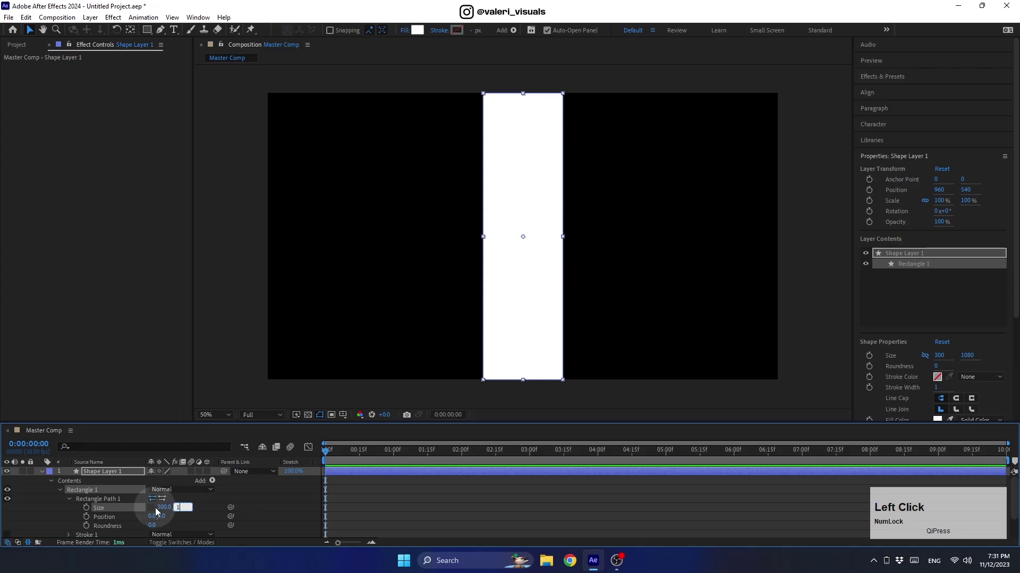
key("Return")
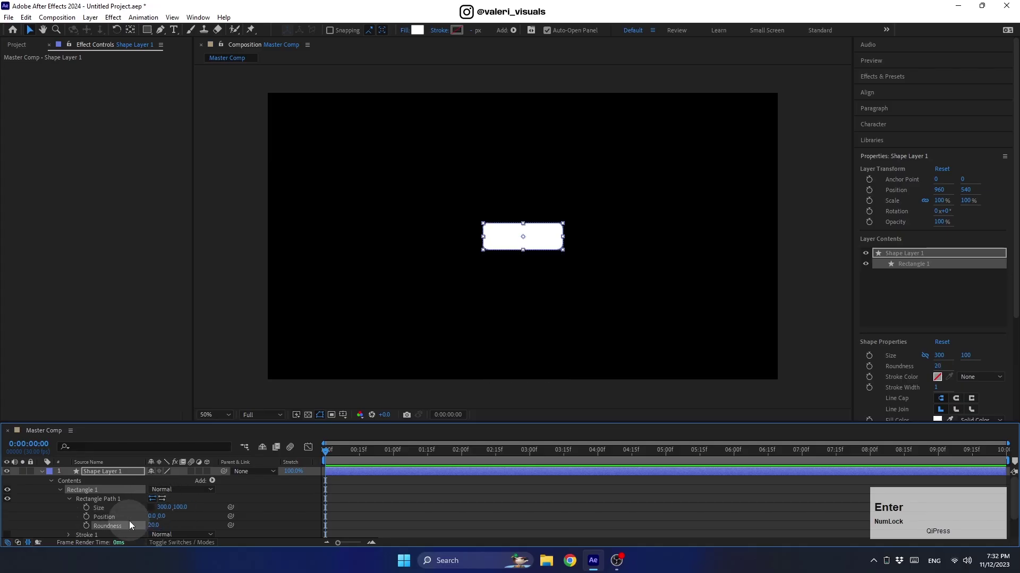
left_click(42, 472)
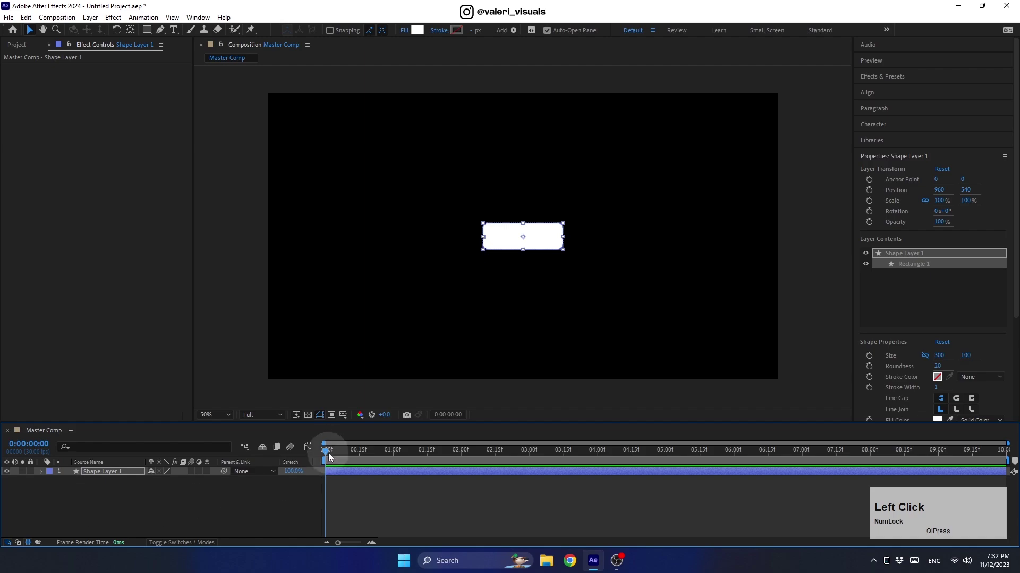
- Show the proportional grid and move the rectangle to the grid intersection below and left of centre, at about 722, 672
left_click(342, 414)
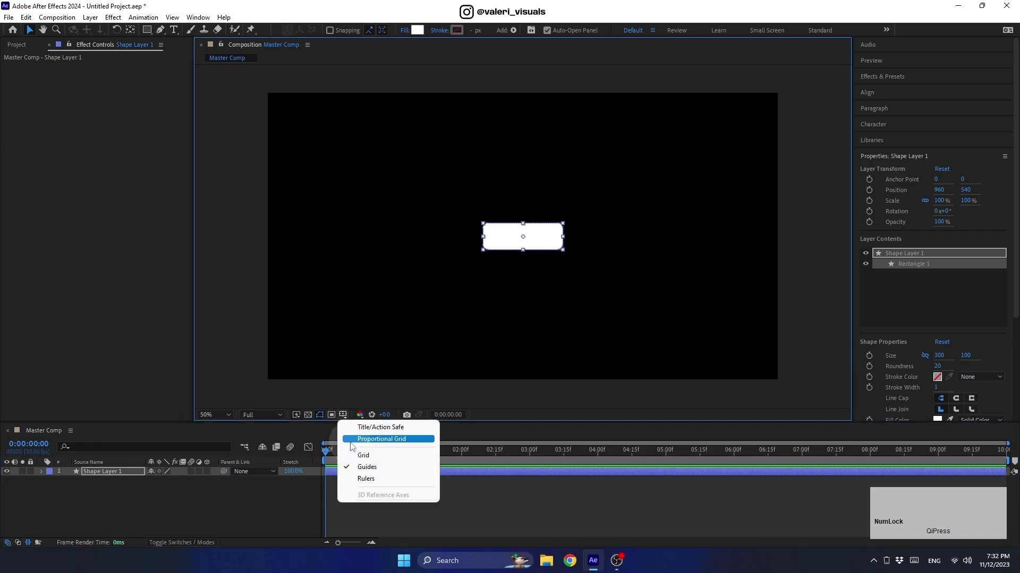
left_click(351, 439)
left_click(121, 472)
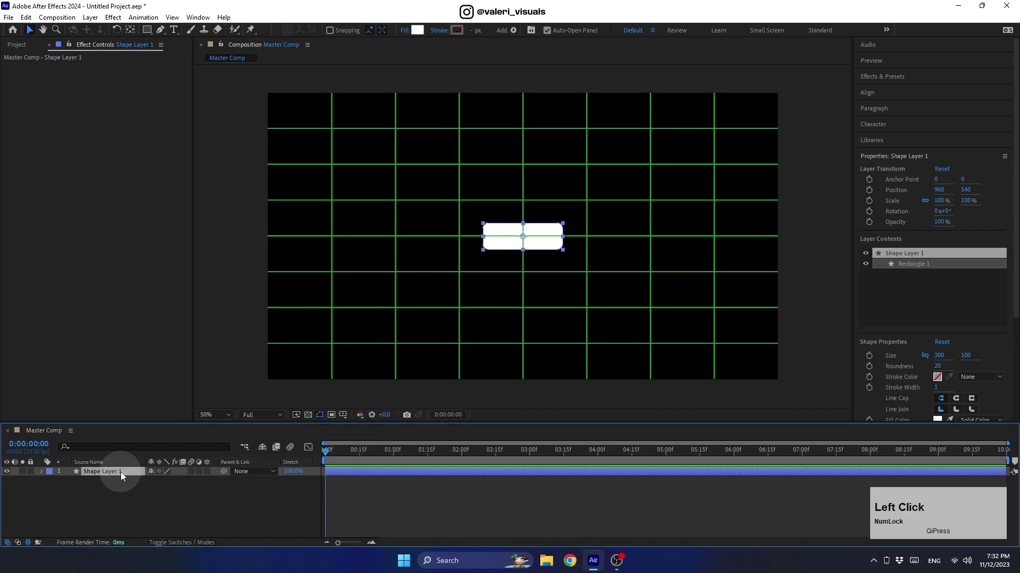
left_click_drag(514, 242, 453, 277)
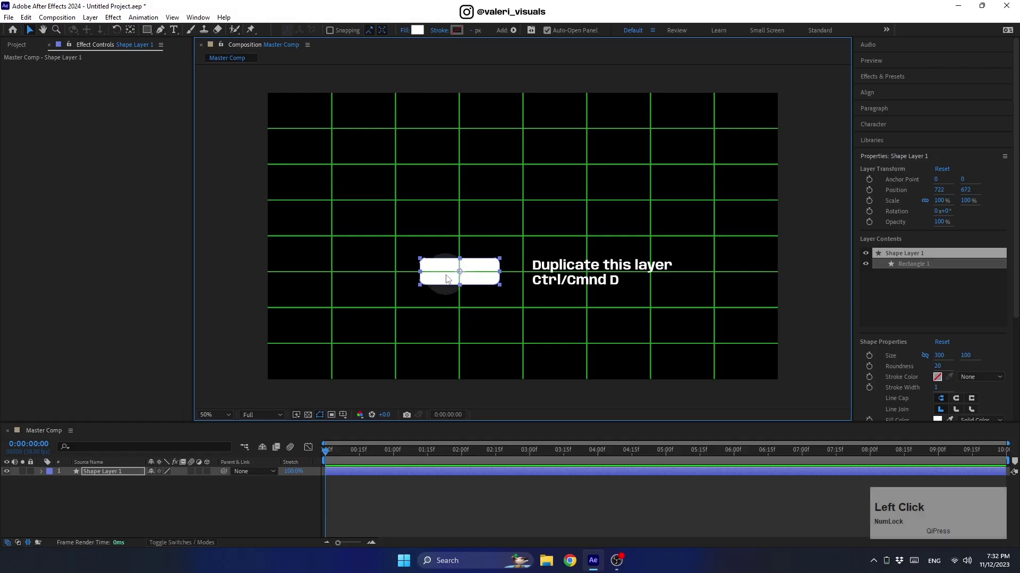
- Duplicate the rectangle twice, placing one copy at the frame's centre and another on the intersection above and right, at about 1204, 404
key("ctrl+d")
left_click_drag(446, 279, 565, 211)
key("ctrl+d")
key("Up")
key("Up")
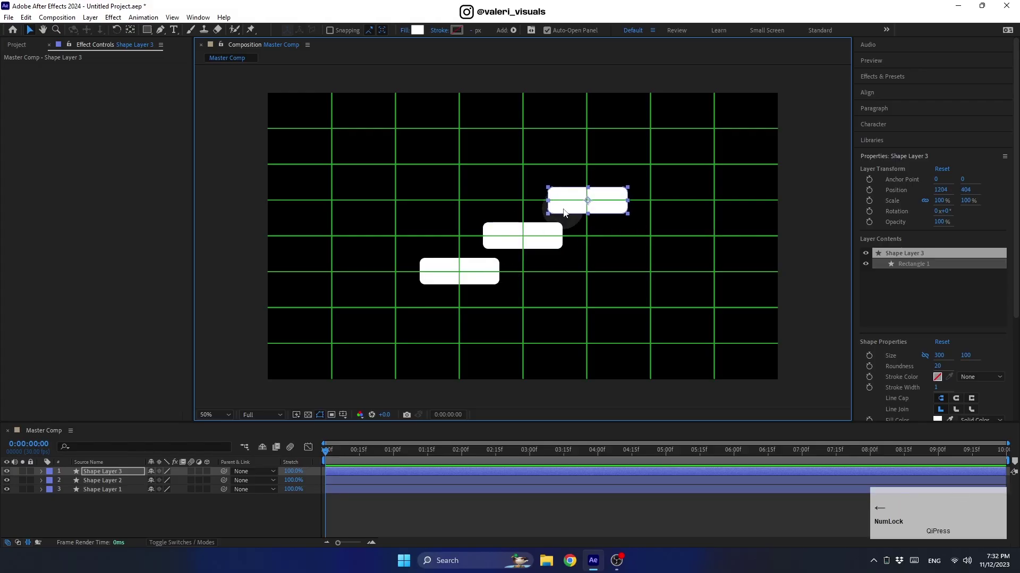
- Nudge the highest rectangle to position 1198, 402 to centre it on its grid intersection, and hide the proportional grid
key("Left")
key("Left")
key("Left")
key("Left")
key("Up")
key("Down")
key("Down")
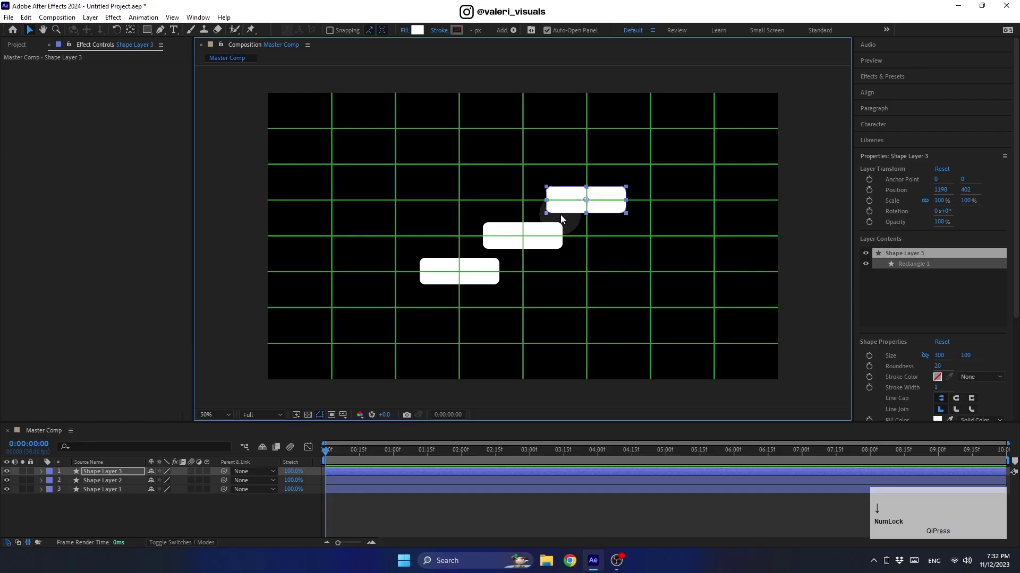
left_click(342, 415)
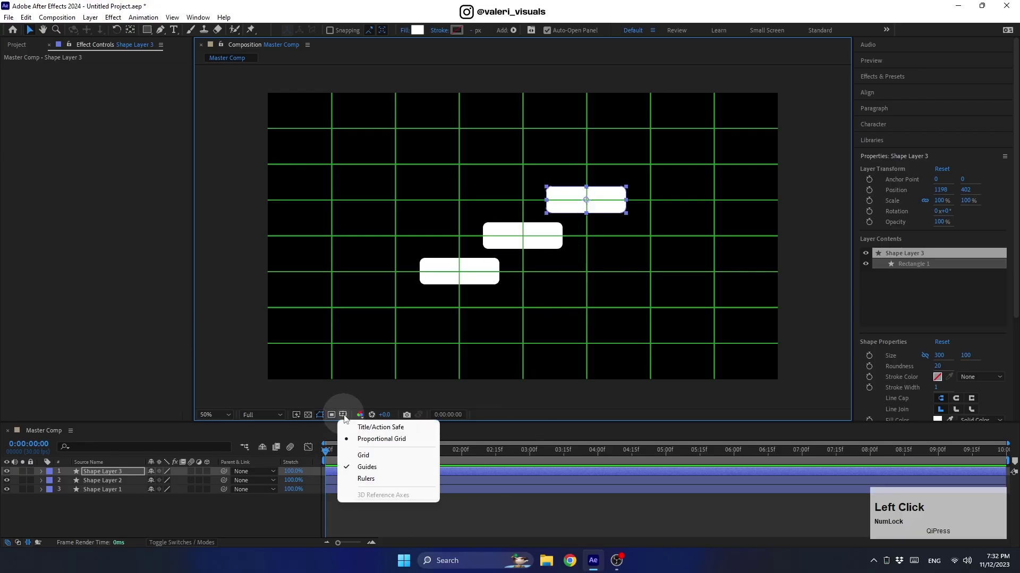
left_click(350, 439)
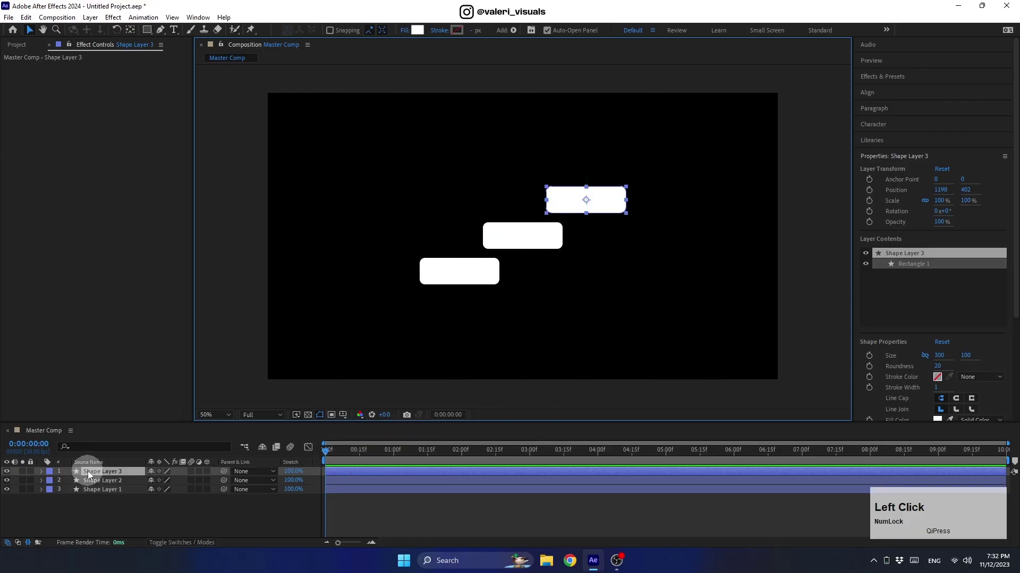
- Change the fill of all three rectangle layers to purple (A411E2)
left_click(90, 489, "shift")
left_click(417, 30)
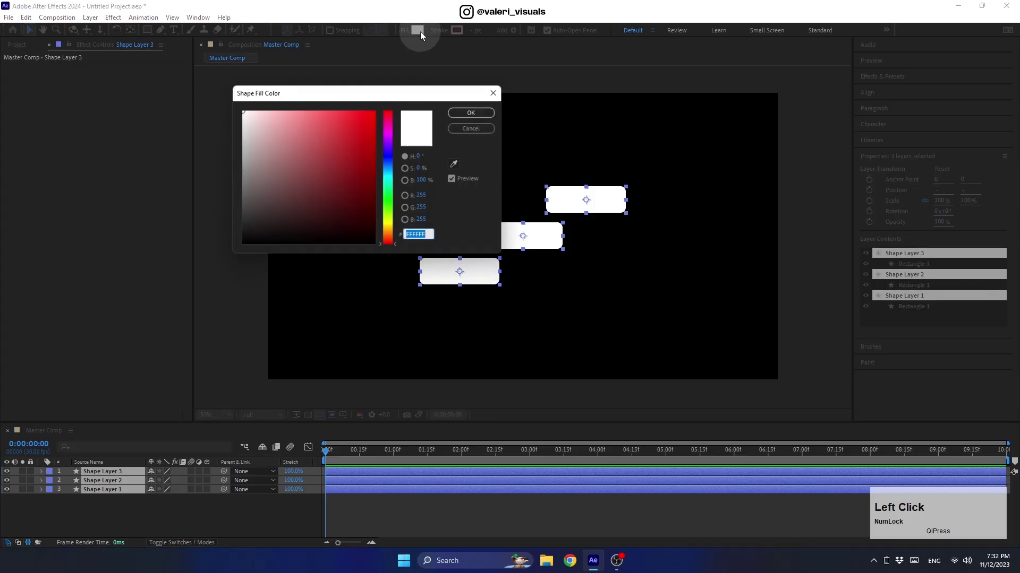
left_click(385, 139)
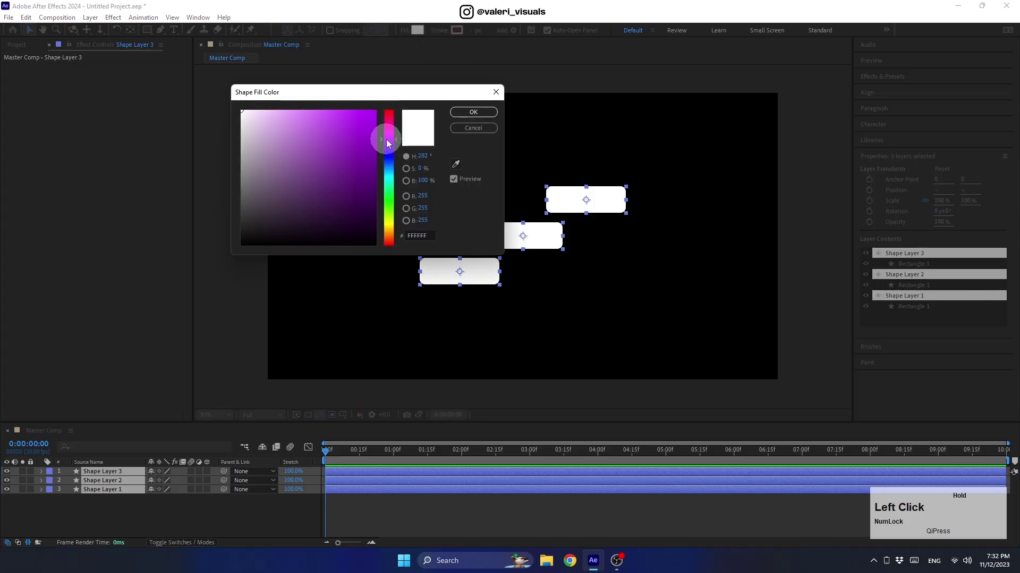
left_click(365, 124)
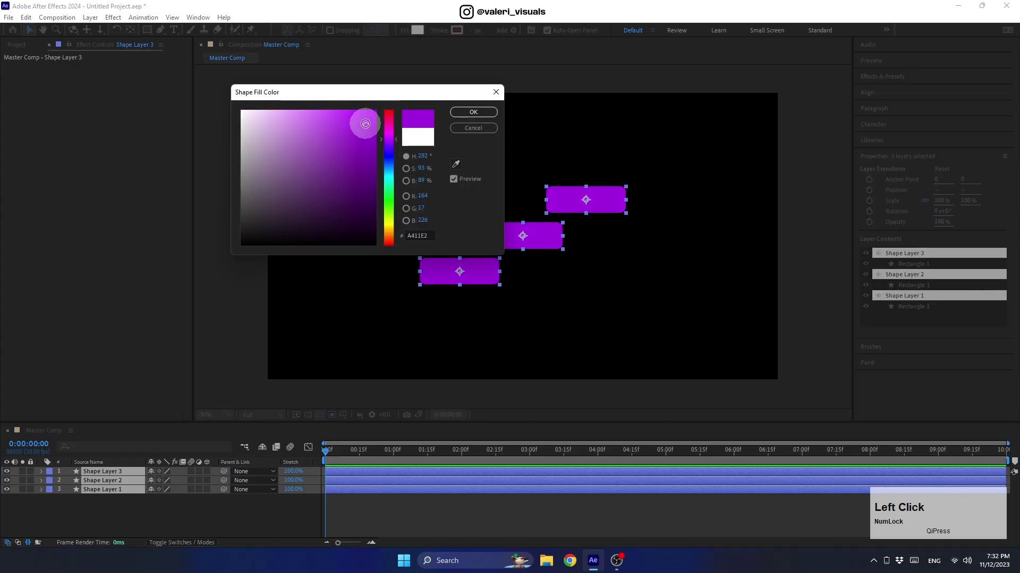
left_click(459, 110)
- With no layer selected, draw a white-filled circle about 254 px across in the upper-left area of the frame
left_click(131, 523)
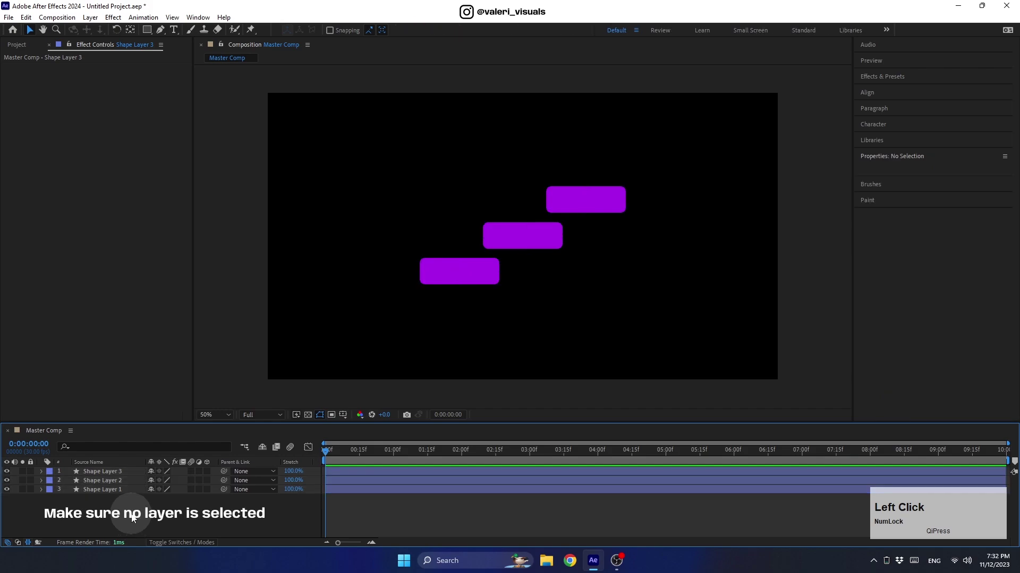
left_click_drag(148, 29, 172, 53)
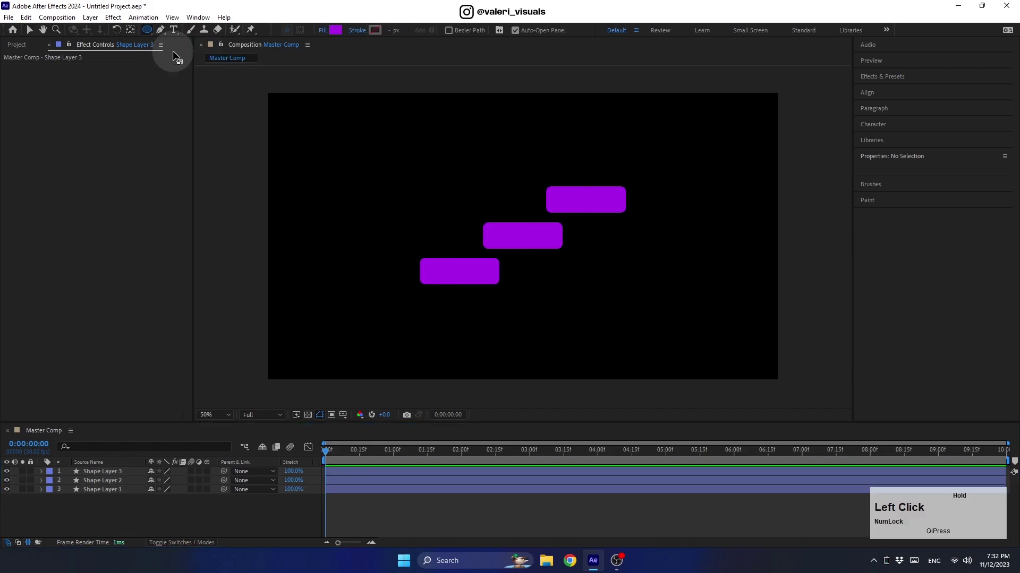
left_click(335, 30)
left_click(474, 112)
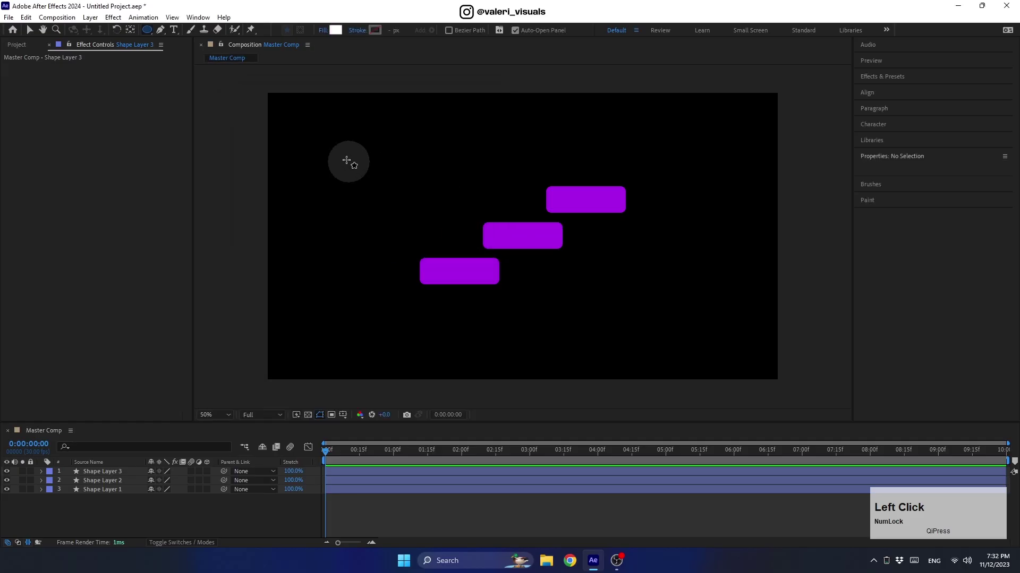
left_click_drag(330, 141, 397, 209)
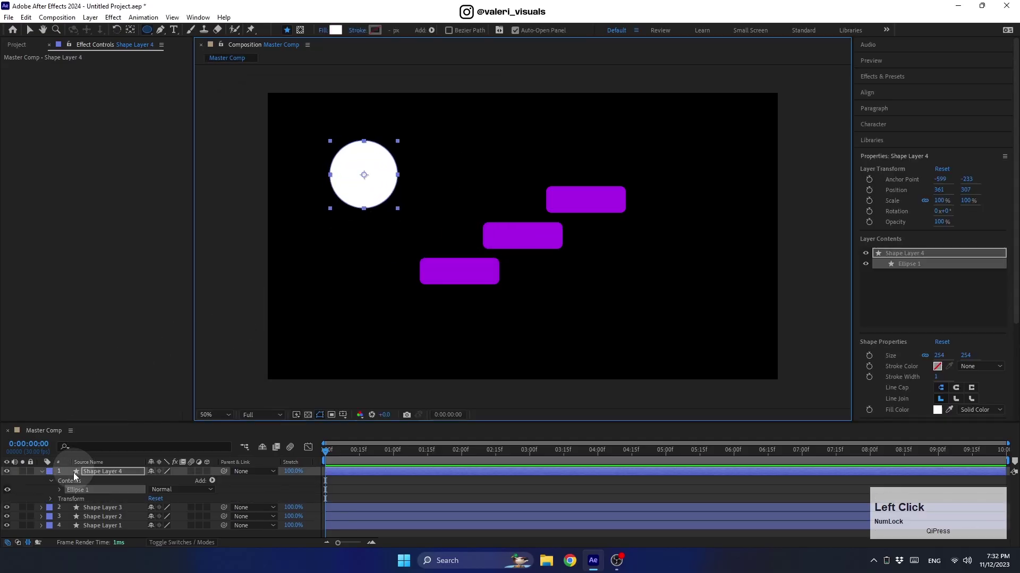
- Set the circle's ellipse path size to 60 x 60
left_click(59, 490)
left_click(68, 499)
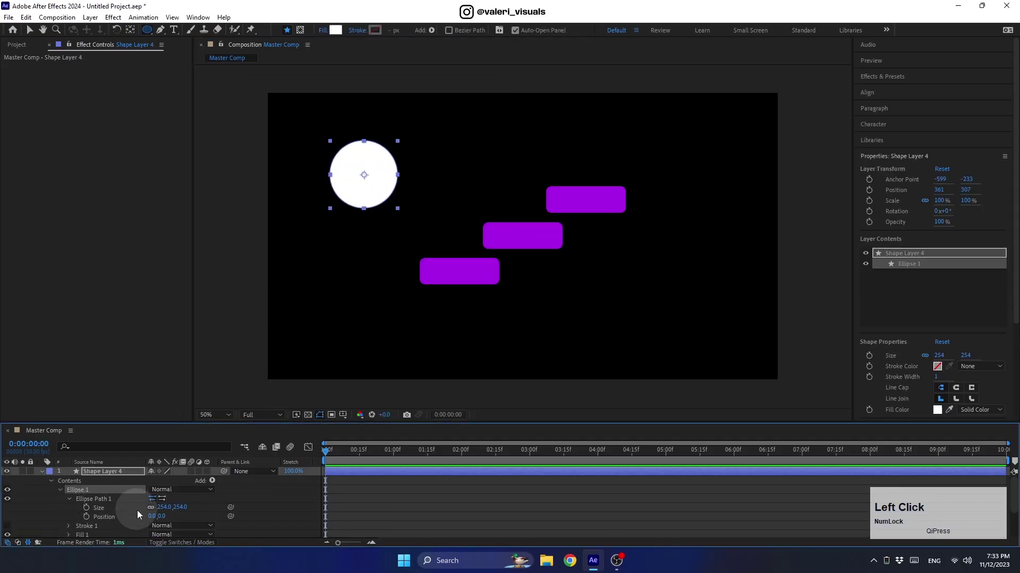
left_click(112, 518)
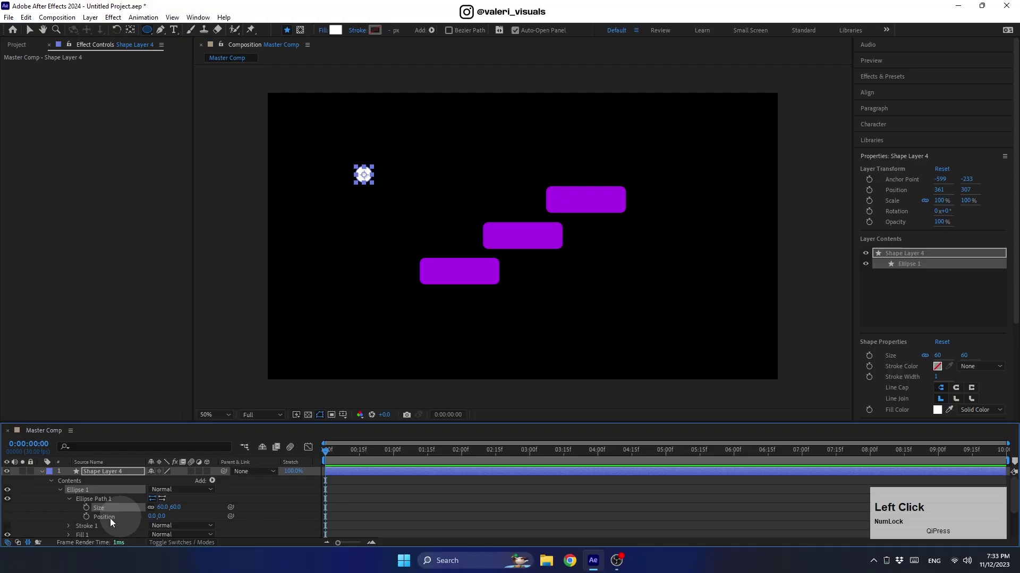
left_click(43, 473)
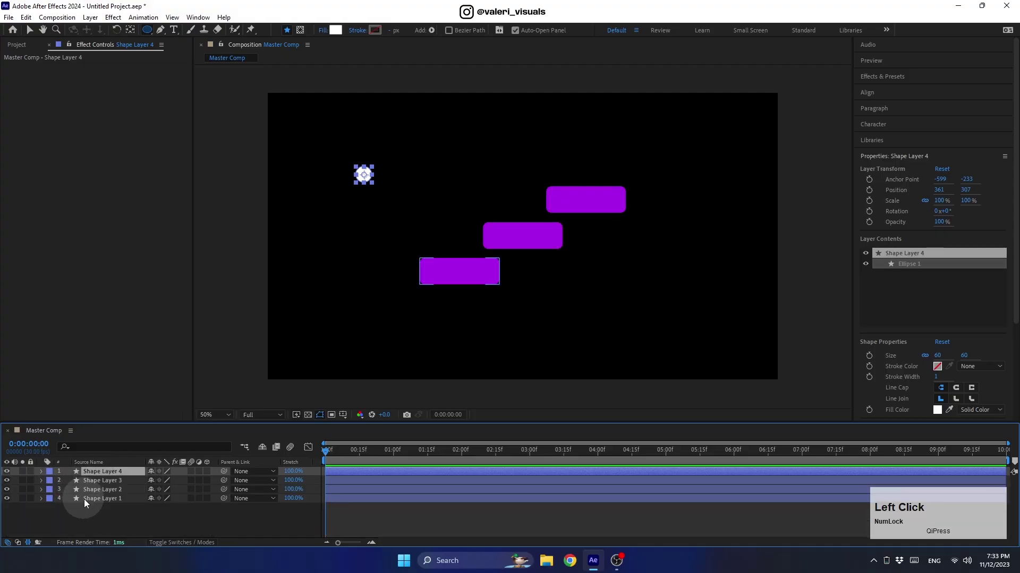
- Rename the circle's layer to Ball and give it a yellow label
key("Return")
type("Ball")
key("Return")
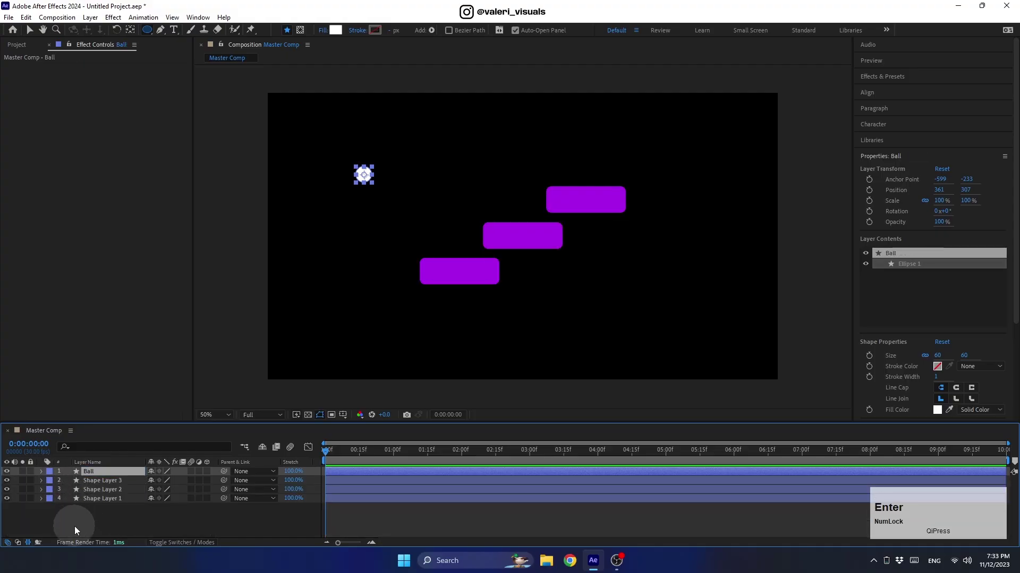
left_click(49, 472)
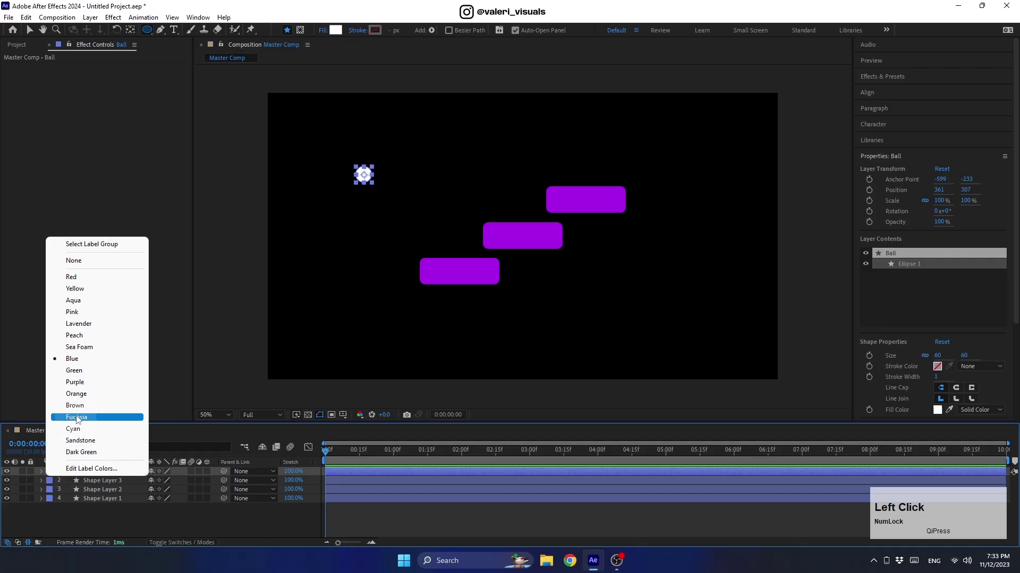
left_click(57, 288)
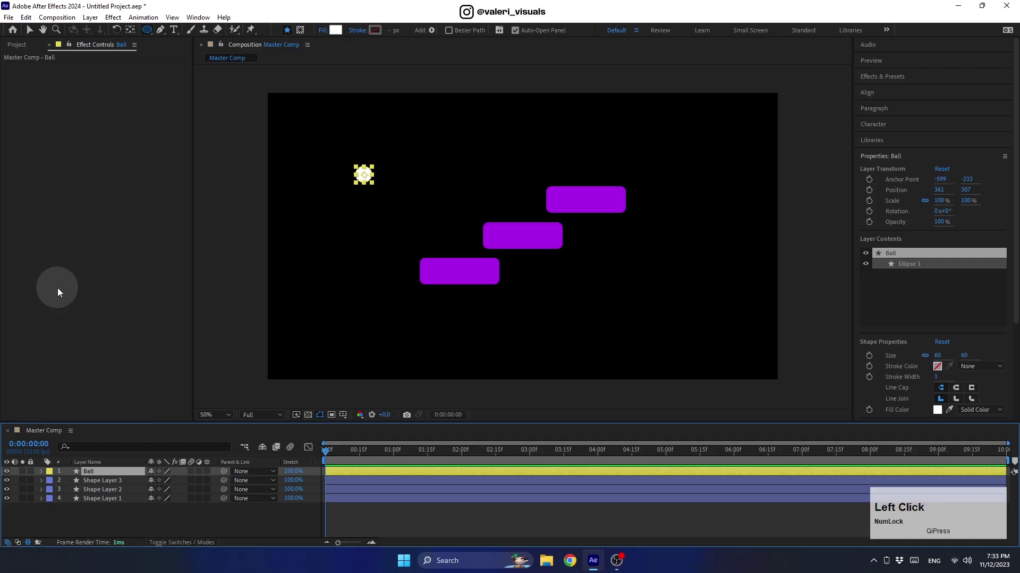
- Move the Ball just below the frame to about 367, 1123 and set its first position keyframe at 0:00
left_click(30, 30)
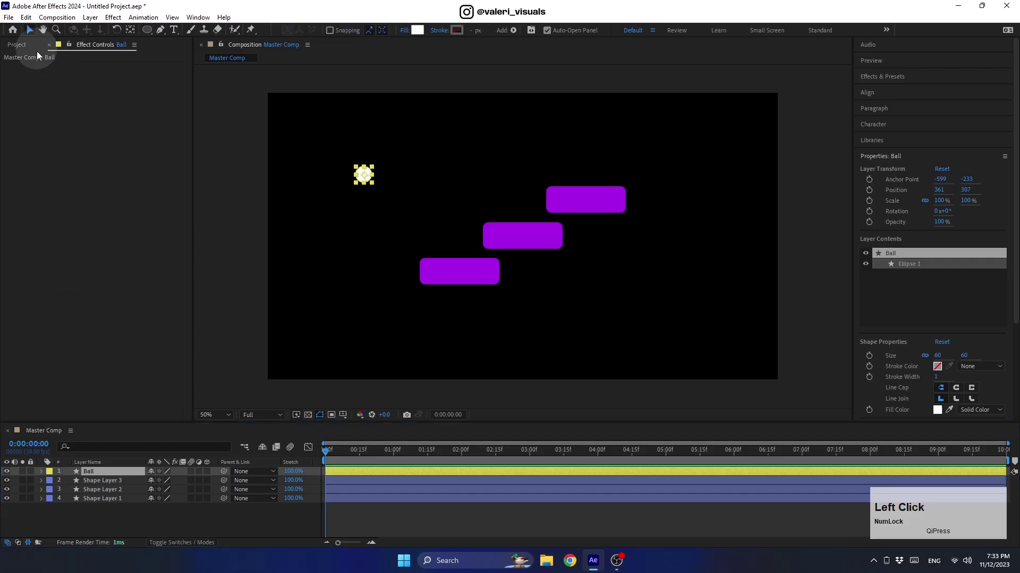
left_click_drag(359, 176, 365, 393)
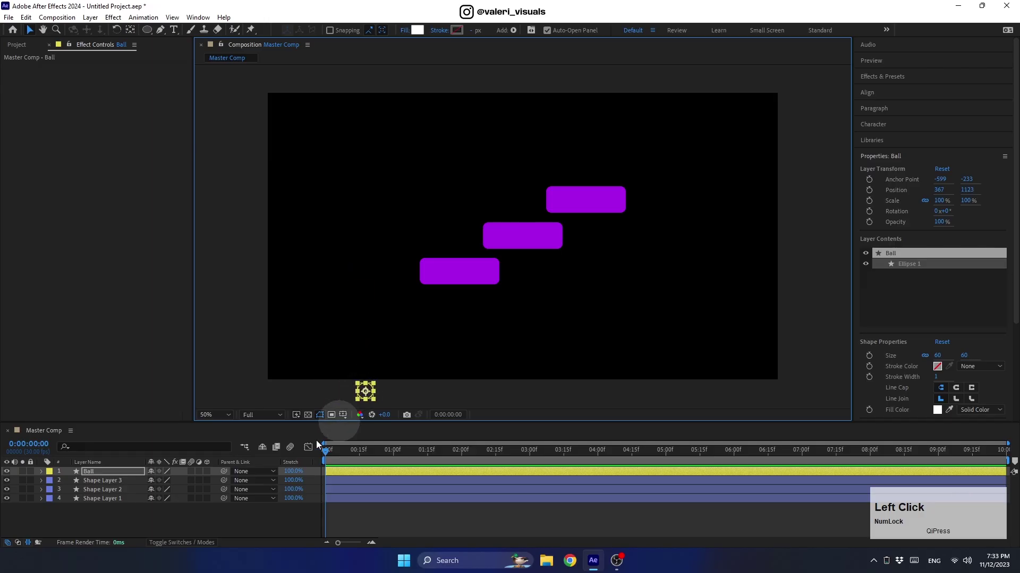
left_click(136, 473)
key("p")
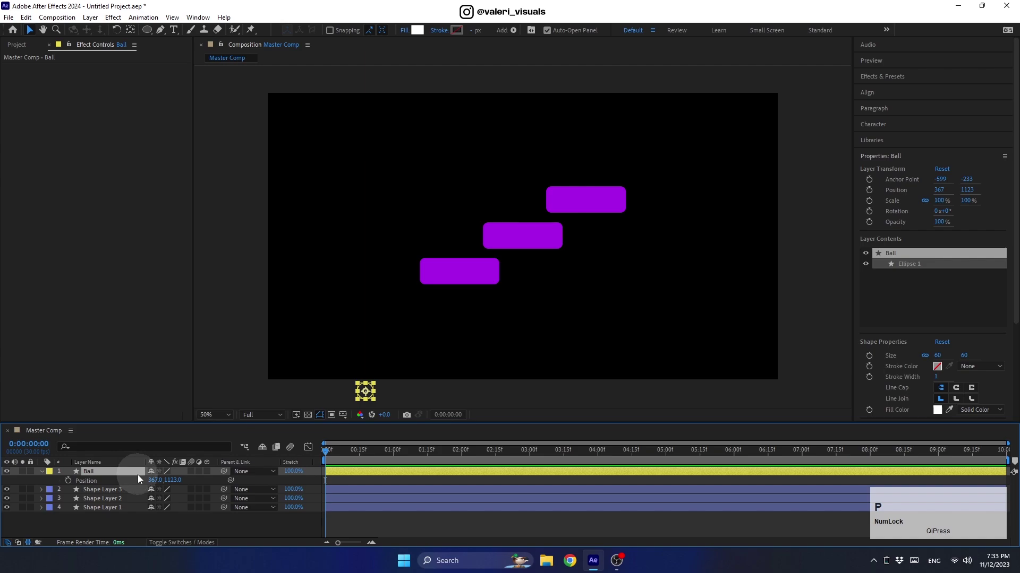
left_click(68, 481)
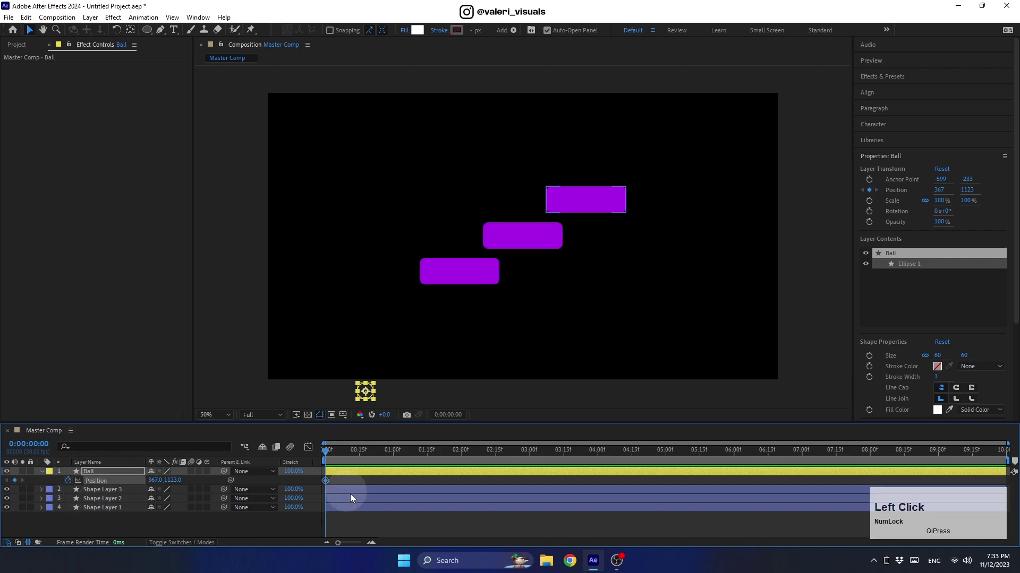
- At frame 10, move the Ball above the lowest rectangle's left end, to about 613, 415, for a second position keyframe
left_click(374, 542)
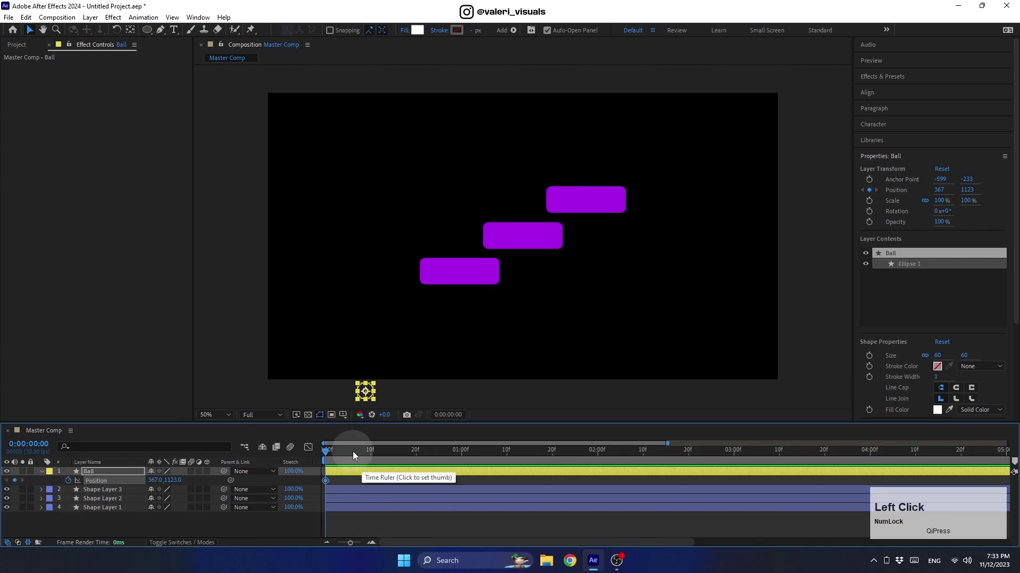
left_click_drag(353, 451, 371, 463)
left_click_drag(366, 392, 418, 205)
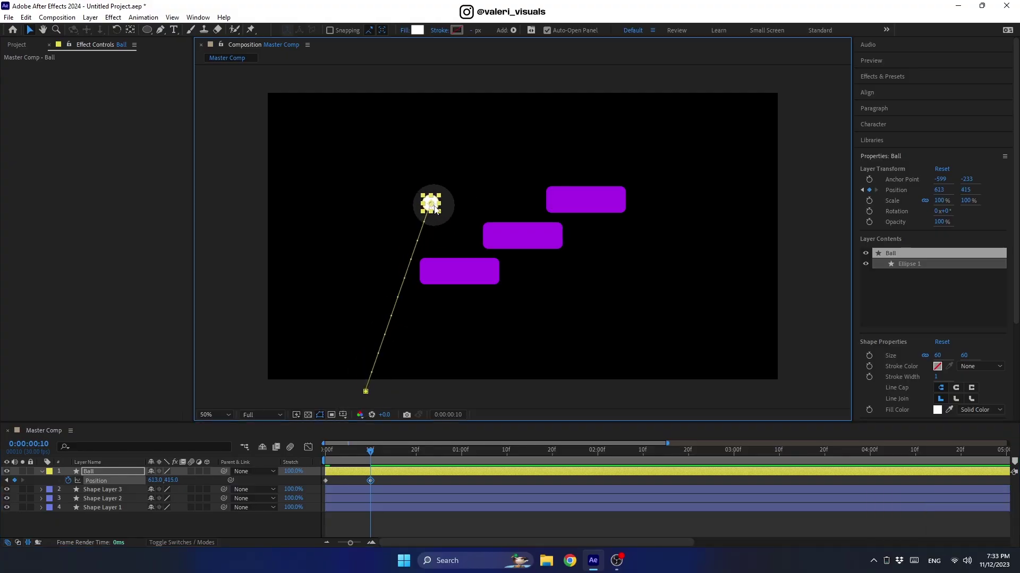
- At frame 20, land the Ball on top of the lowest rectangle, at about 711, 595, for a third position keyframe
left_click_drag(379, 462, 416, 450)
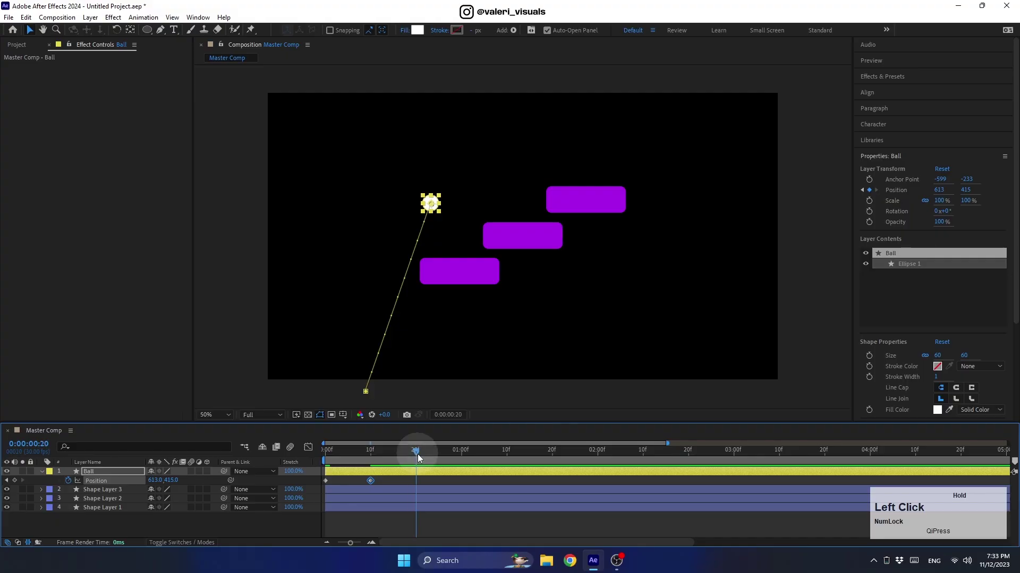
left_click(437, 211)
left_click_drag(436, 211, 455, 252)
- Keyframe the Ball above the middle rectangle at 1:00, about 861, 257, and on top of it at 1:10, about 941, 461
left_click_drag(419, 451, 431, 456)
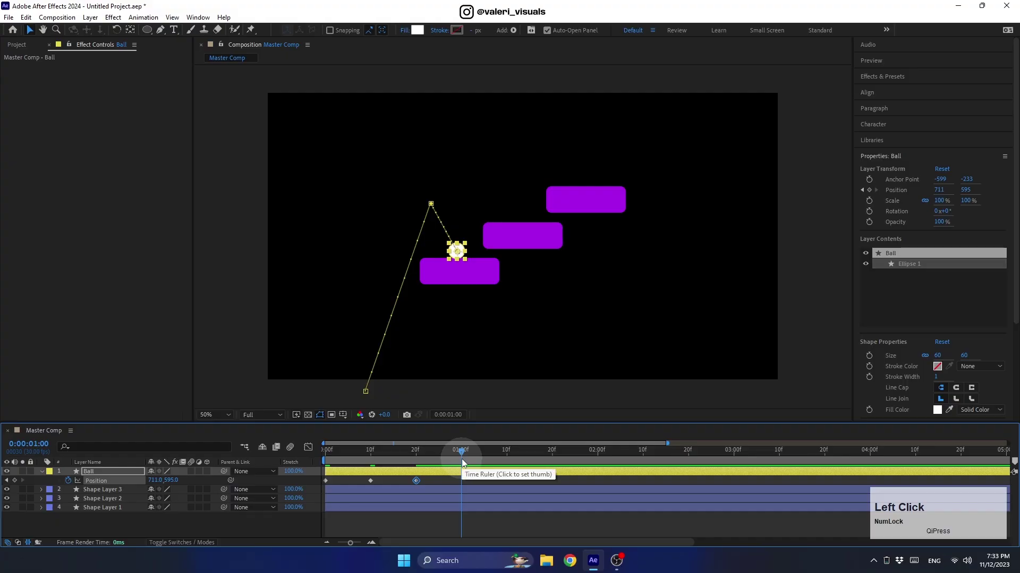
left_click_drag(458, 250, 497, 162)
left_click_drag(462, 452, 507, 456)
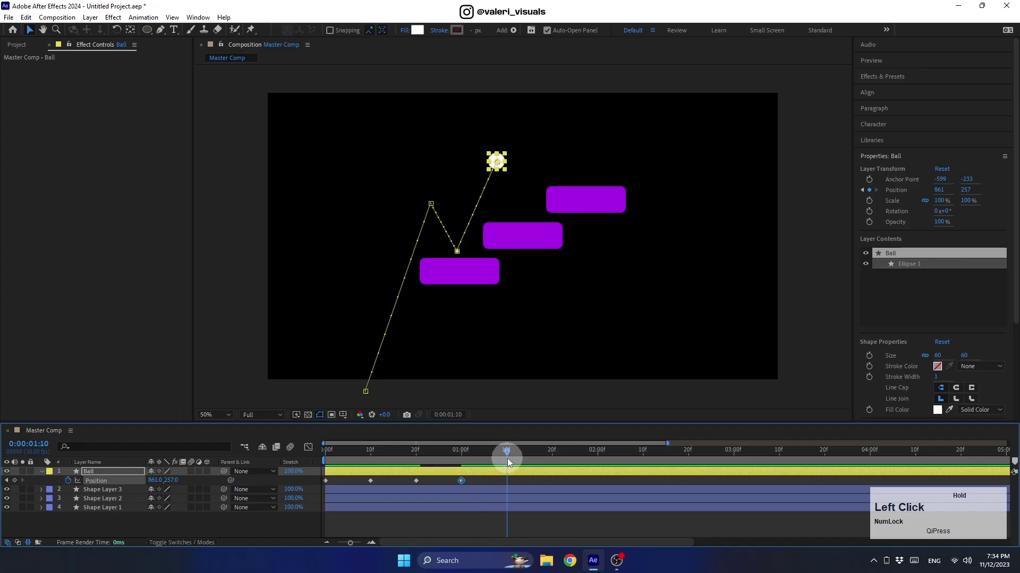
left_click_drag(496, 161, 518, 213)
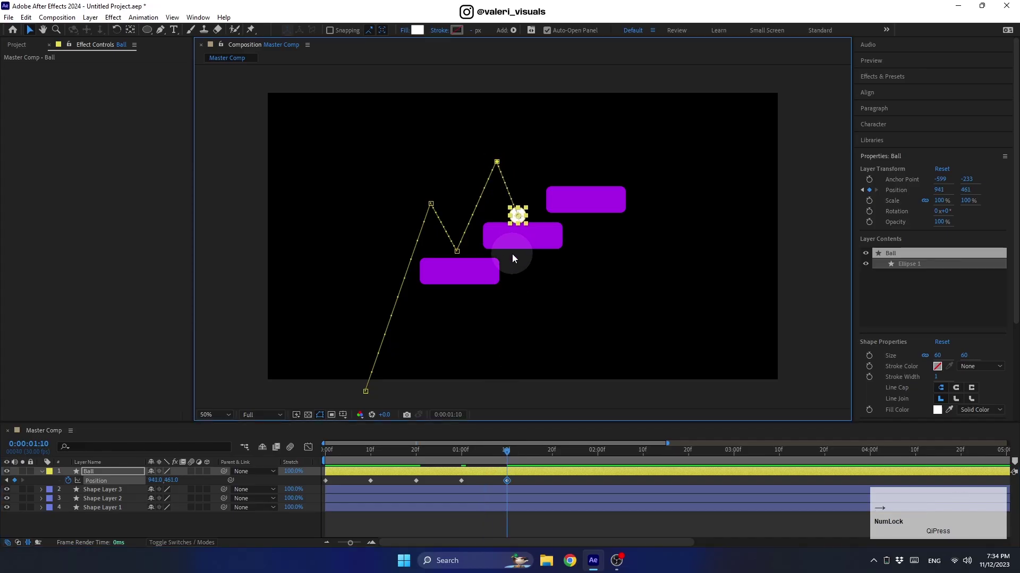
- Keyframe the Ball above the highest rectangle at 1:20, about 1085, 115, and on top of it at 2:00, about 1183, 325
left_click_drag(507, 450, 552, 451)
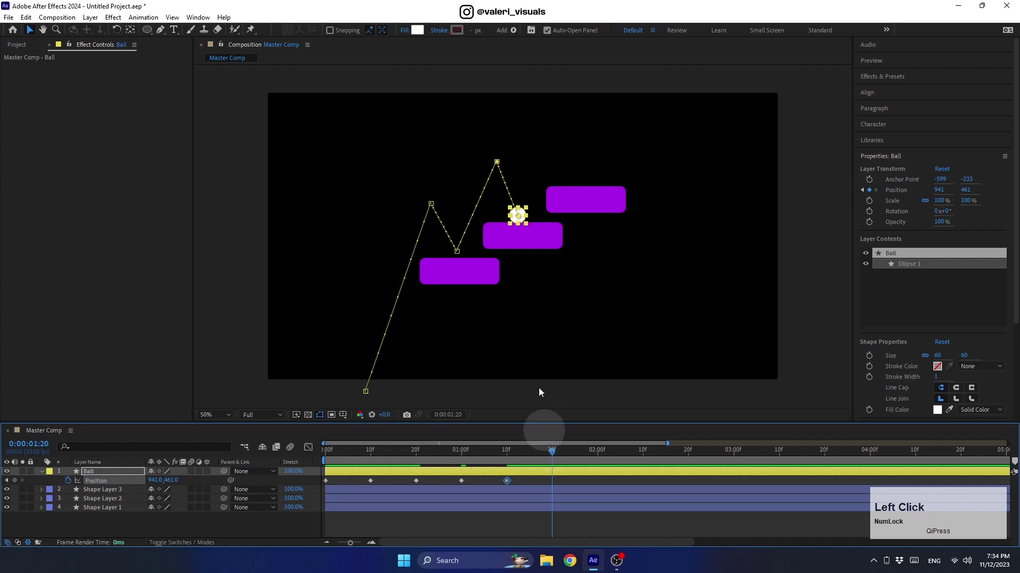
left_click_drag(518, 215, 558, 126)
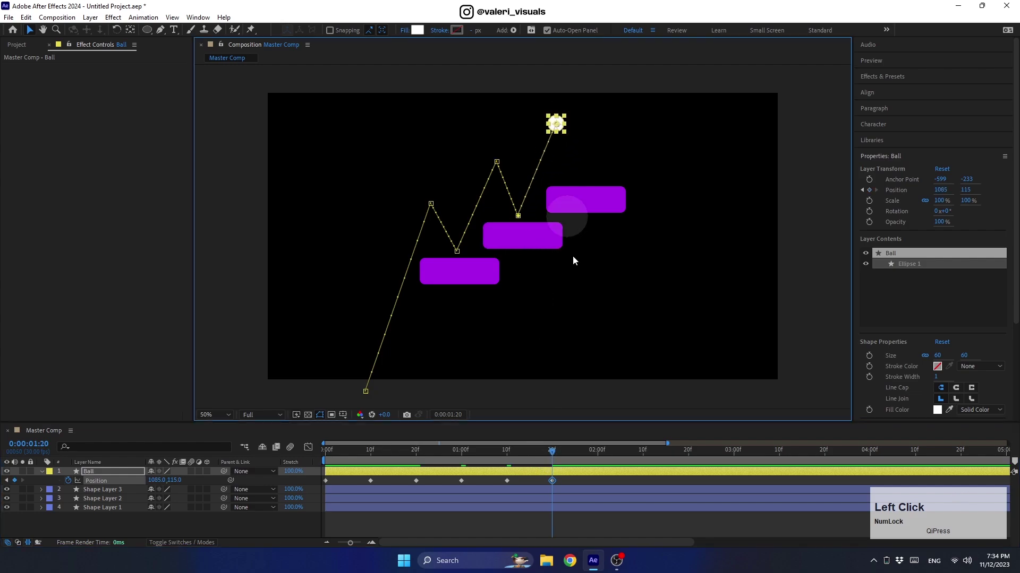
left_click_drag(553, 451, 598, 451)
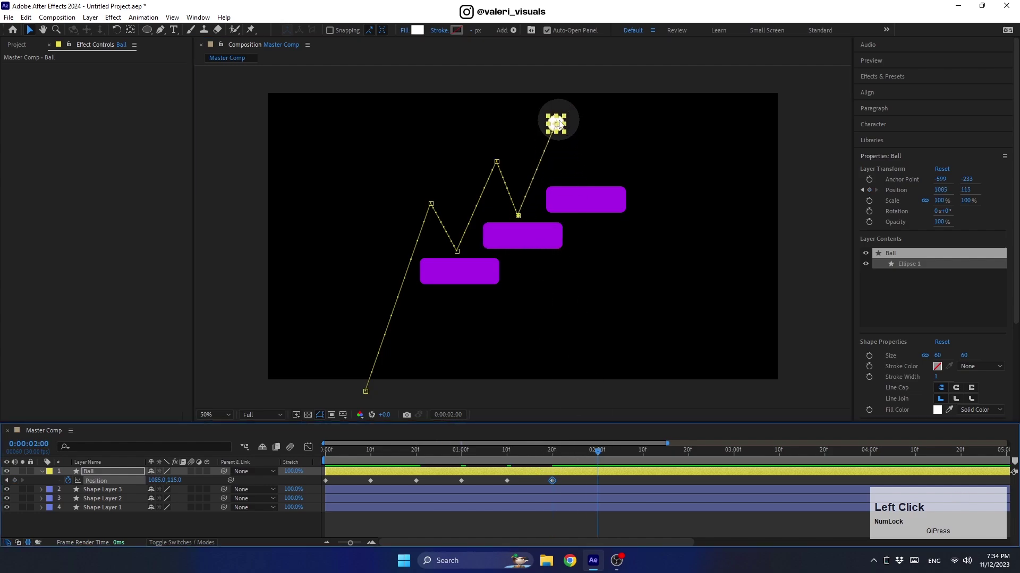
left_click_drag(556, 125, 583, 205)
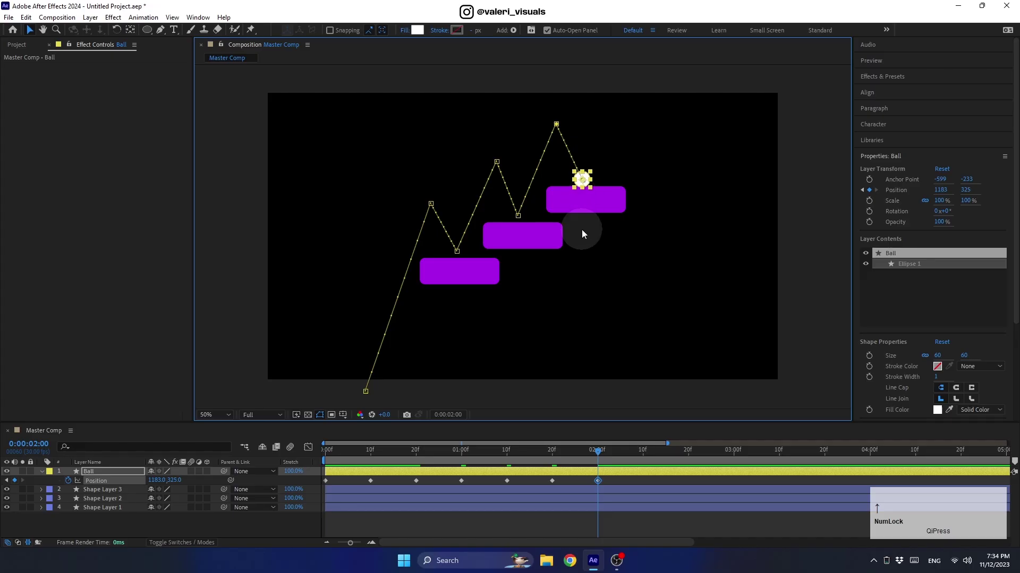
- At 2:10, move the Ball out of the frame past its upper edge, to about 1375, -77, for the last position keyframe
left_click_drag(599, 460, 643, 463)
left_click_drag(582, 179, 633, 73)
- Convert the three peak points of the Ball's motion path to smooth curves with the Convert Vertex tool
left_click(158, 32)
left_click_drag(158, 34, 200, 67)
left_click(556, 124)
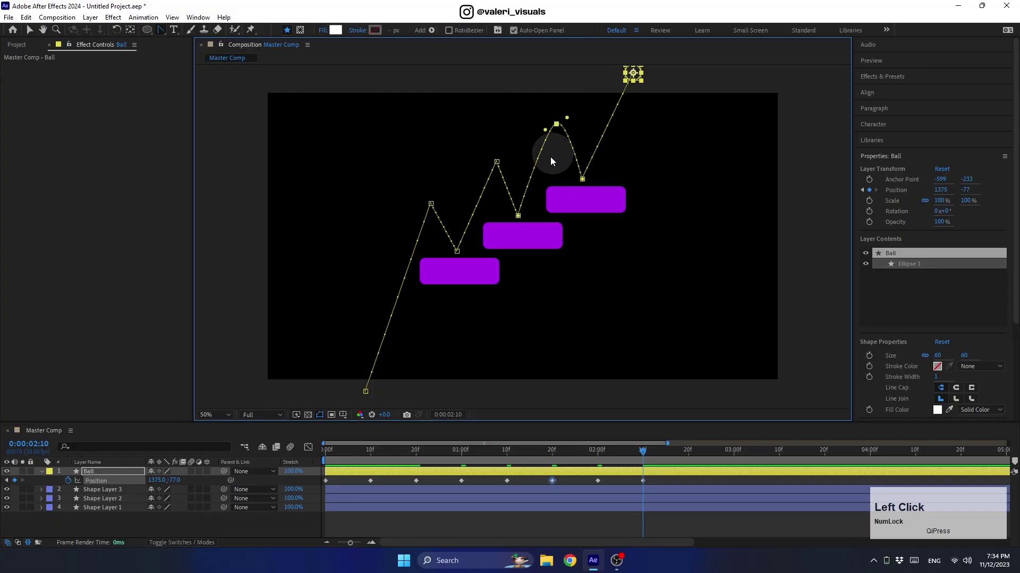
left_click(496, 162)
left_click(431, 205)
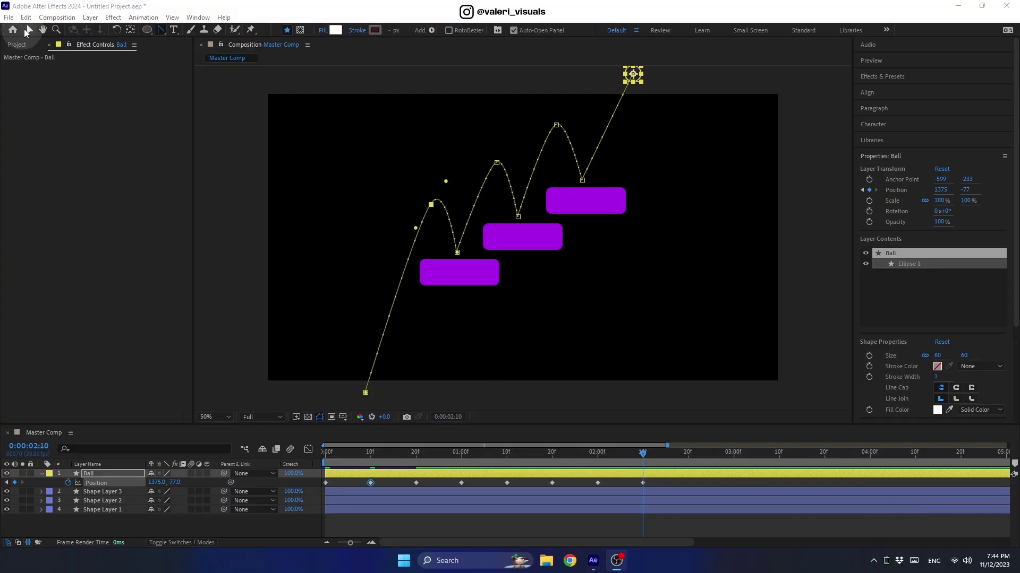
- Level the direction handles at all three motion path peaks to horizontal, extending the first peak's incoming handle for a wider arc
left_click(29, 30)
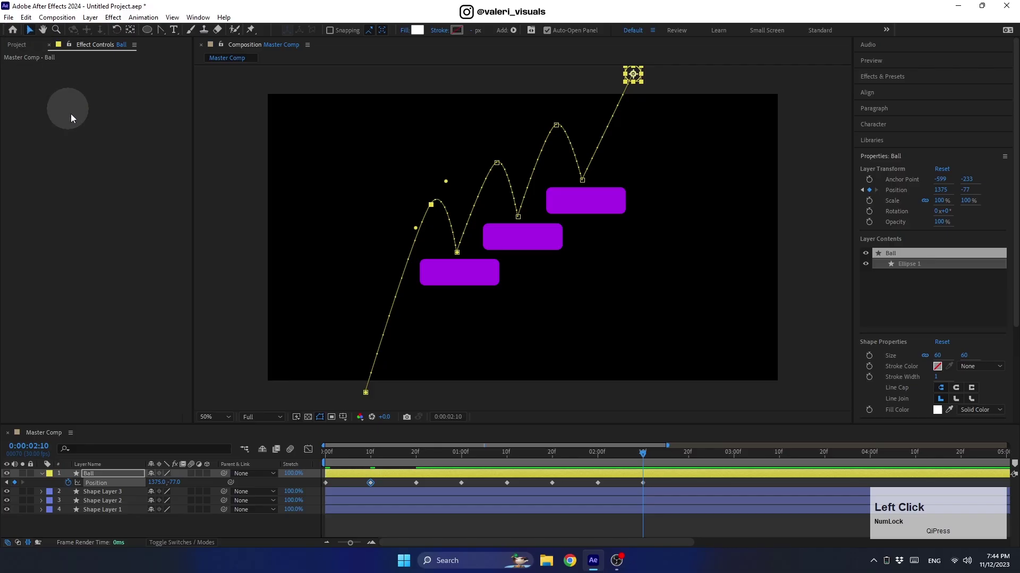
scroll(425, 195, "up", 2)
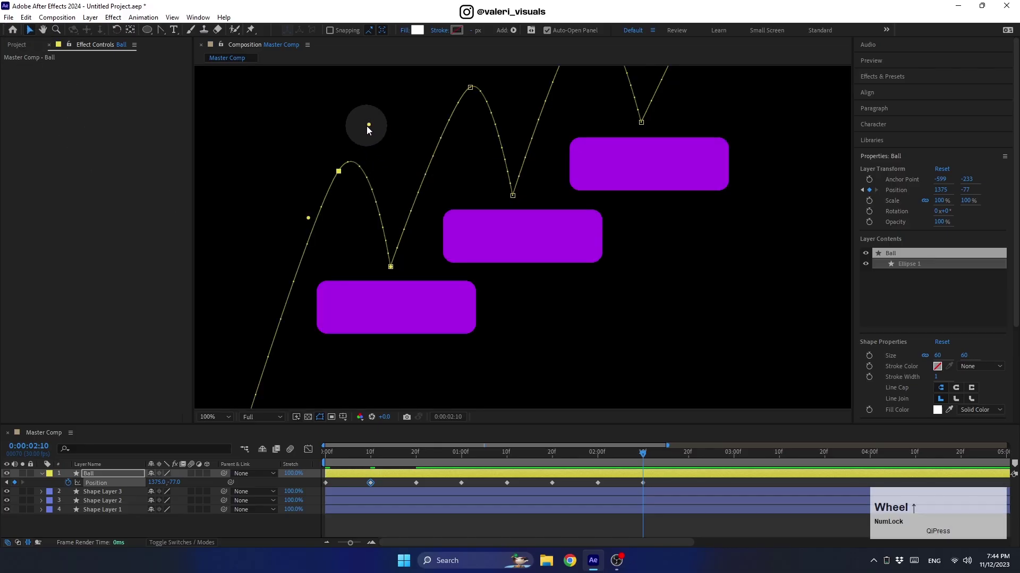
left_click_drag(366, 126, 260, 176)
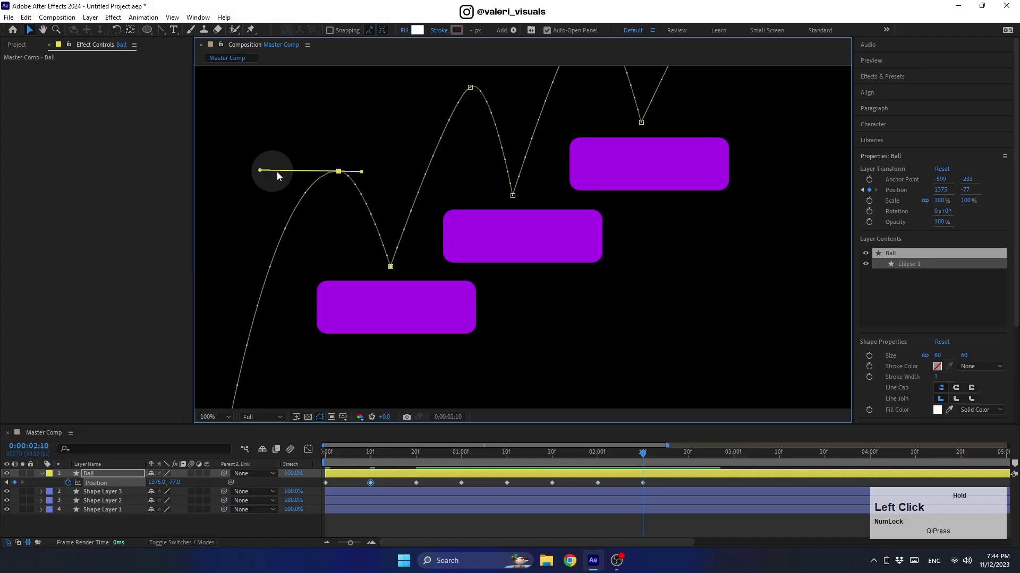
left_click_drag(381, 114, 410, 214)
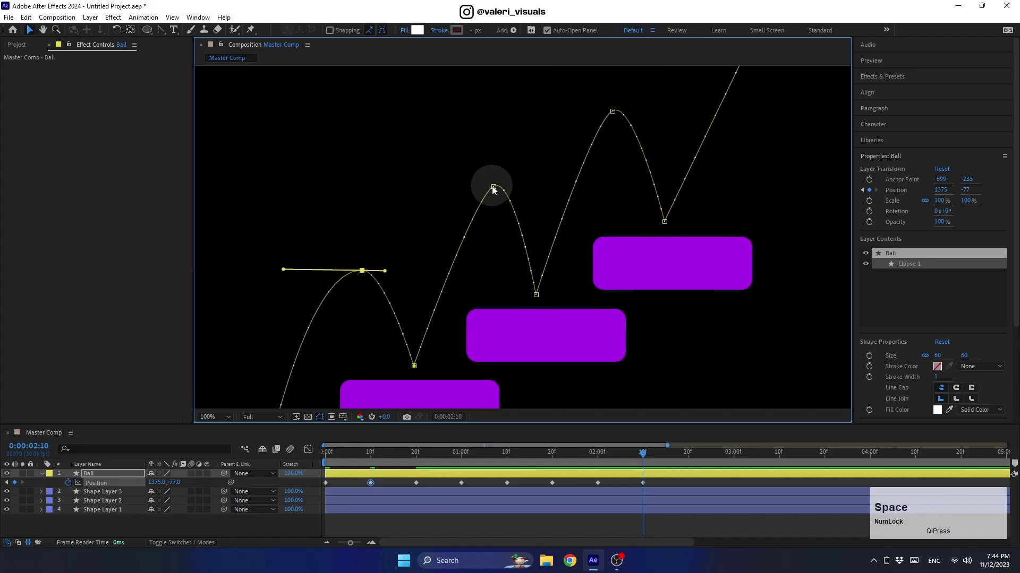
left_click_drag(494, 190, 447, 189)
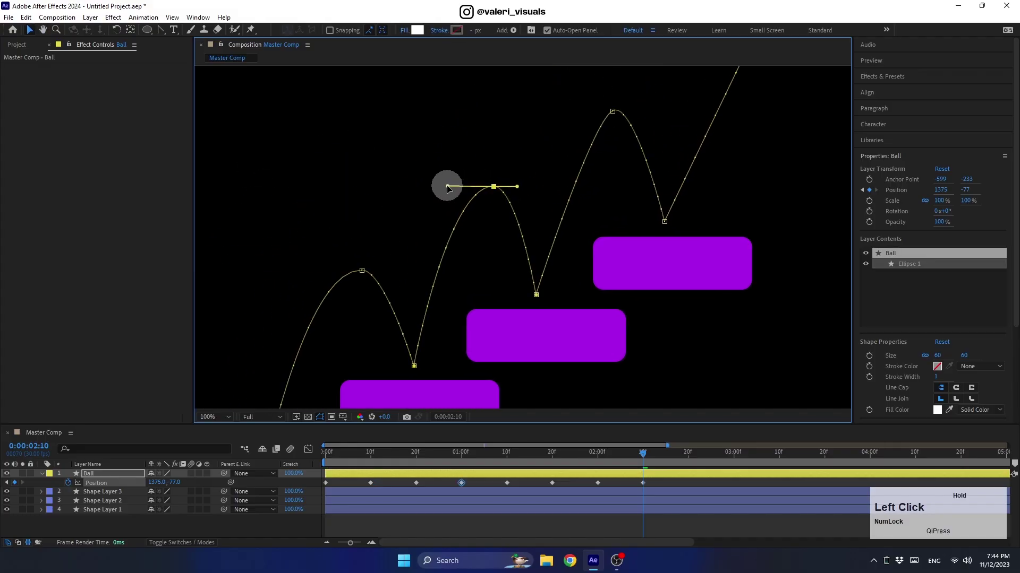
left_click_drag(562, 116, 462, 202)
left_click(498, 201)
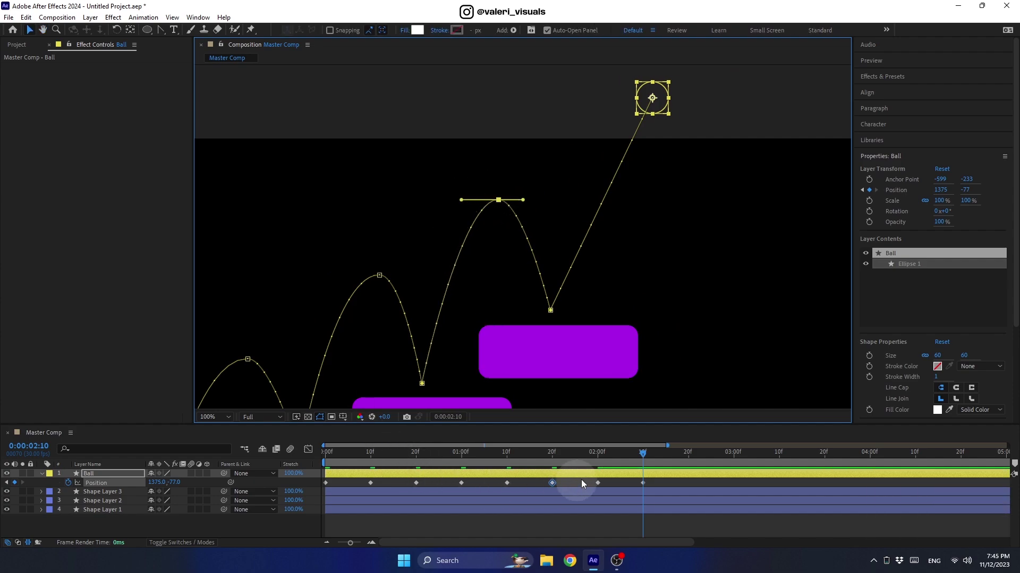
- Apply Easy Ease to all of the Ball's position keyframes
left_click_drag(657, 484, 312, 515)
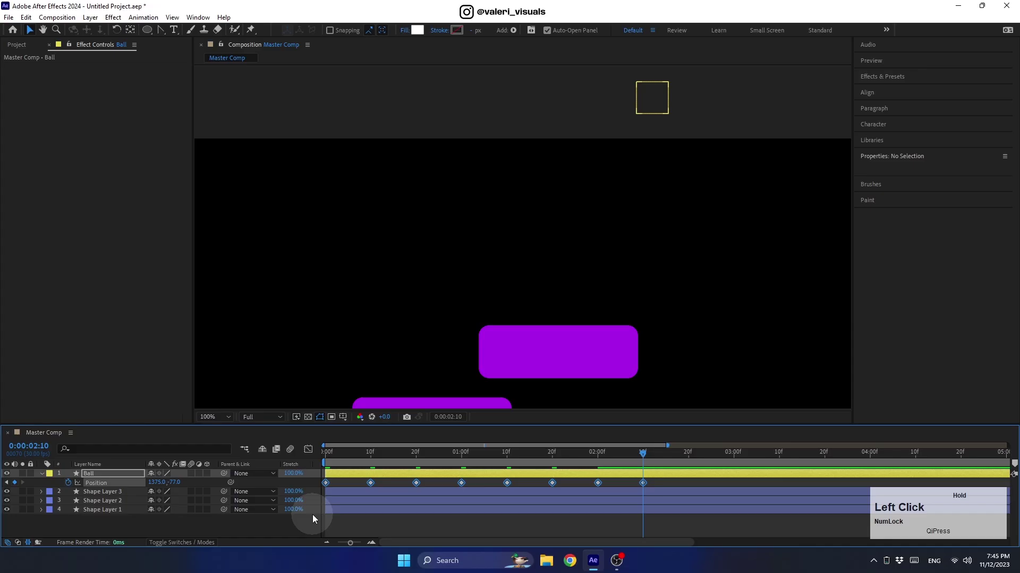
right_click(324, 483)
mouse_move(364, 476)
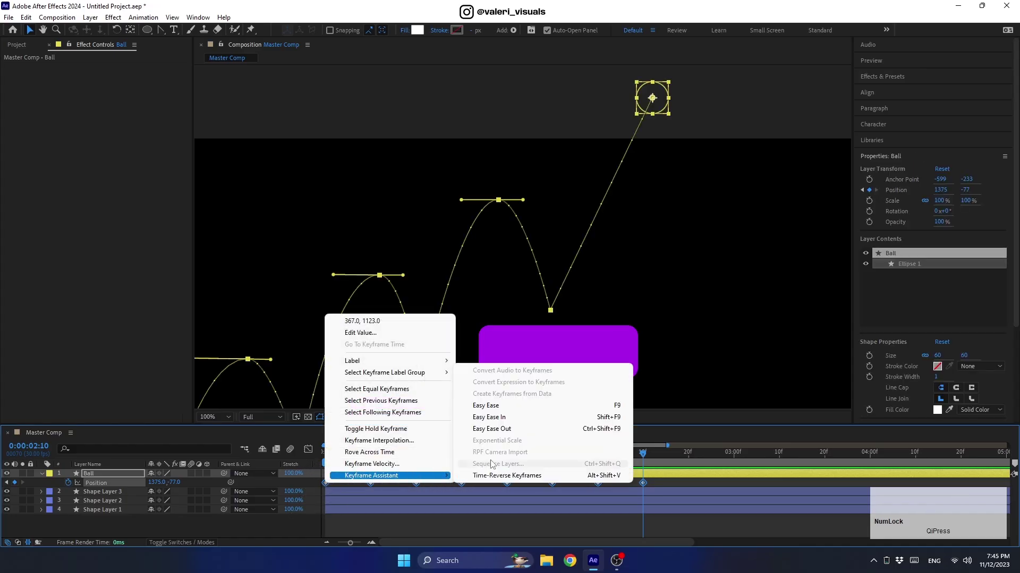
left_click(471, 405)
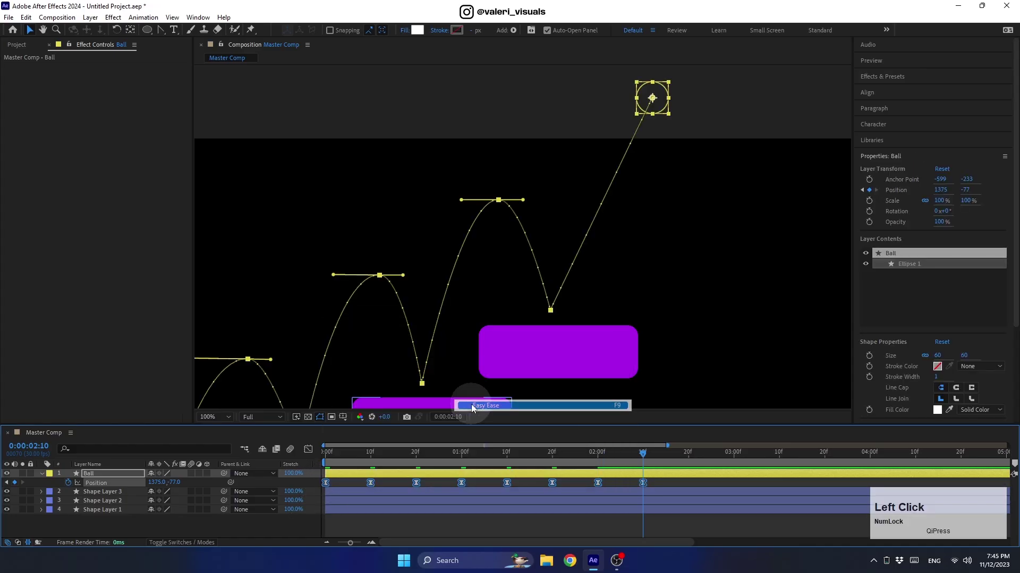
- Show the Ball's position as a speed graph in the Graph Editor and enlarge the graph area
left_click(311, 451)
right_click(394, 483)
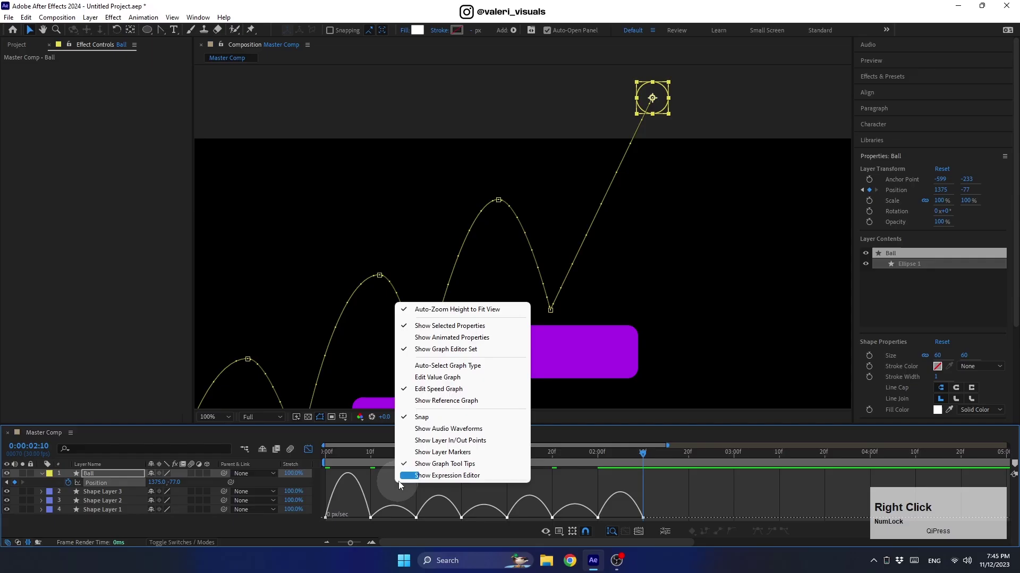
left_click(430, 391)
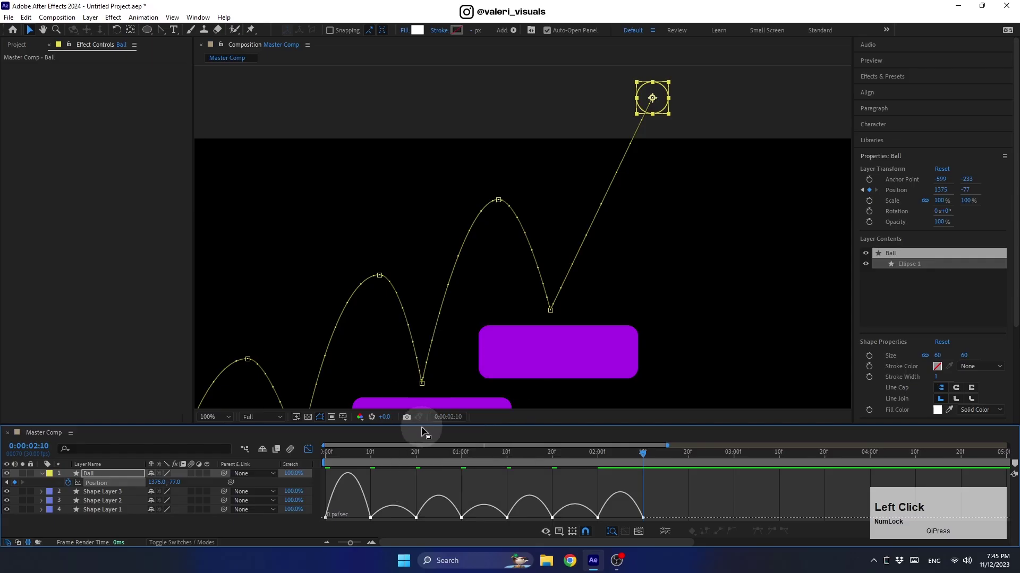
left_click_drag(421, 424, 425, 358)
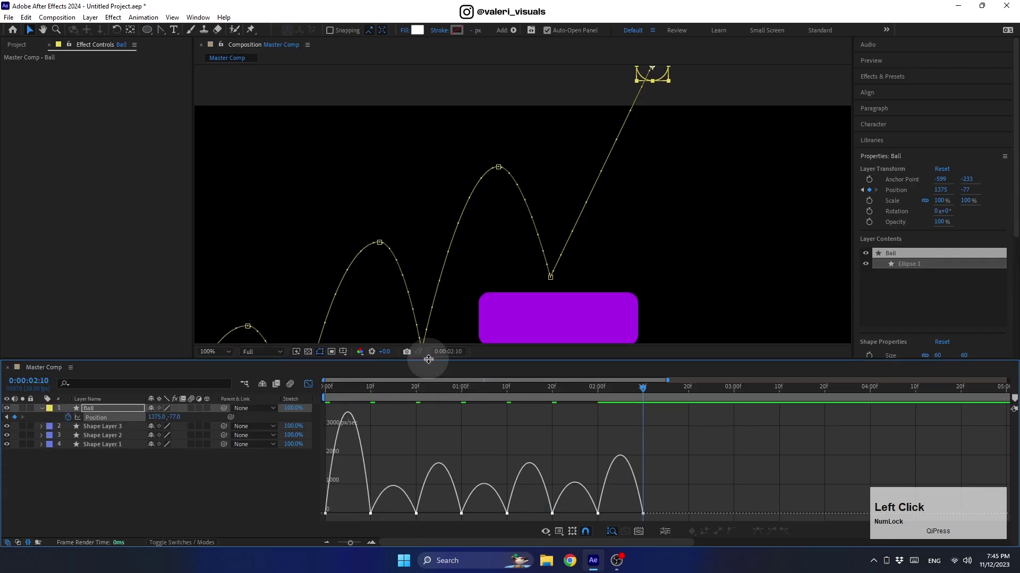
- Set the peak keyframes at 0:10, 1:00 and 1:20 to continuous velocity, with outgoing locked to incoming
left_click_drag(346, 508, 388, 521)
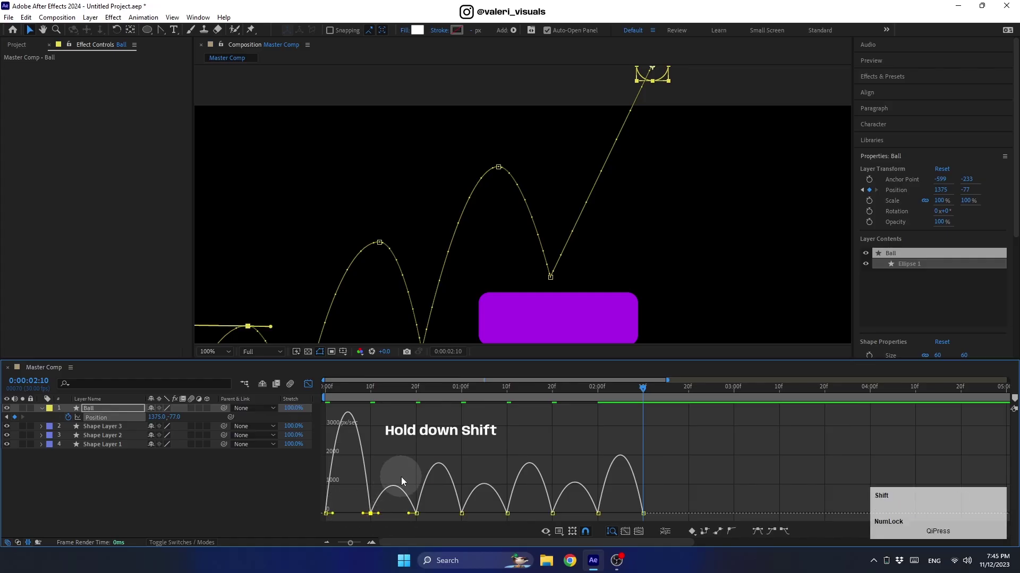
left_click_drag(476, 517, 476, 517)
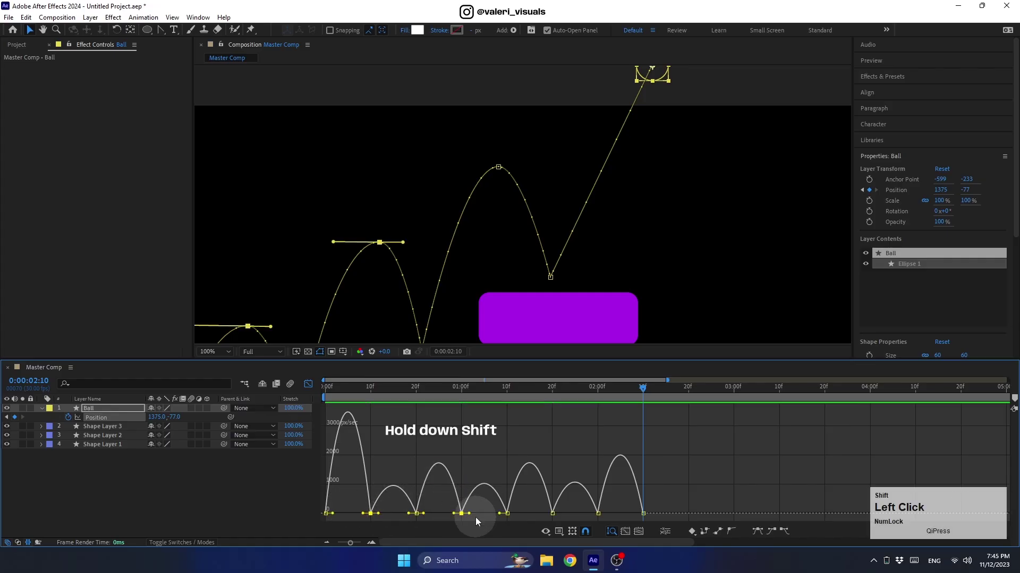
left_click_drag(569, 520, 569, 520)
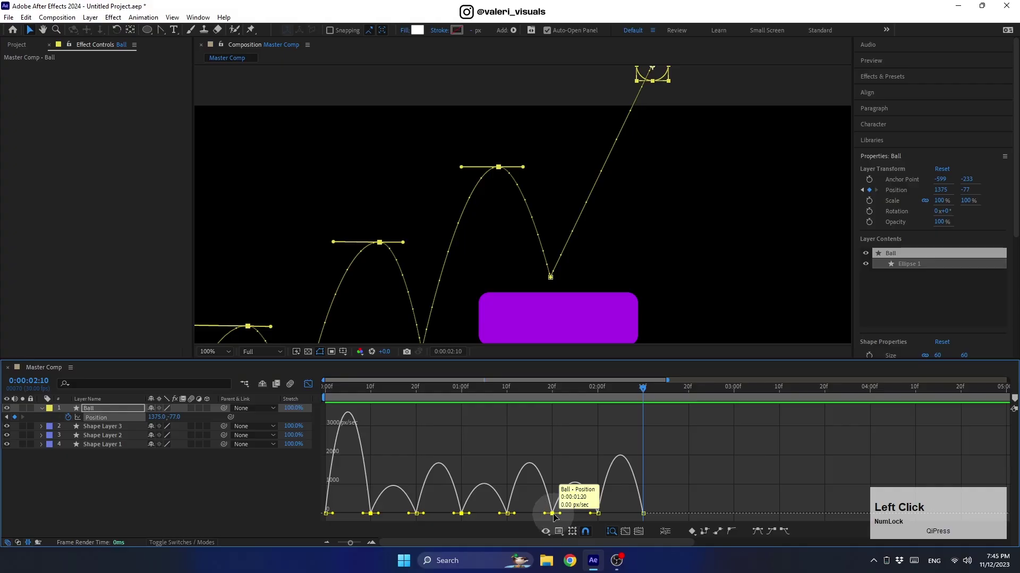
double_click(552, 513)
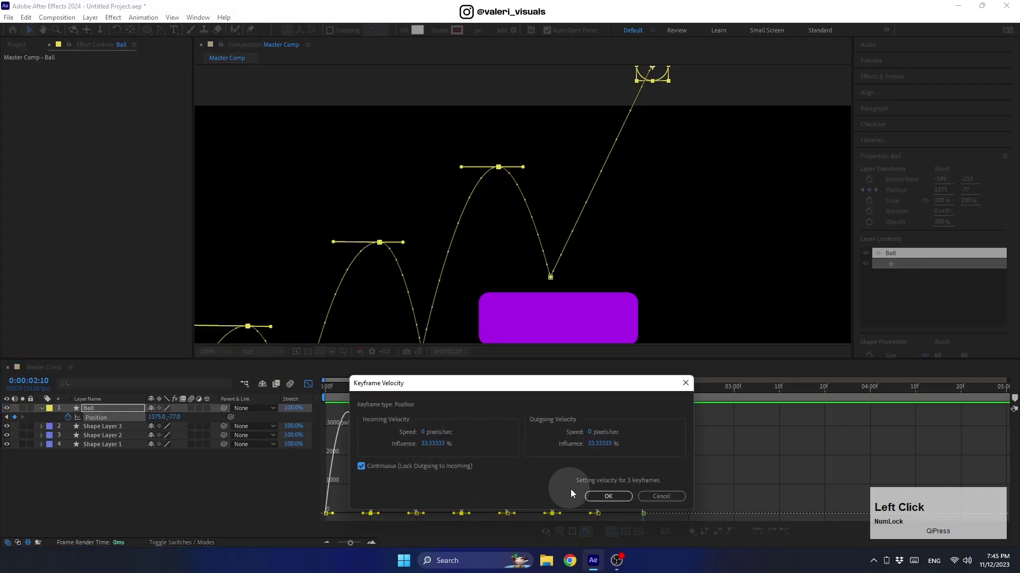
left_click(606, 496)
- Raise the speed of the three peak keyframes slightly above zero and lengthen their incoming and outgoing handles to about five frames
left_click(372, 542)
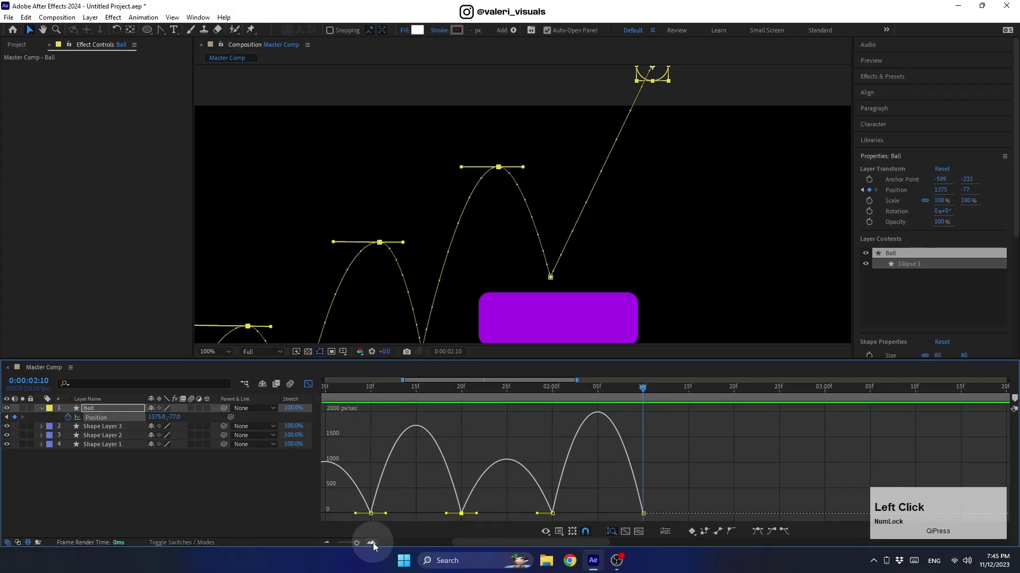
left_click_drag(474, 542, 406, 507)
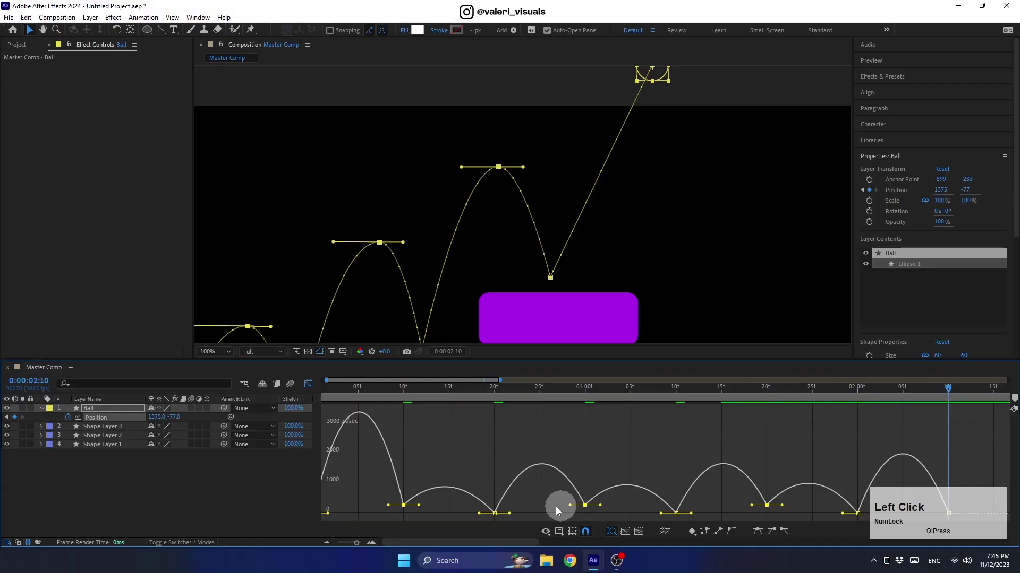
left_click_drag(556, 507, 535, 508)
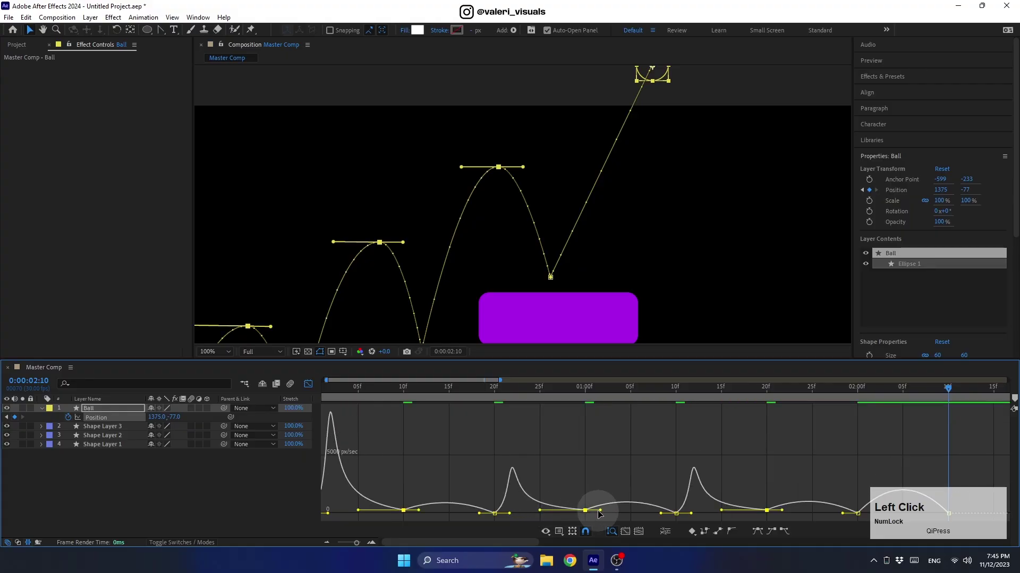
left_click_drag(601, 510, 655, 509)
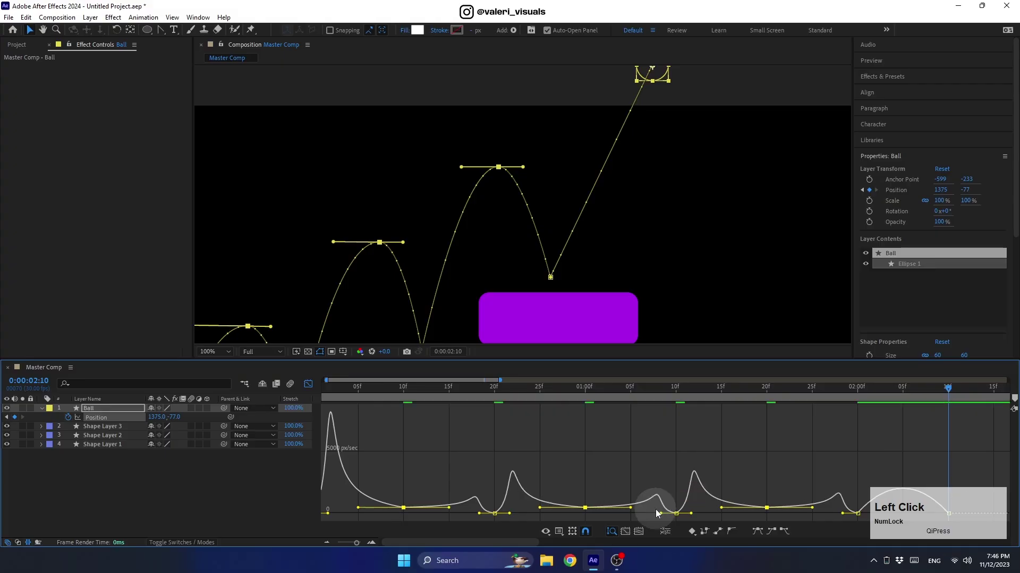
- Lengthen the last keyframe's incoming handle and shorten the speed handles of the landing keyframes at 2:00, 1:10 and 0:20
left_click(944, 512)
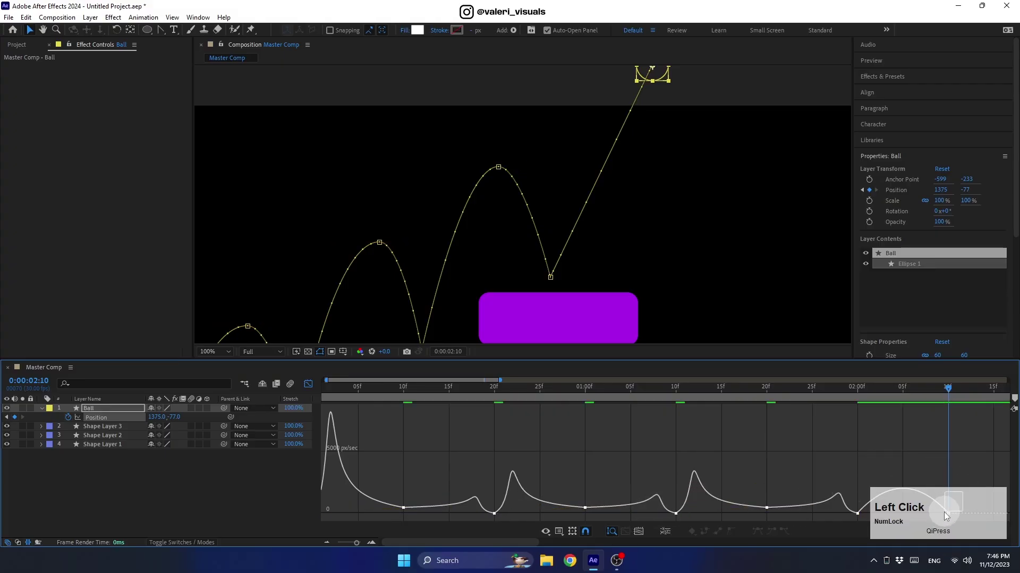
left_click_drag(932, 513, 854, 514)
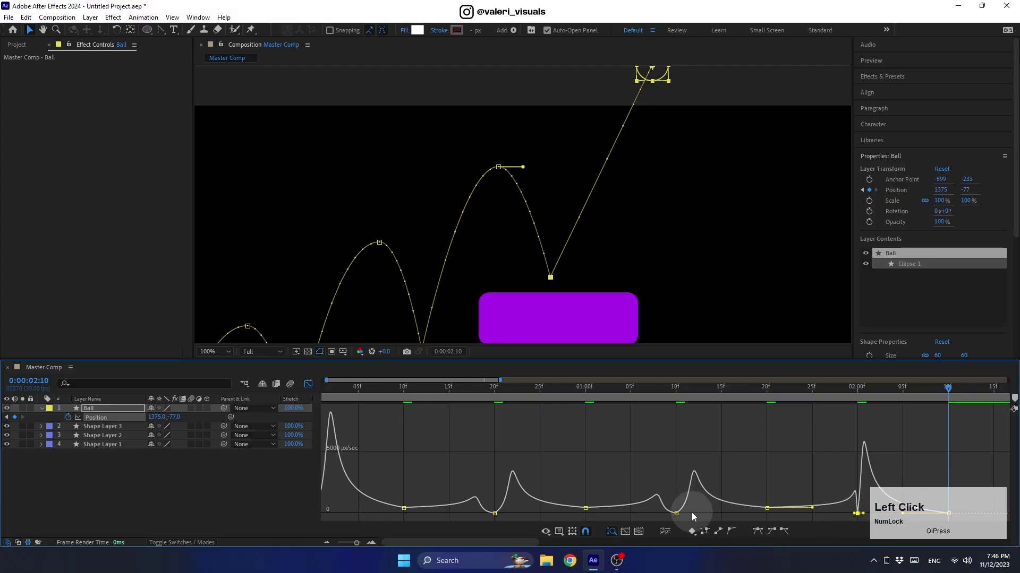
left_click(672, 515)
left_click_drag(689, 514, 672, 514)
mouse_move(509, 508)
left_mouse_down()
mouse_move(481, 521)
mouse_move(498, 514)
left_mouse_up()
- Fit the whole composition in the viewer and preview the bounce animation from 0:00
left_click_drag(457, 545, 412, 550)
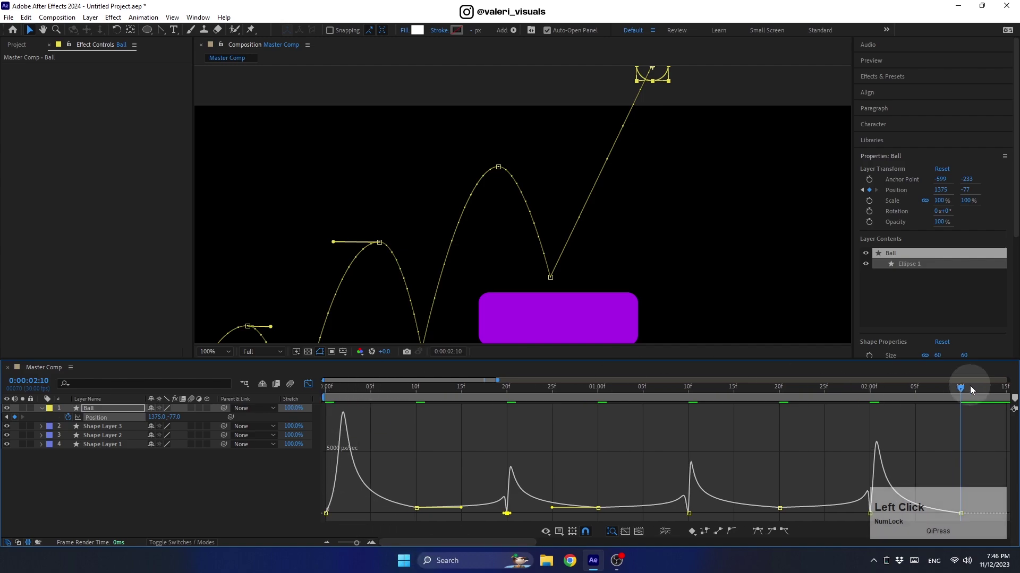
left_click_drag(964, 387, 234, 437)
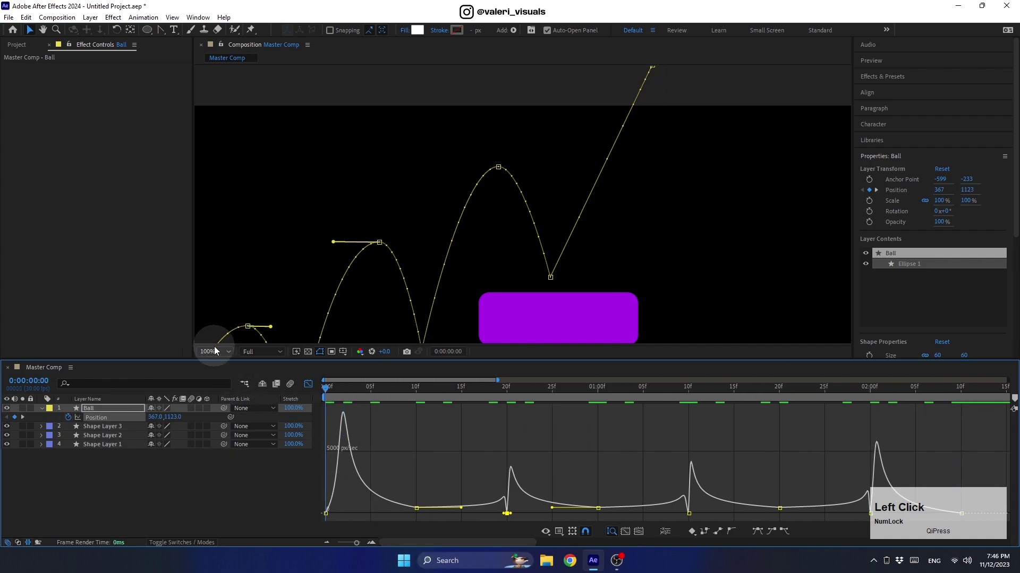
left_click(216, 351)
left_click(212, 363)
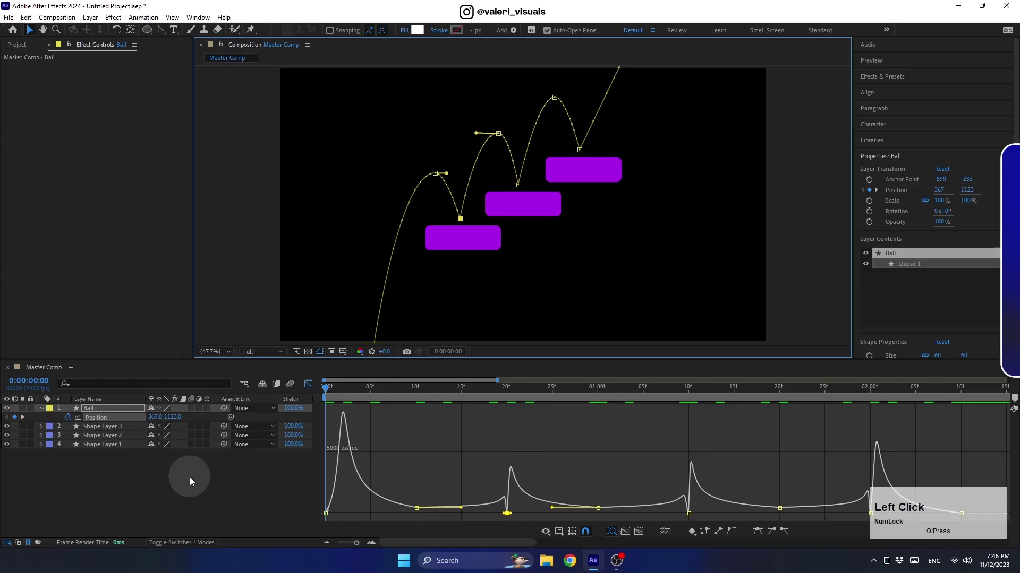
key("space")
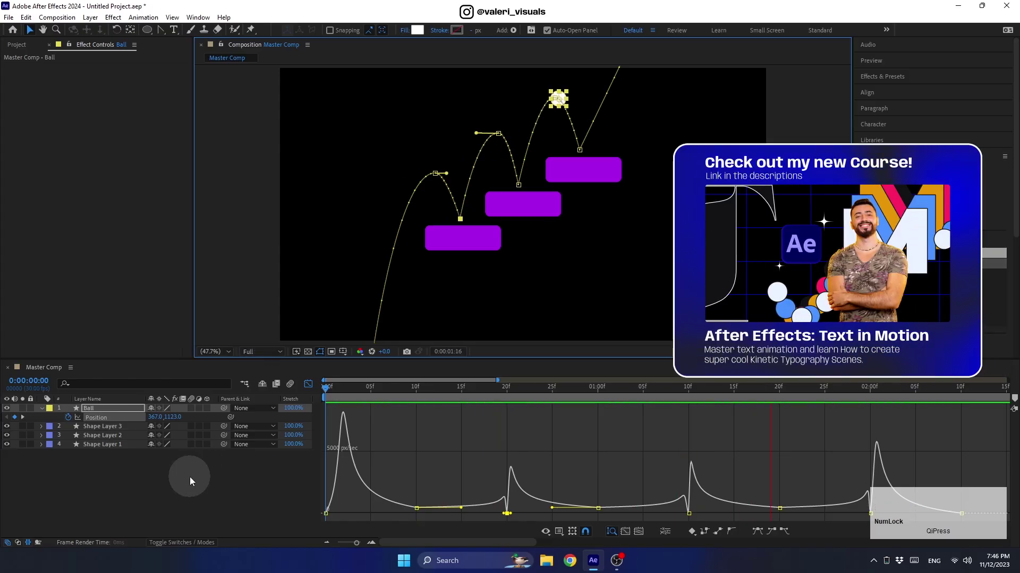
- Lower the speed of the three peak keyframes at 0:10, 1:00 and 1:20 closer to zero in the speed graph
key("space")
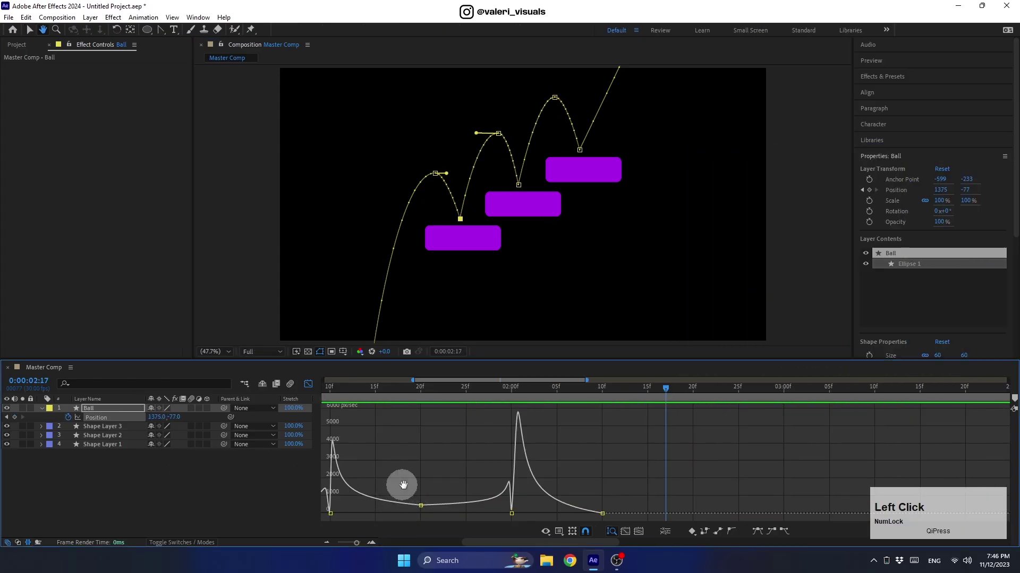
left_click_drag(399, 482, 756, 468)
left_click(767, 509)
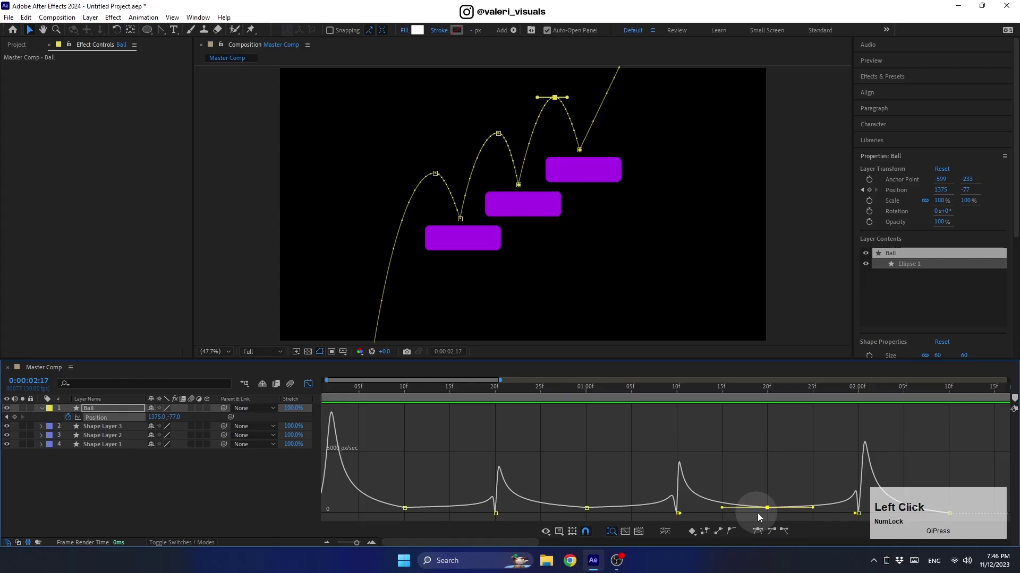
left_click(586, 508, "shift")
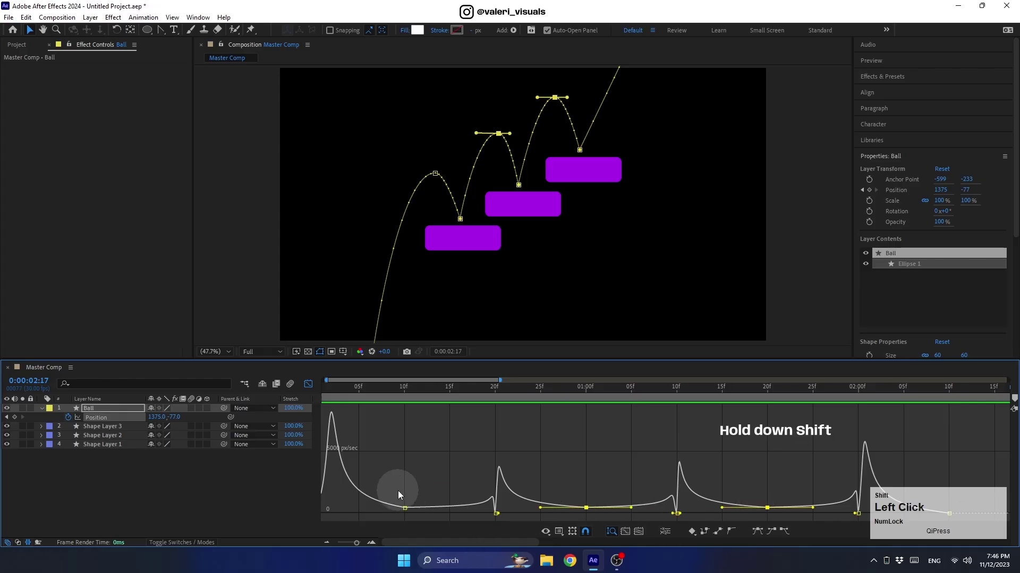
left_click(368, 543)
left_click(368, 543)
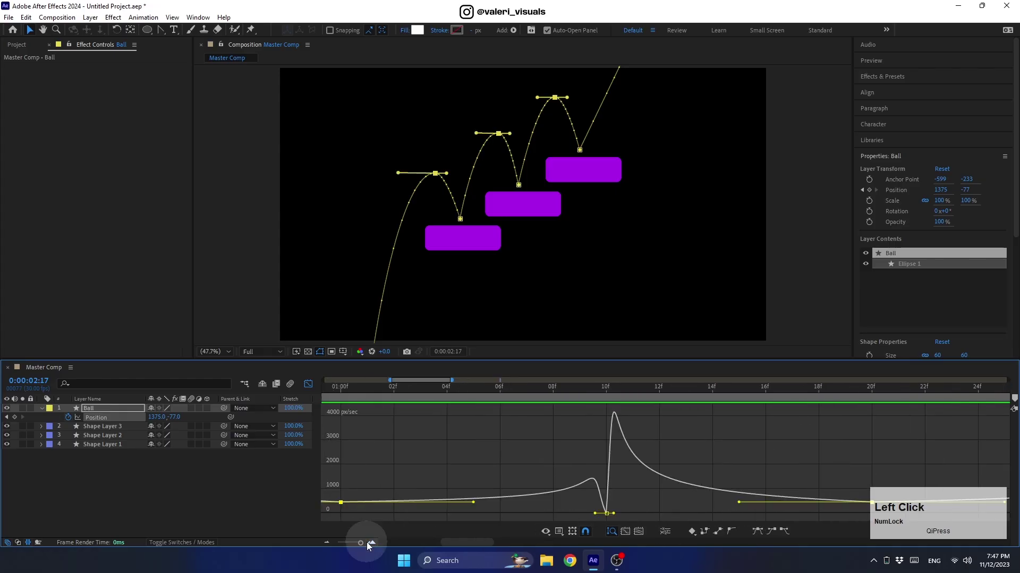
mouse_move(454, 543)
left_mouse_down()
mouse_move(431, 545)
mouse_move(446, 544)
left_mouse_up()
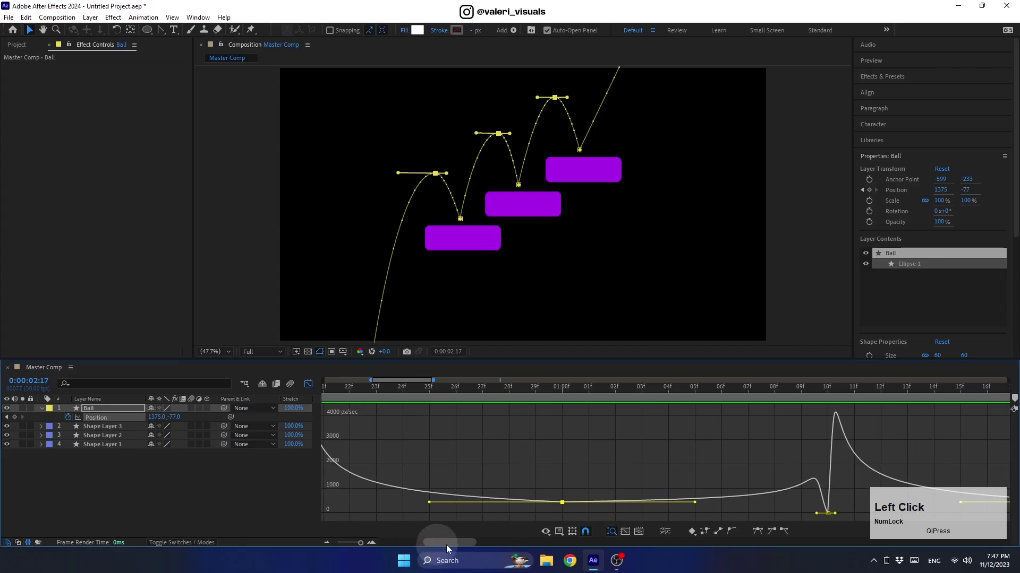
left_click_drag(563, 502, 564, 511)
- Preview the ball's bounce from 0:00 with the adjusted peak speeds
left_click_drag(360, 542, 326, 543)
left_click(461, 388)
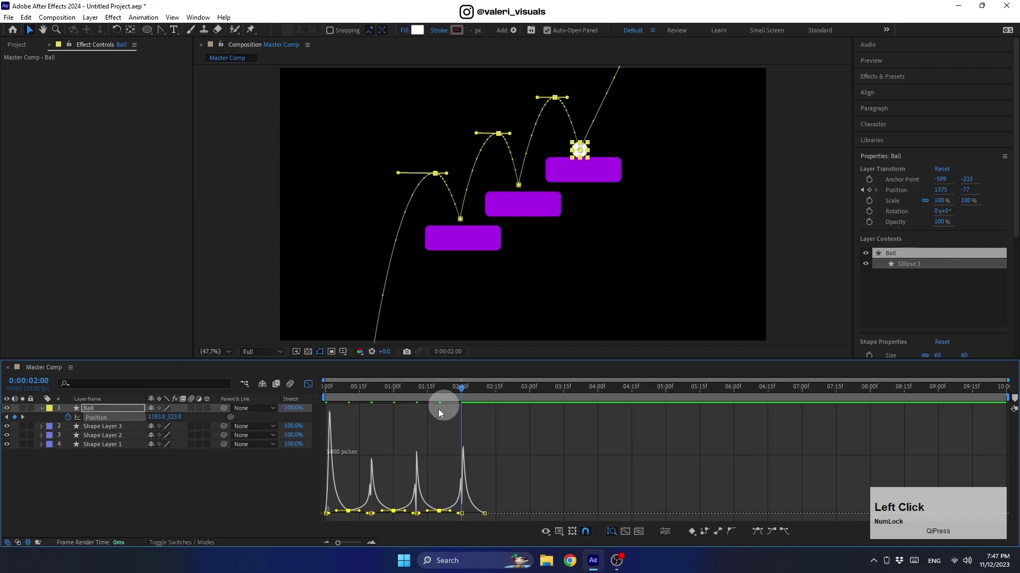
key("Home")
key("space")
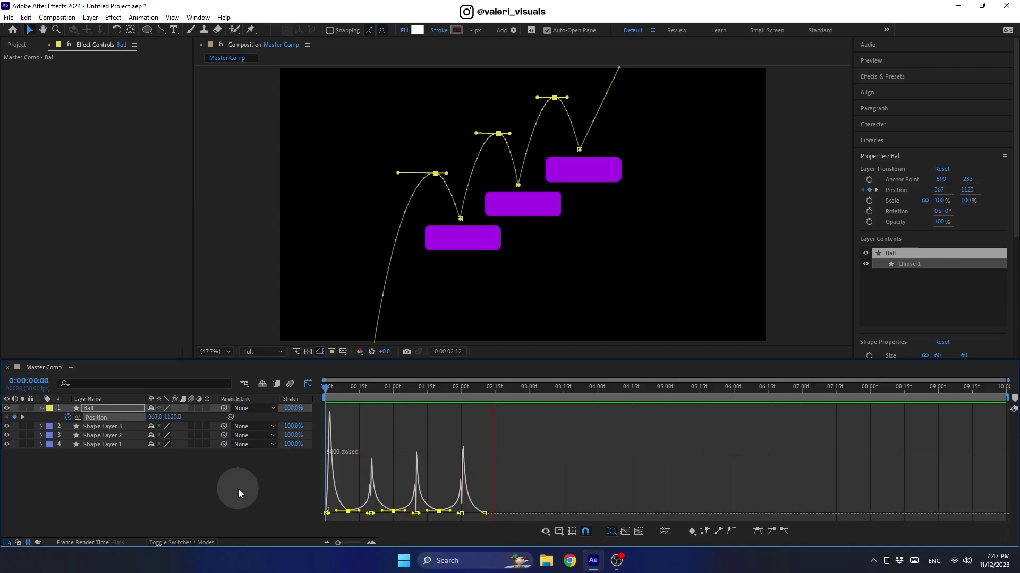
key("space")
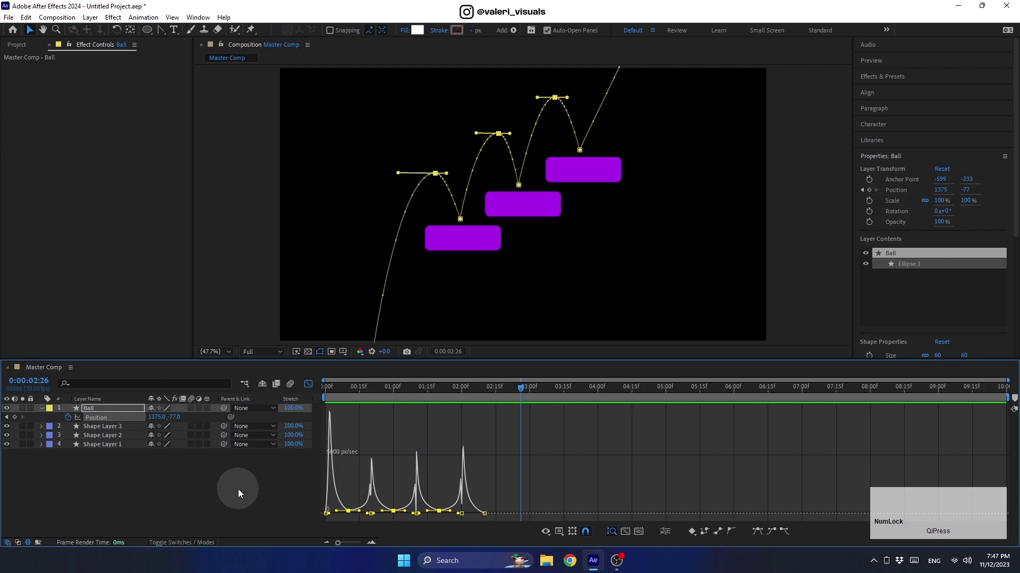
- Close the Graph Editor and shift all the Ball's Position keyframes except the first five frames later, starting at 0:15
left_click(307, 387)
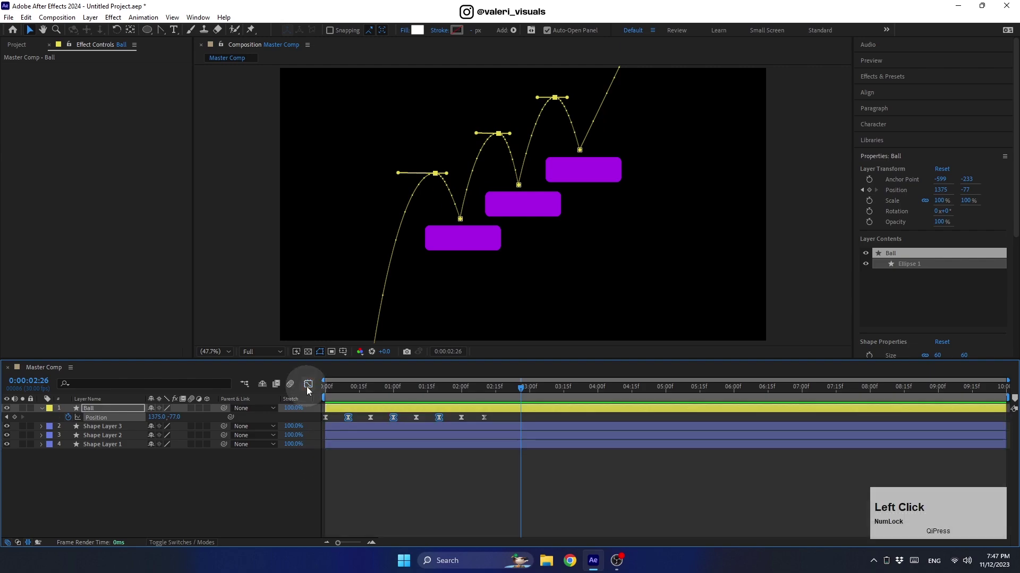
left_click_drag(498, 415, 343, 445)
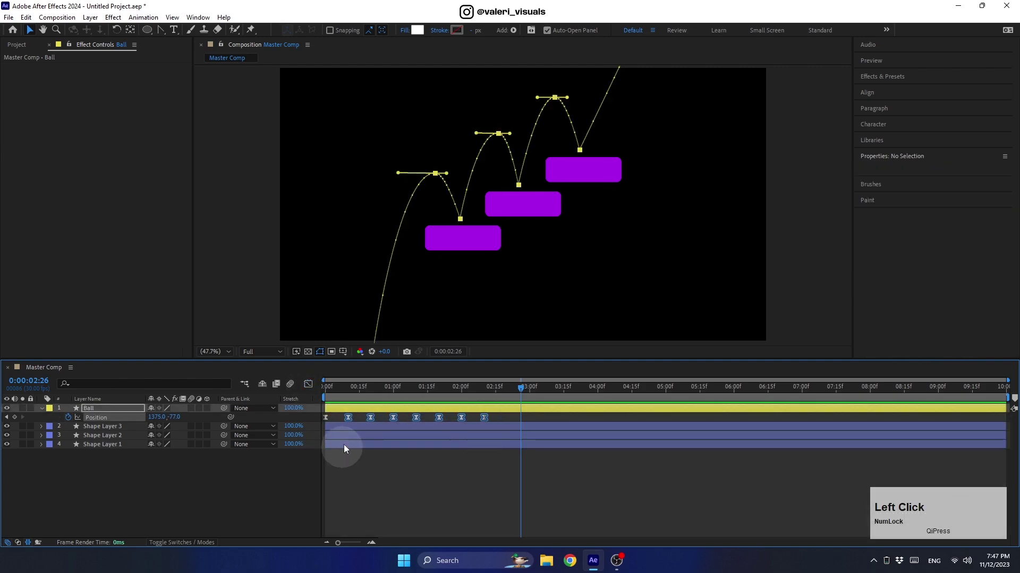
left_click_drag(351, 391, 360, 419)
left_click(446, 346)
- Find the Echo effect and apply it to the Ball layer
left_click(871, 77)
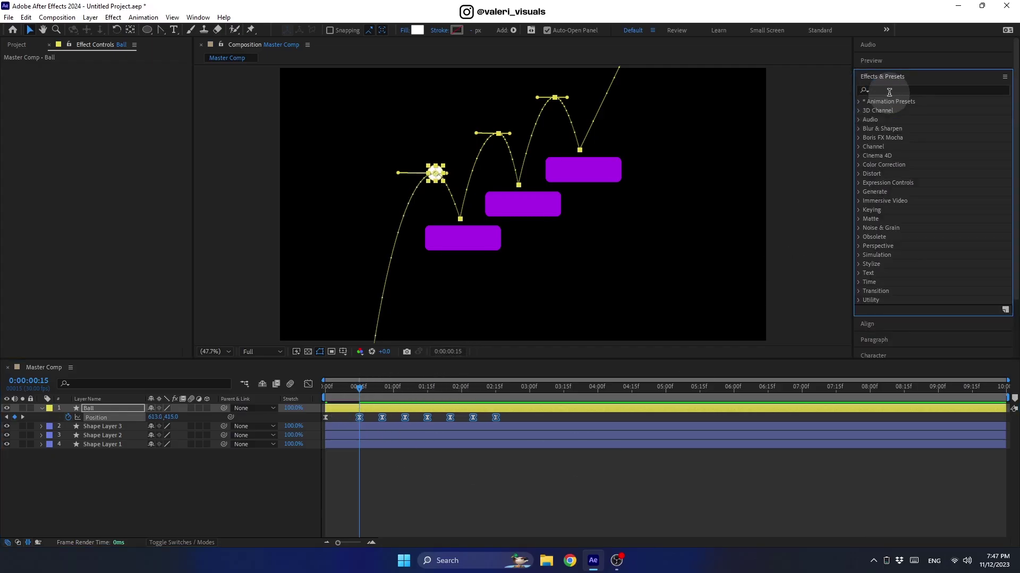
left_click(889, 91)
type("echo")
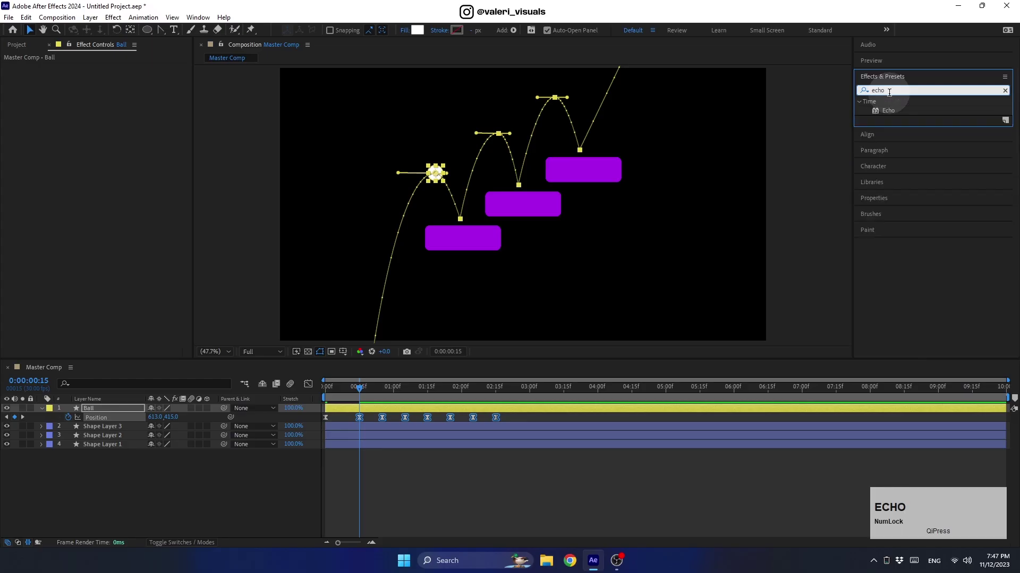
left_click(891, 111)
left_click_drag(891, 111, 98, 409)
- Set the Echo effect to an echo time of -0.001 seconds, 20 echoes and the Maximum operator
left_click(114, 76)
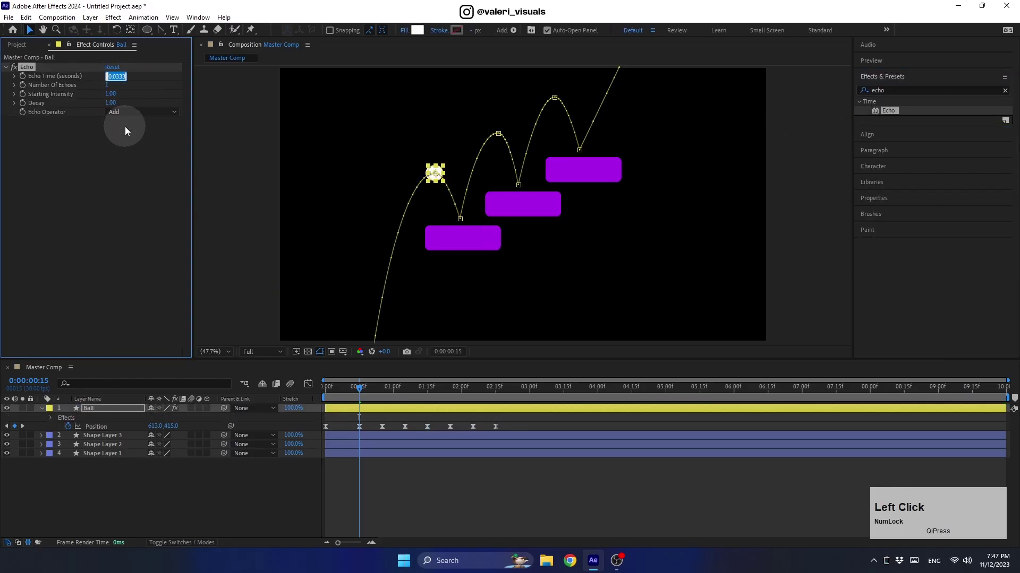
type("-0.001")
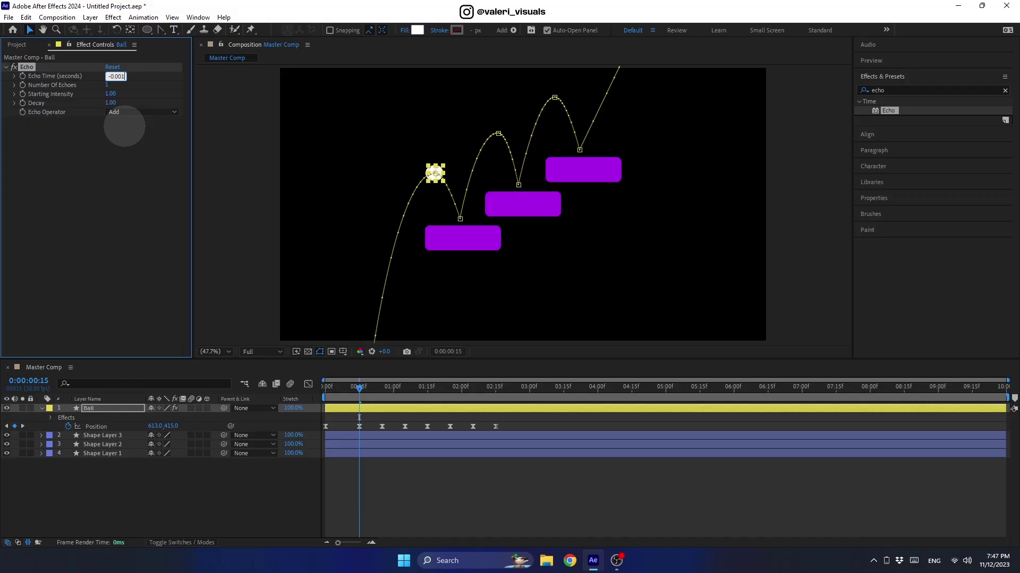
key("Return")
left_click(106, 86)
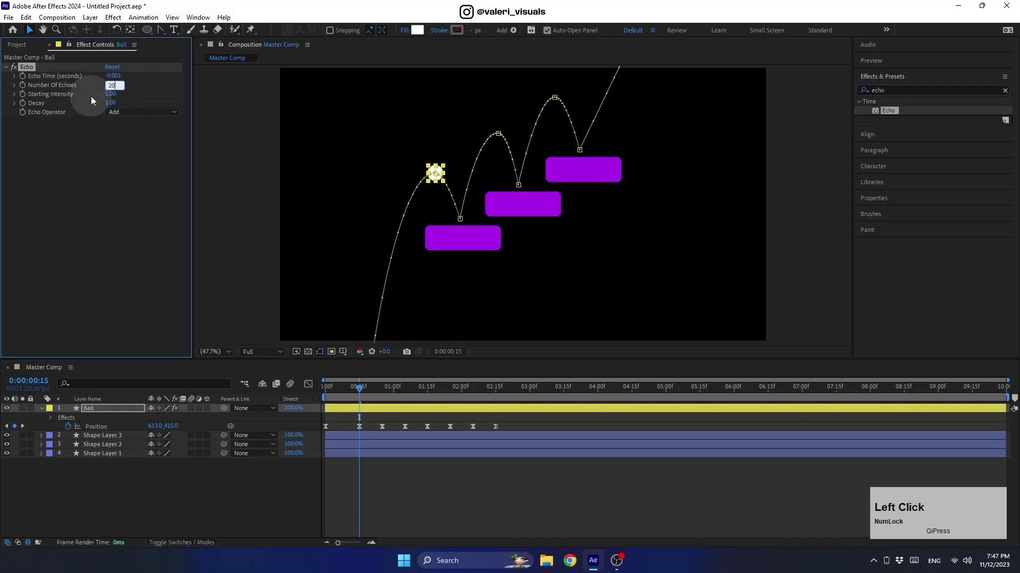
left_click(114, 108)
left_click(121, 133)
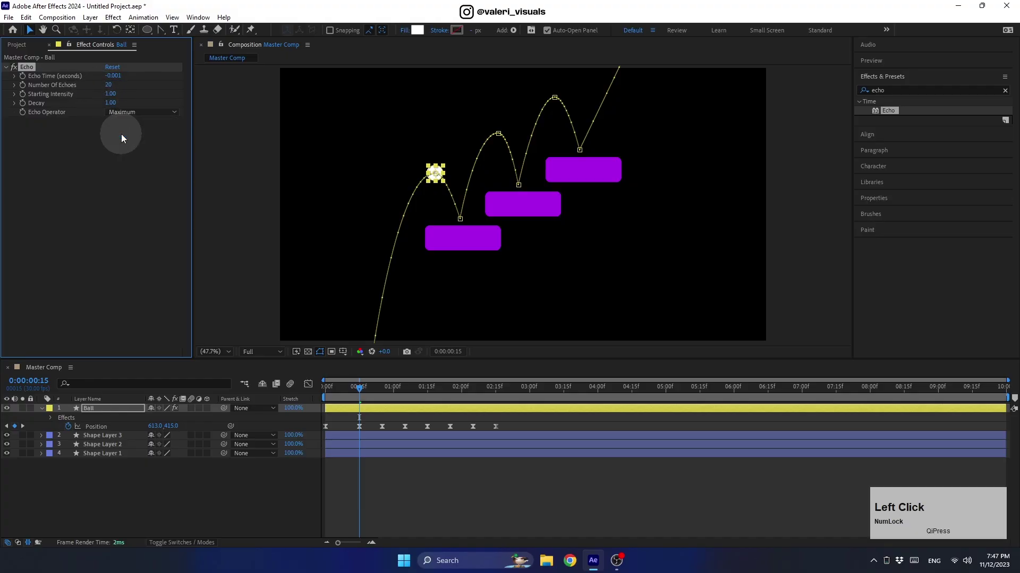
- Enlarge the composition view and preview the ball's echo trail from 0:00
left_click(321, 382)
left_click(253, 505)
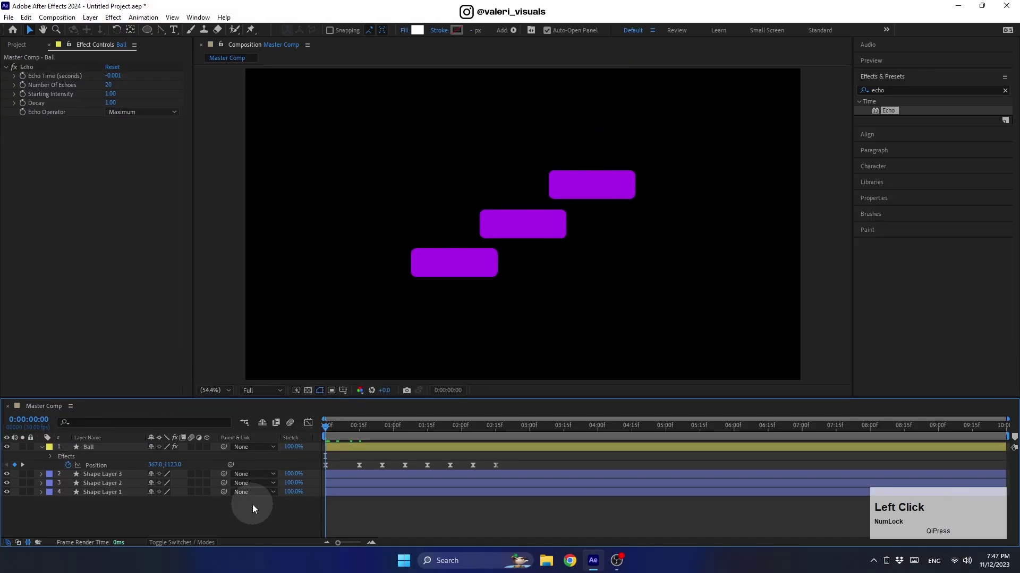
key("space")
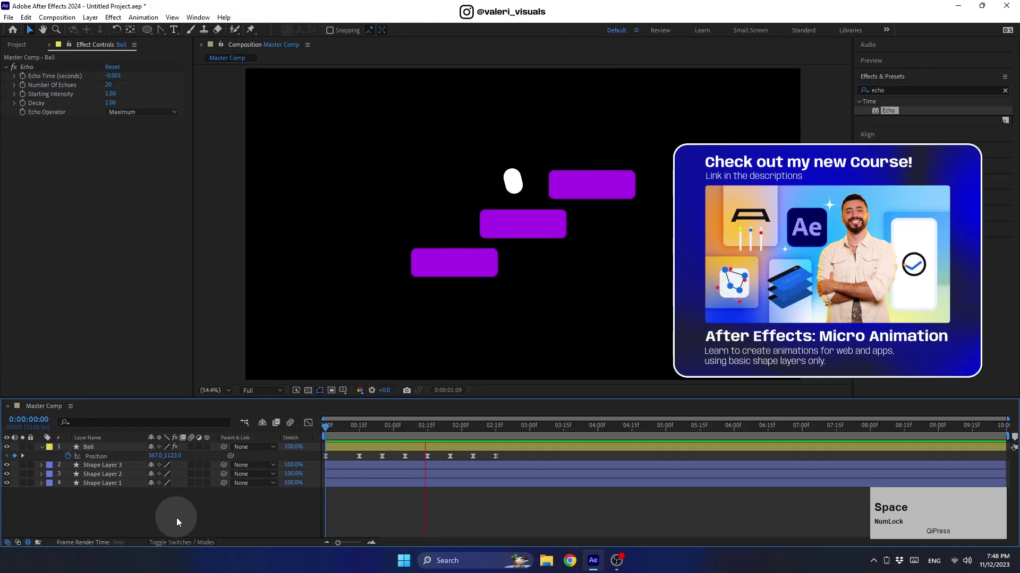
key("space")
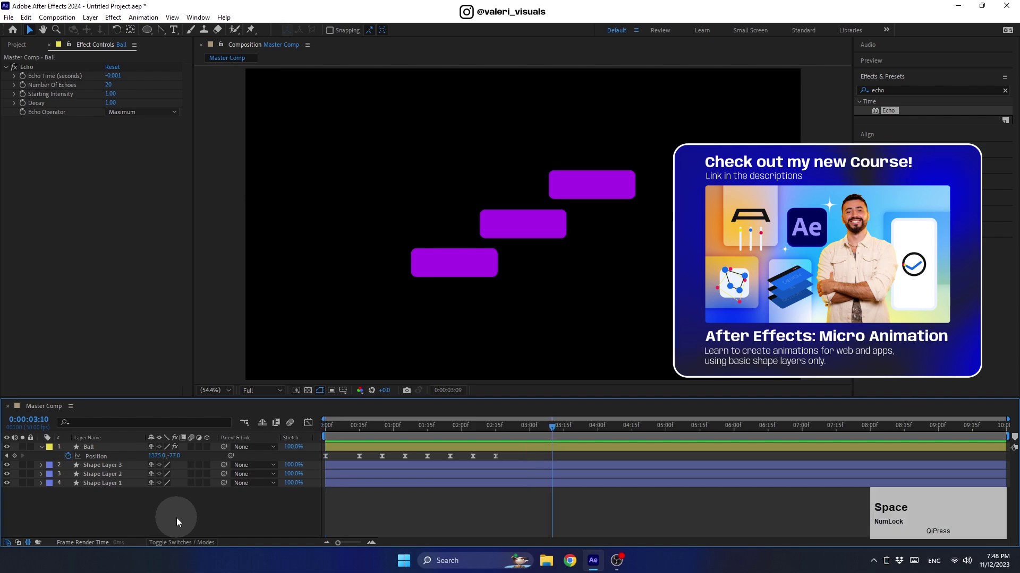
- Add numbered composition markers at the ball's three landing frames, 0:25, 1:15 and 2:05
left_click_drag(419, 428, 380, 445)
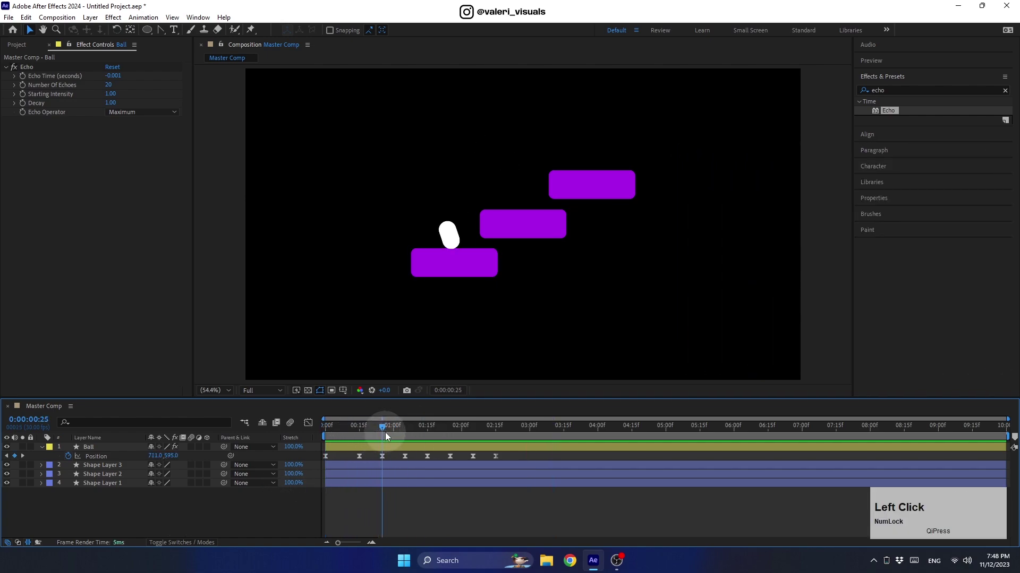
left_click(1013, 438)
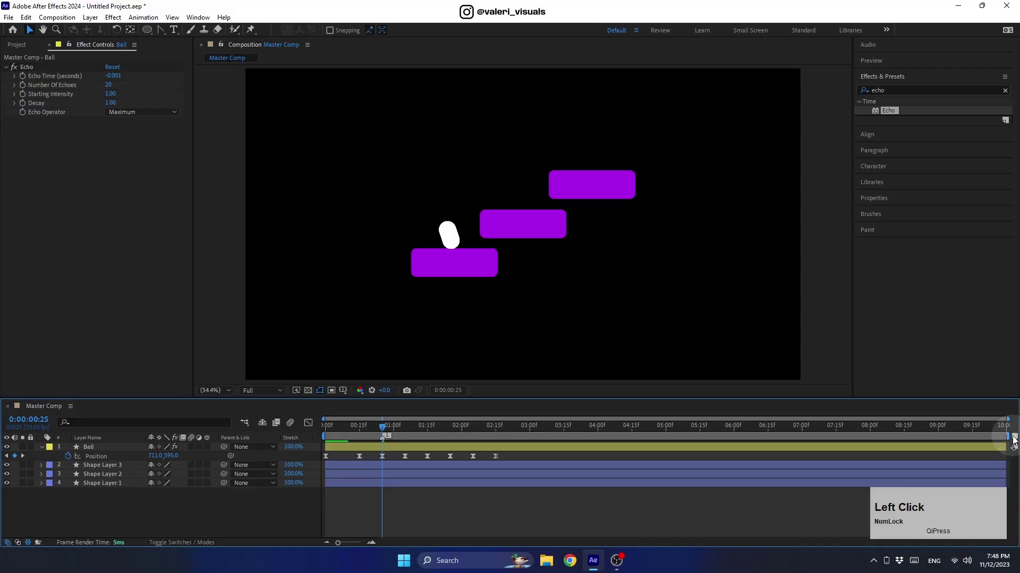
left_click_drag(387, 429, 472, 432)
left_click(1013, 439)
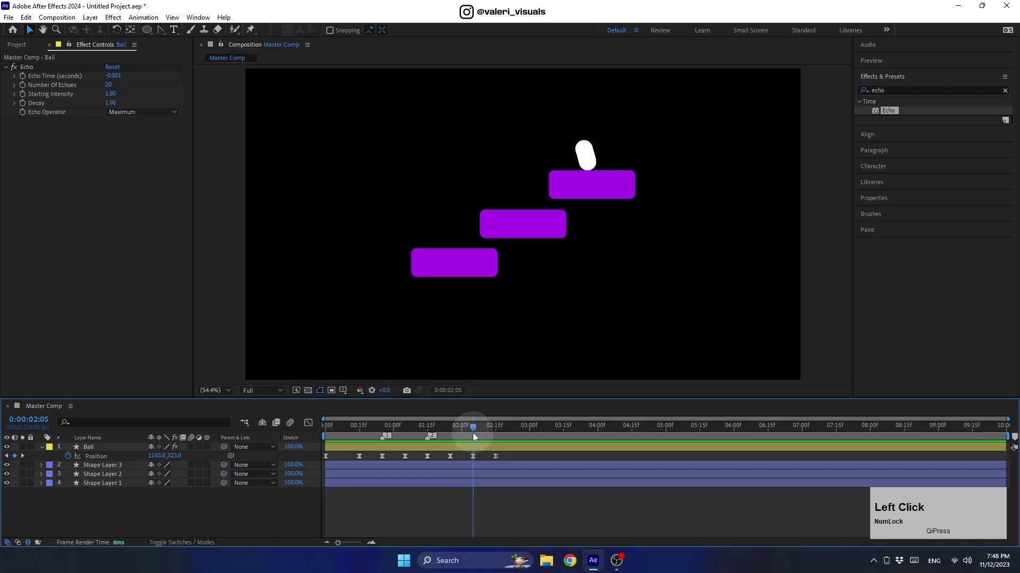
left_click(1013, 439)
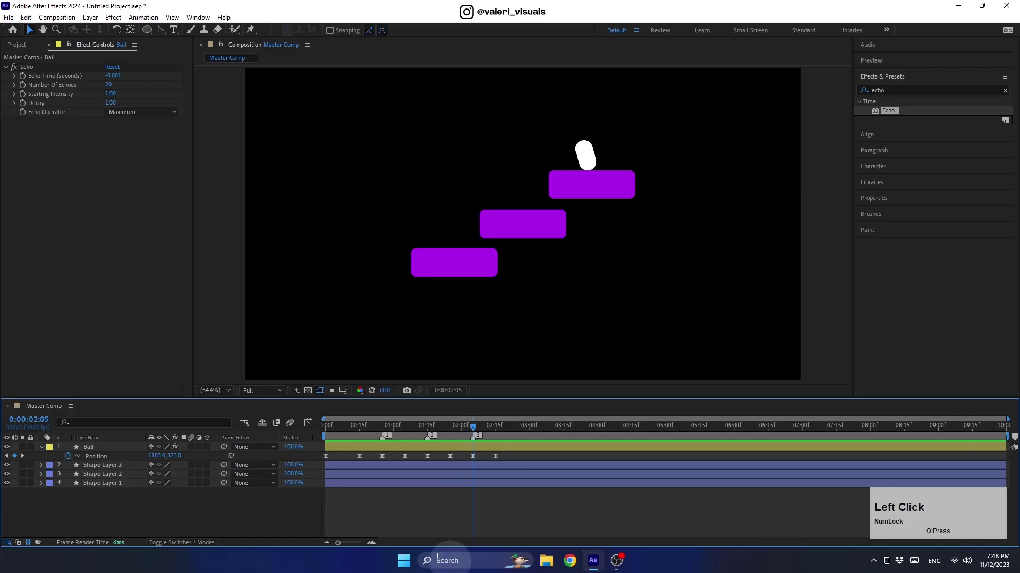
- Filter the properties of Shape Layers 1 to 3 by "color" and enlarge the timeline to show them all
left_click(42, 448)
left_click(133, 497)
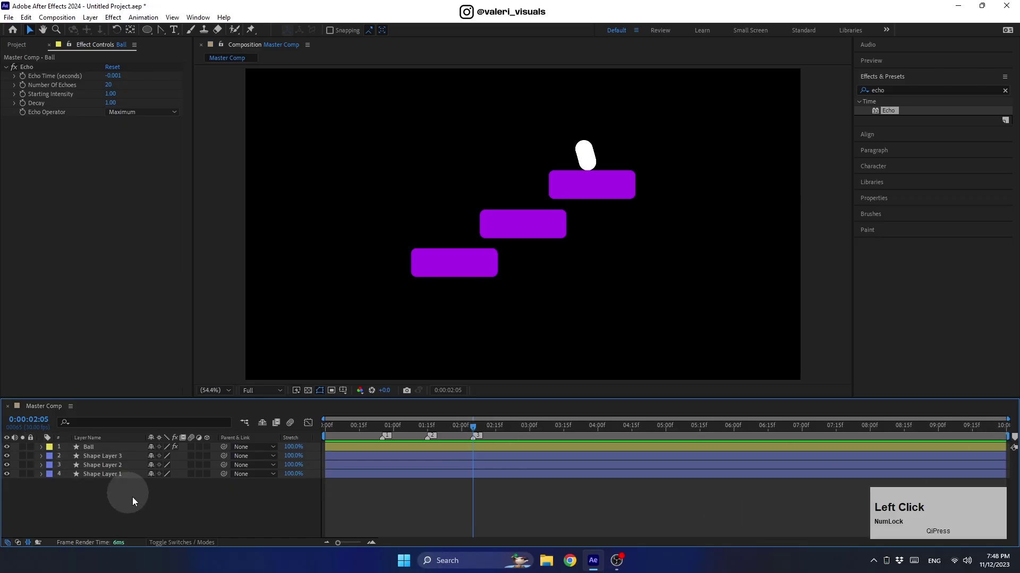
left_click(93, 457)
left_click(93, 475, "shift")
left_click(86, 422)
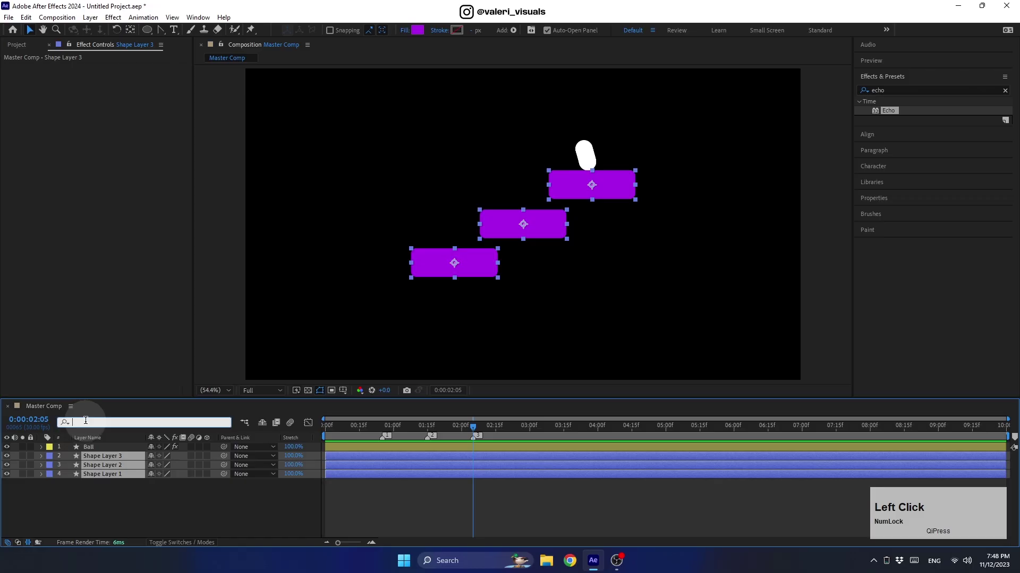
type("color")
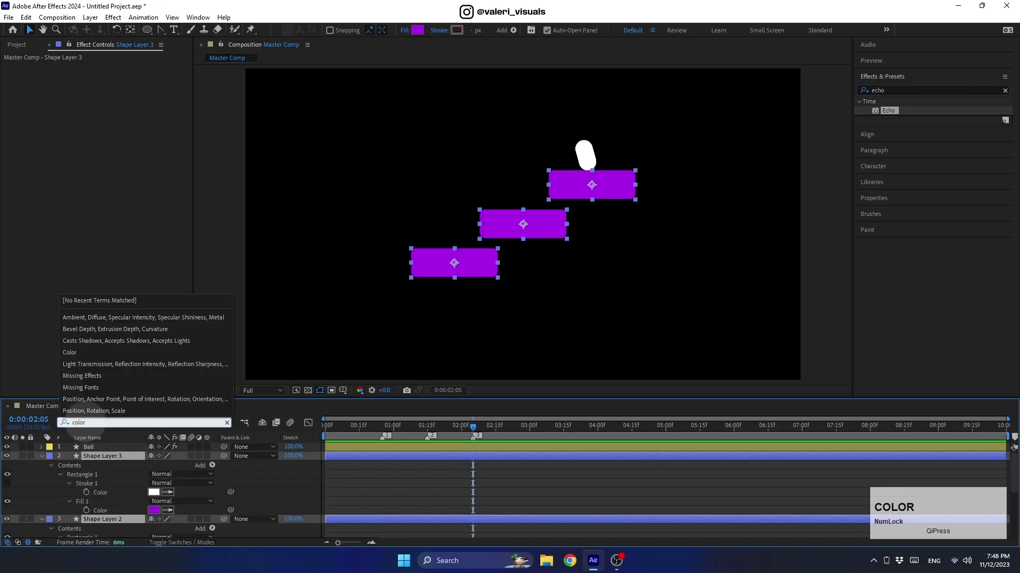
key("Return")
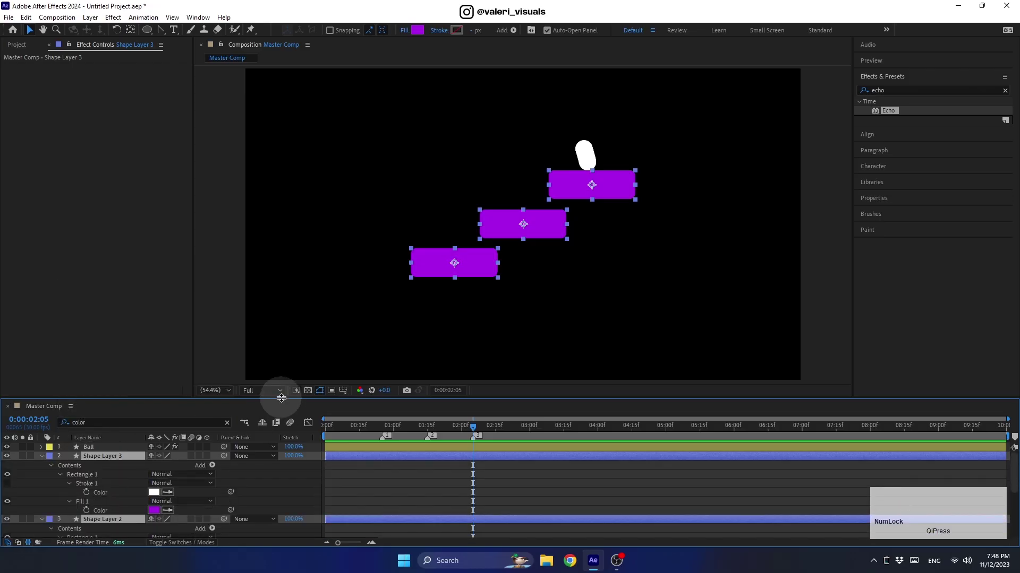
left_click_drag(279, 399, 316, 257)
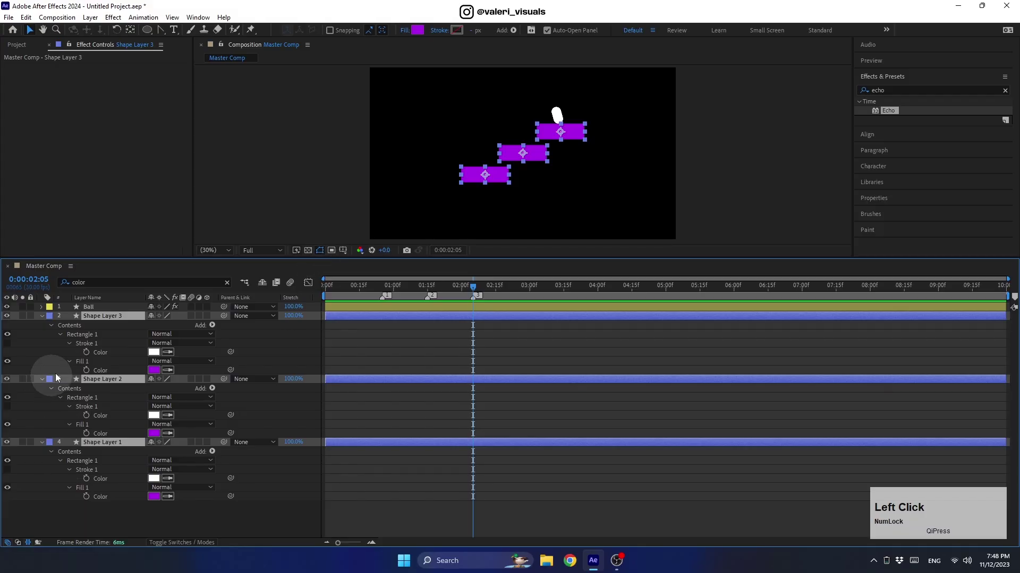
- Enable keyframing of the Fill 1 color on all three shape layers at 2:05
left_click(86, 370)
left_click(86, 433)
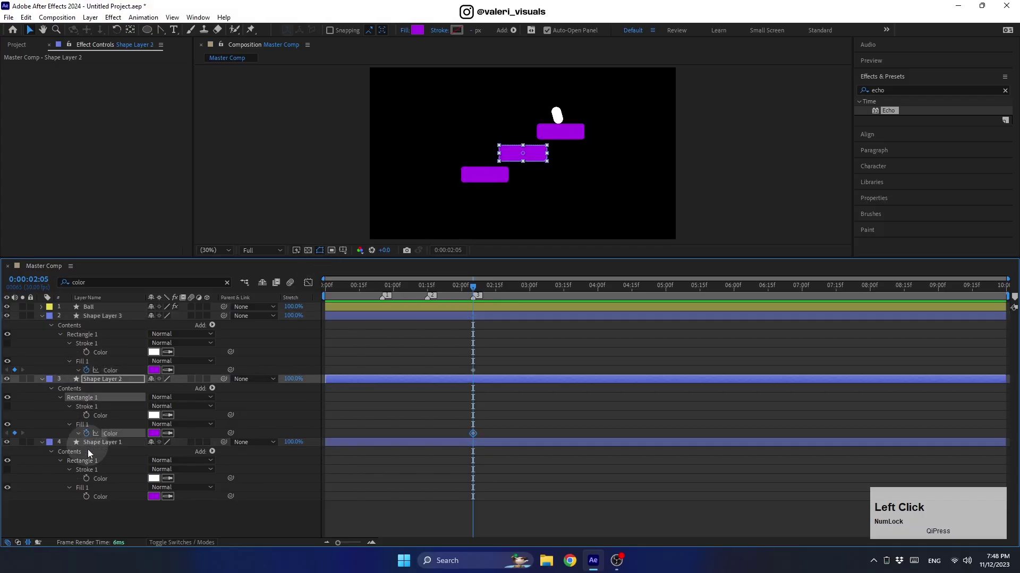
left_click(86, 497)
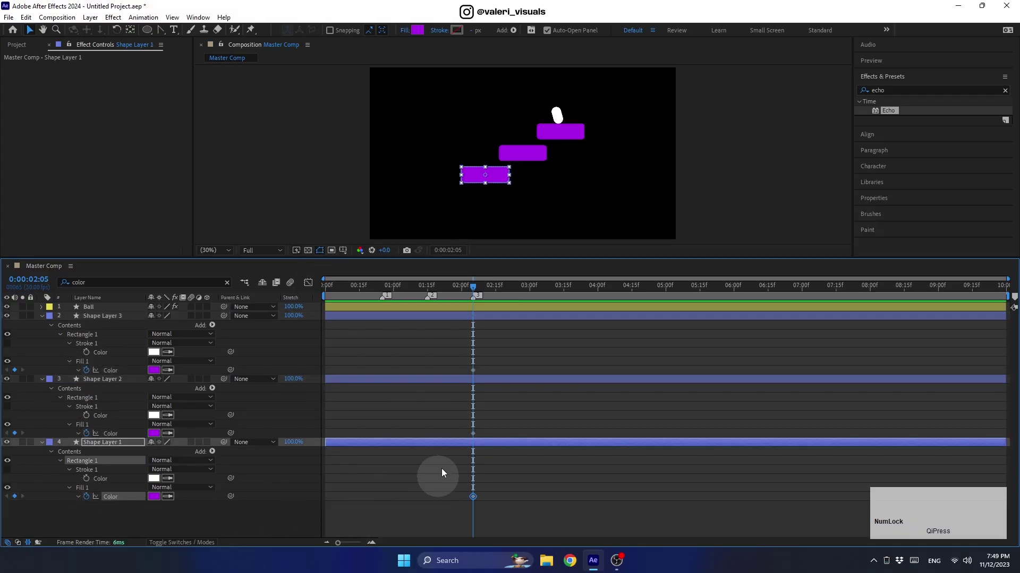
- Set Shape Layer 1's fill color to yellow FFE400 at 2:06 and copy its hex code
left_click_drag(472, 285, 475, 287)
left_click(154, 497)
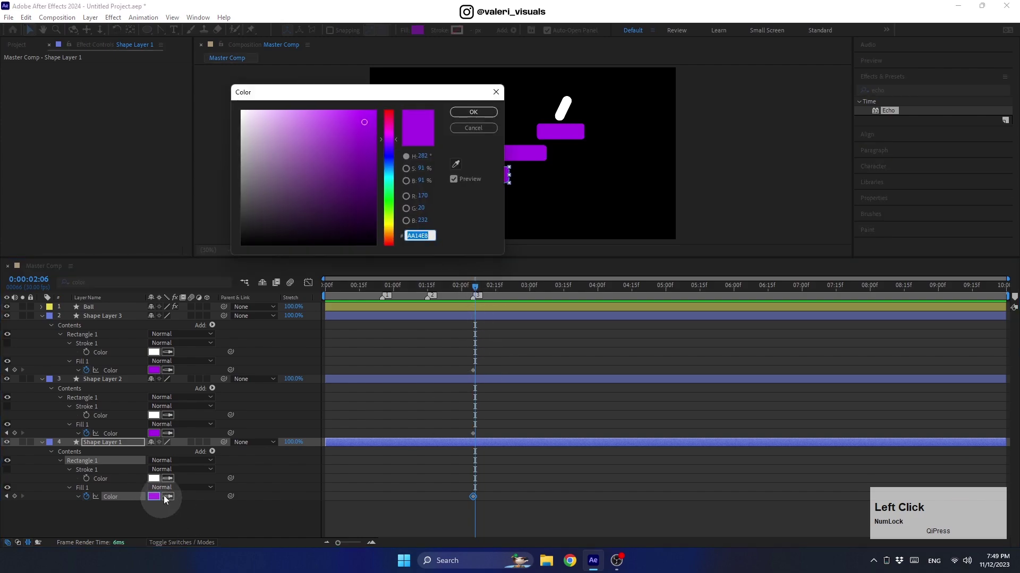
left_click_drag(384, 225, 385, 226)
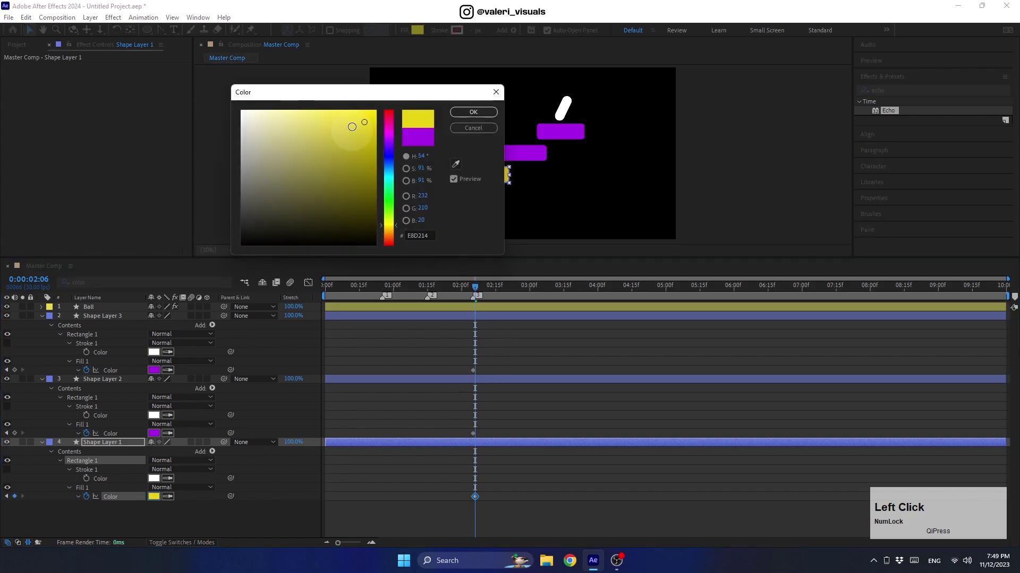
left_click_drag(367, 113, 381, 100)
left_click(433, 237)
key("ctrl+c")
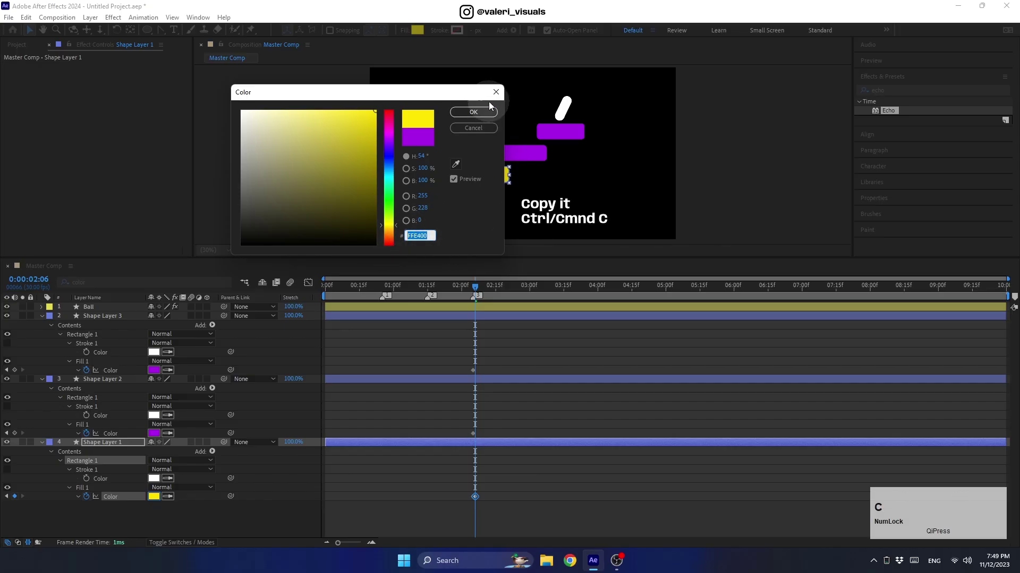
left_click(473, 112)
- Paste the copied yellow FFE400 as Shape Layer 2's fill color at 2:06
left_click(154, 433)
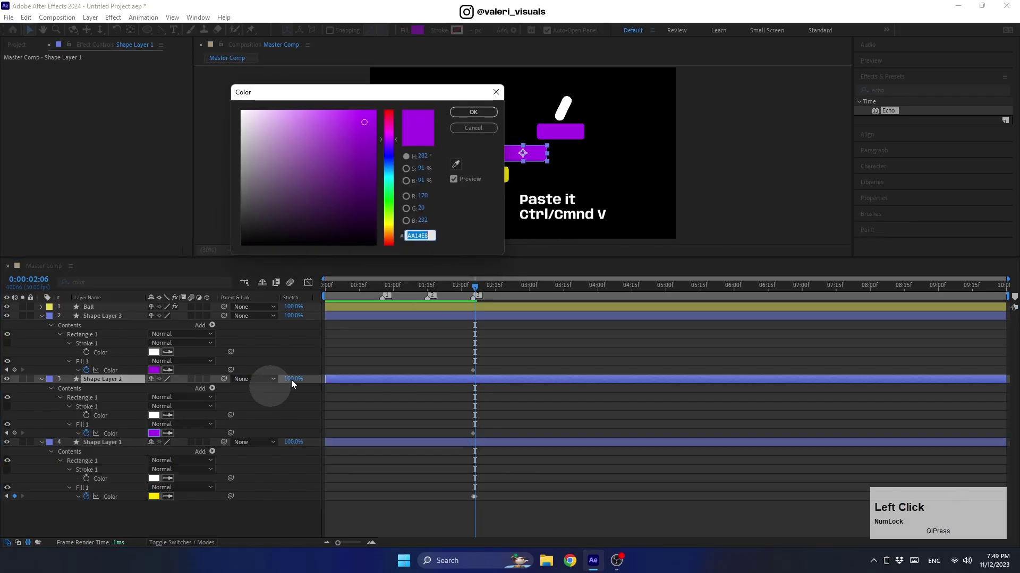
key("ctrl+v")
left_click(472, 112)
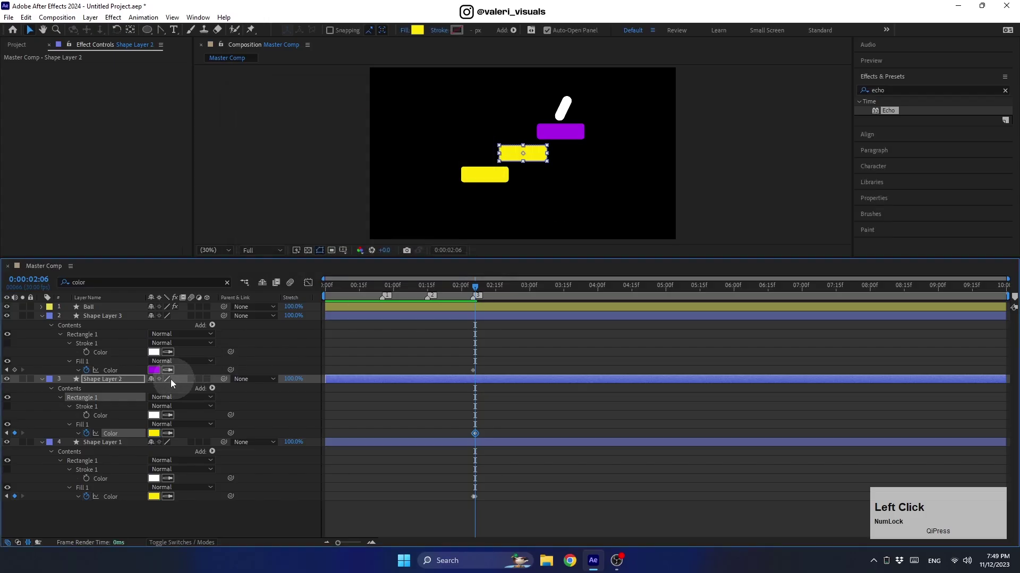
- Paste the copied yellow FFE400 as Shape Layer 3's fill color at 2:06
left_click(154, 370)
left_click(431, 236)
key("ctrl+v")
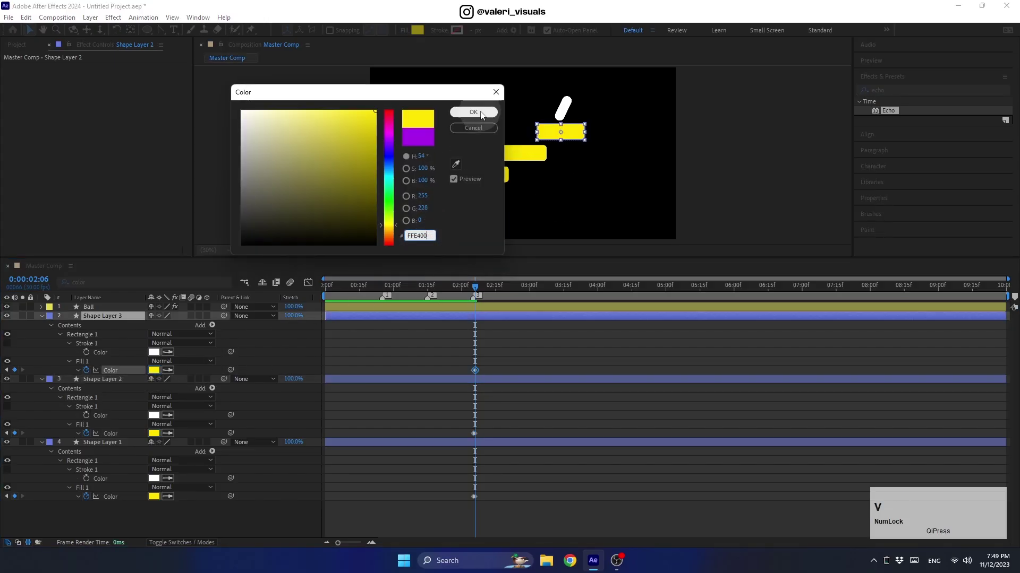
left_click(480, 111)
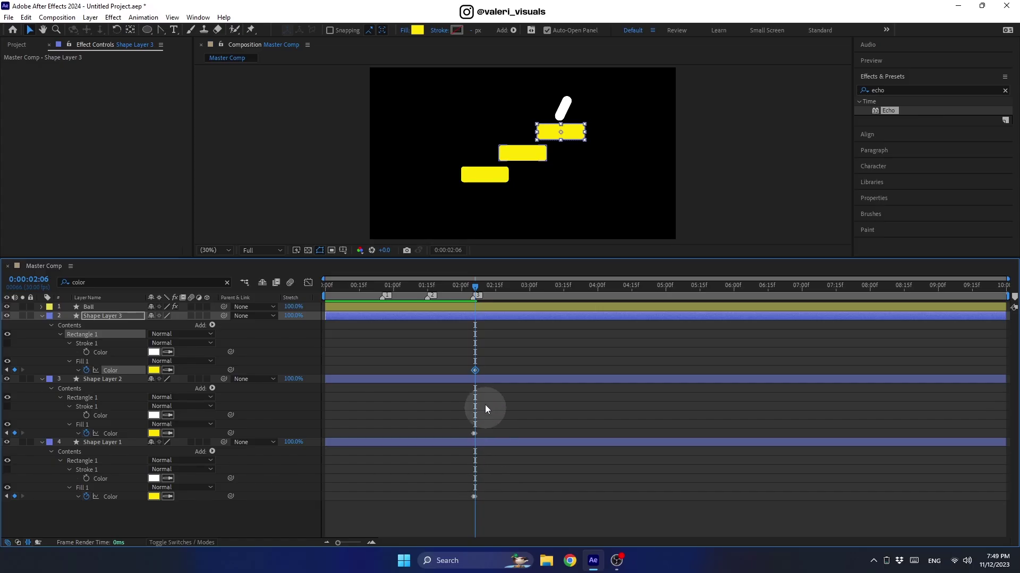
- Move Shape Layer 2's pair of fill color keyframes to start at marker 2, at 1:15
left_click_drag(470, 286, 428, 300)
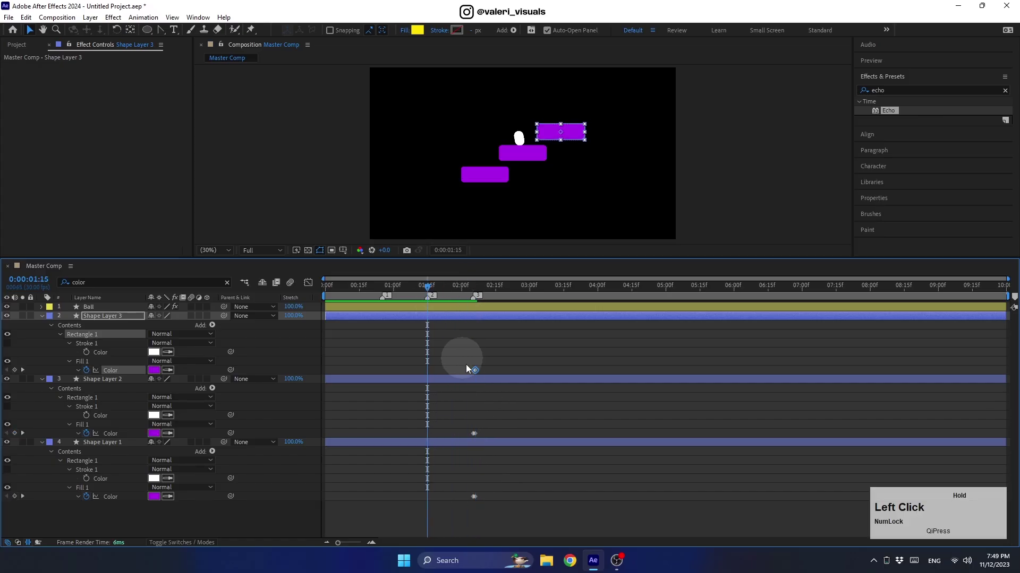
left_click(474, 434)
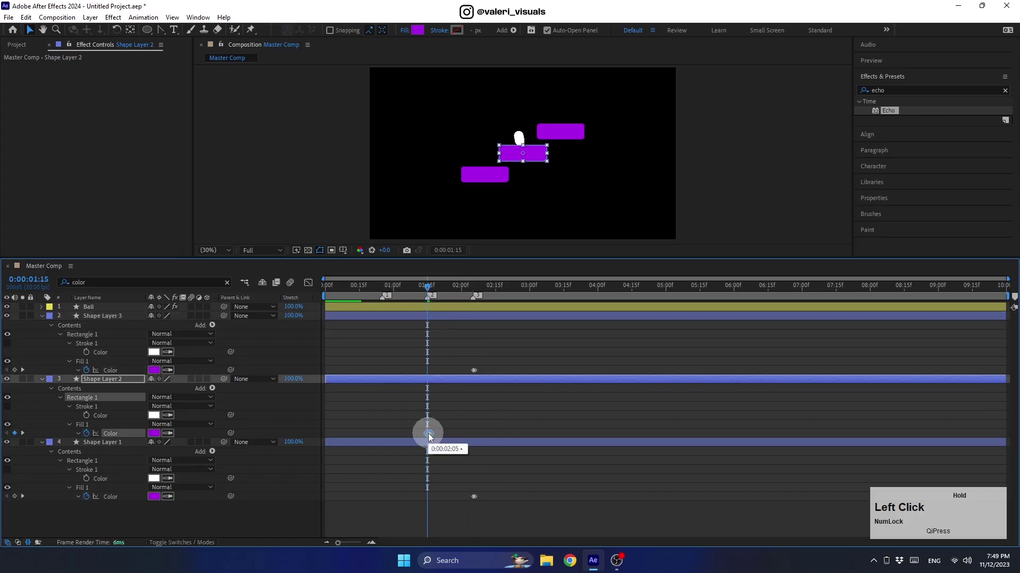
left_click_drag(429, 436, 430, 434)
- Move Shape Layer 1's pair of fill color keyframes to start at marker 1, at 0:25, and scrub through the color changes
left_click_drag(418, 289, 382, 301)
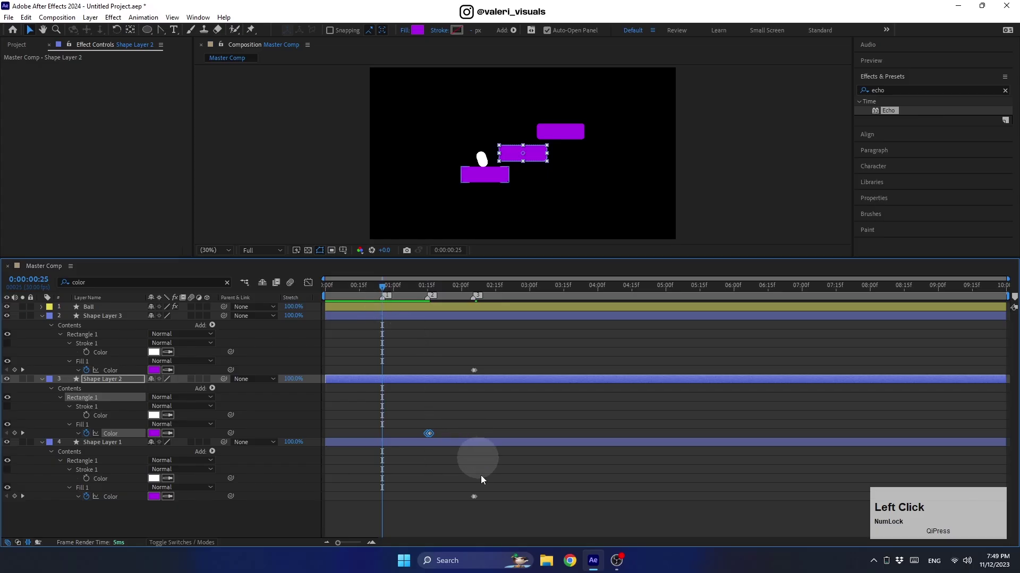
left_click_drag(489, 492, 462, 506)
left_click_drag(389, 503, 382, 504)
left_click_drag(382, 288, 492, 447)
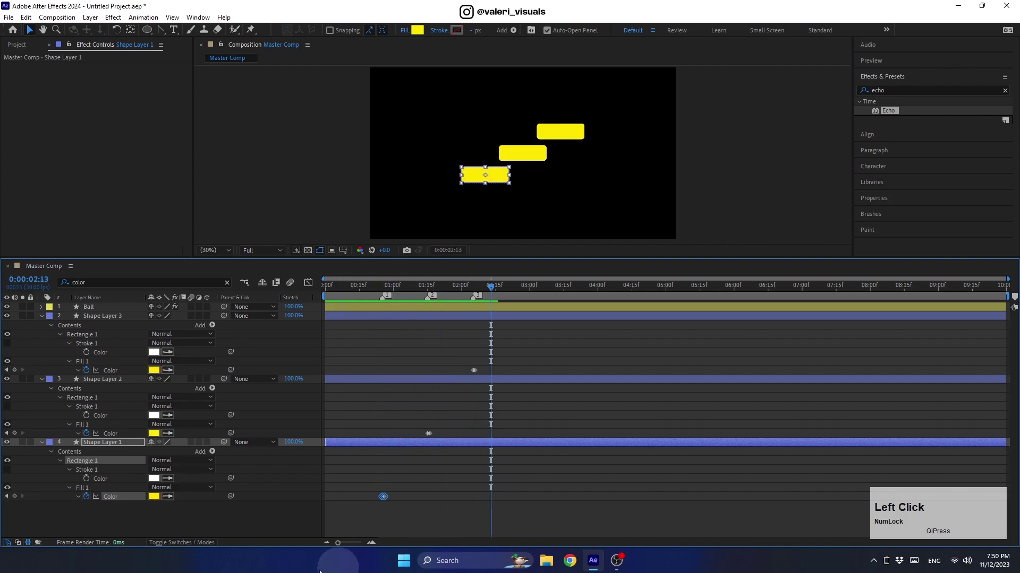
- Clear the color property filter, enlarge the composition view and deselect all layers
left_click(227, 283)
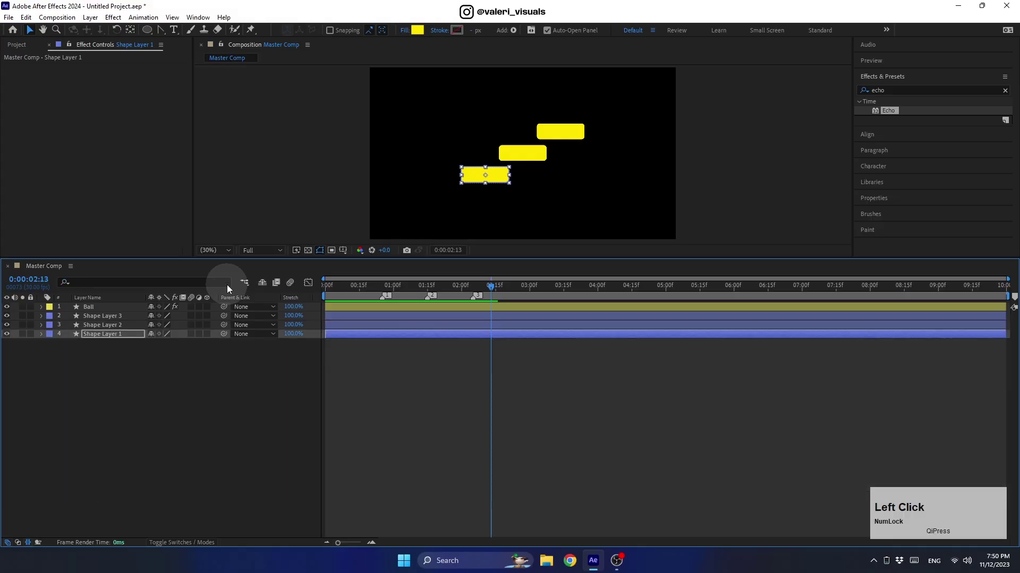
left_click_drag(405, 259, 404, 397)
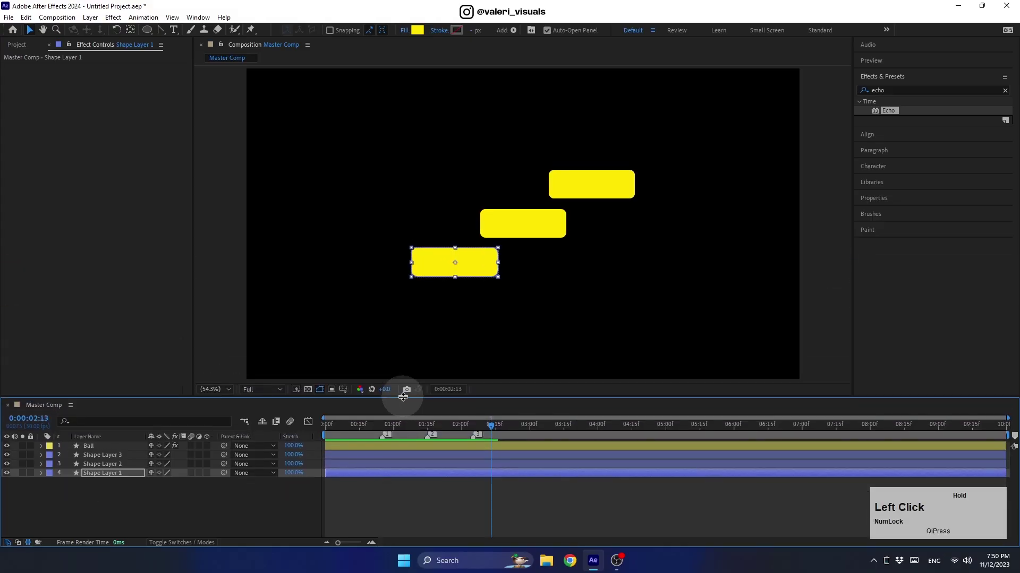
left_click(337, 515)
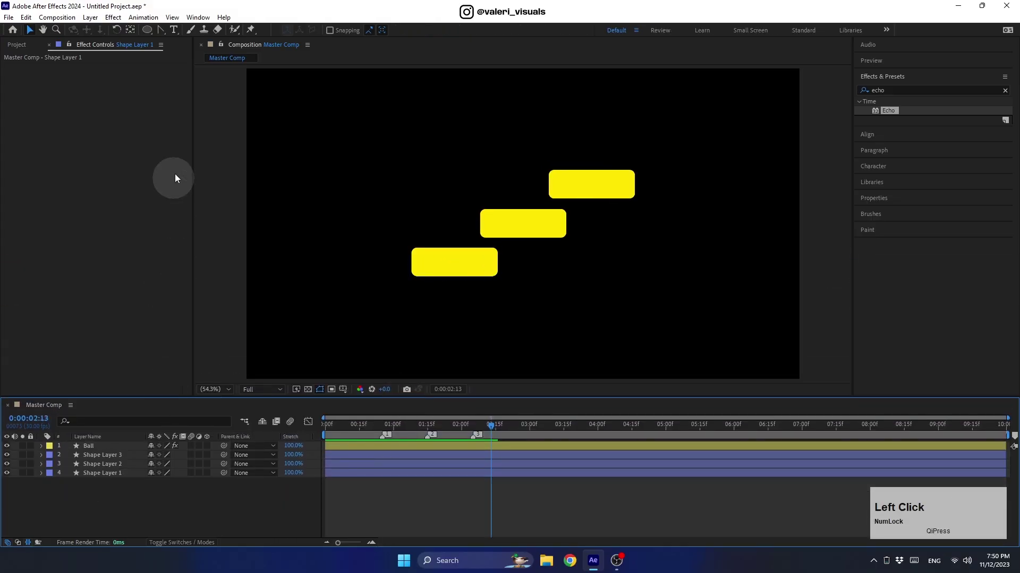
- Add the text "Thanks" centered on the lowest platform
left_click(174, 31)
left_click(456, 262)
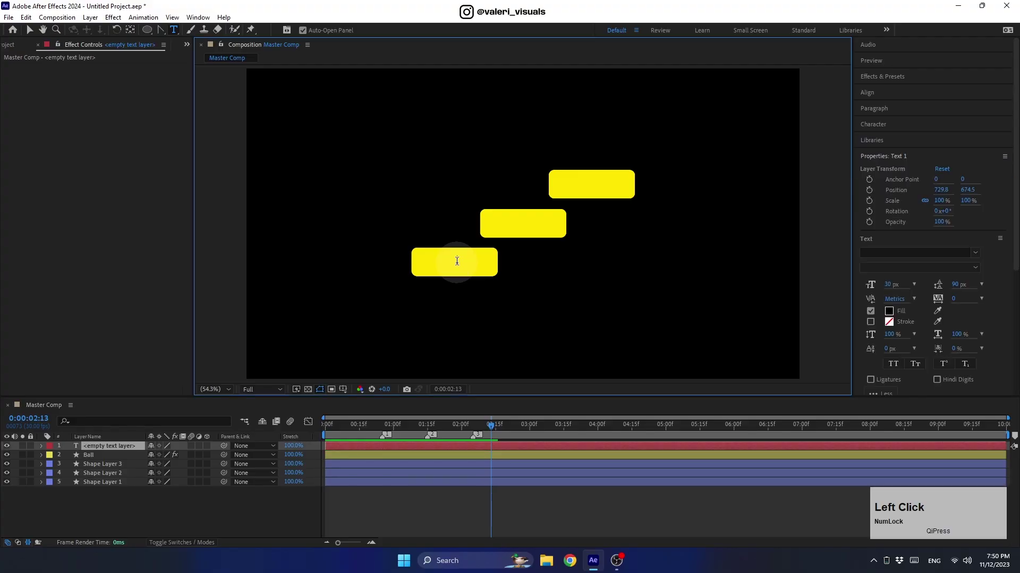
type("Thanks")
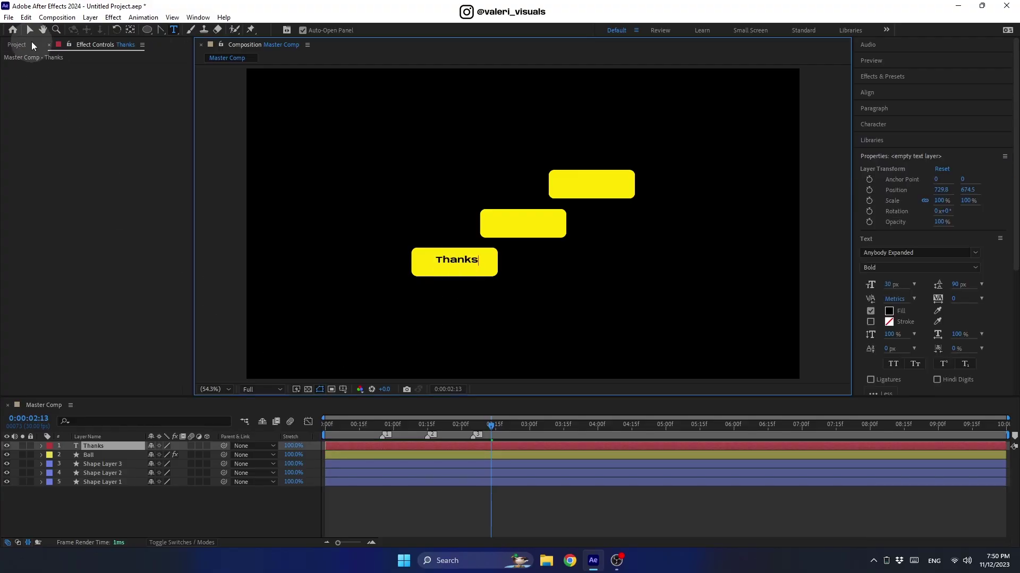
left_click(30, 30)
left_click_drag(445, 261, 444, 265)
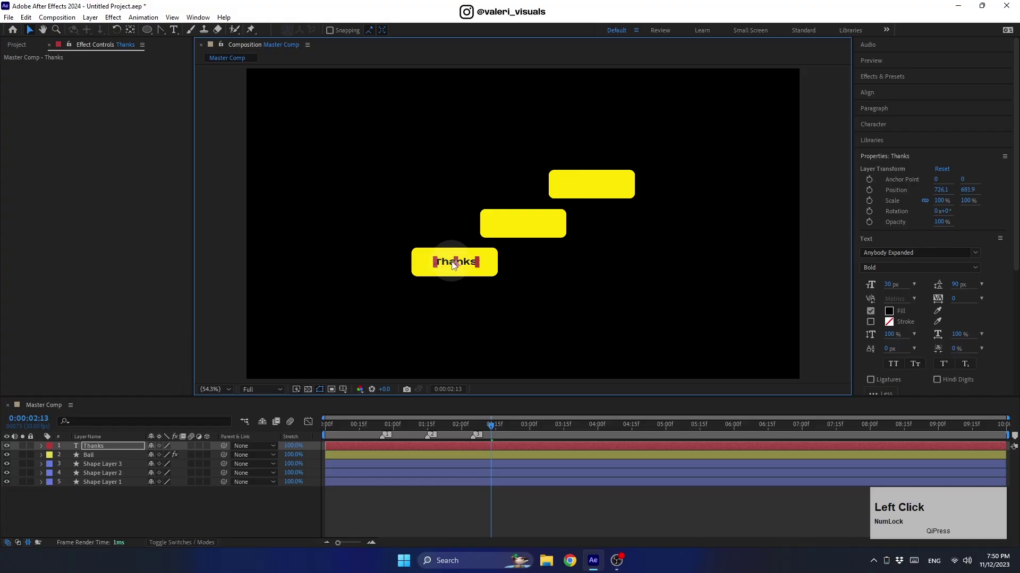
- Duplicate the Thanks text onto the middle platform and change its wording to "For"
key("ctrl+d")
left_click_drag(448, 265, 514, 224)
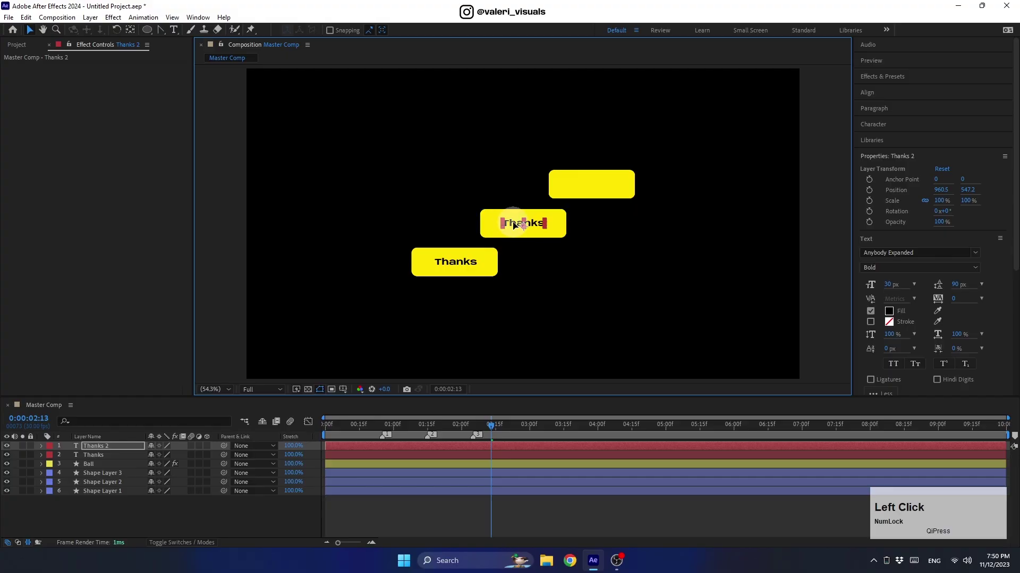
double_click(513, 223)
type("F")
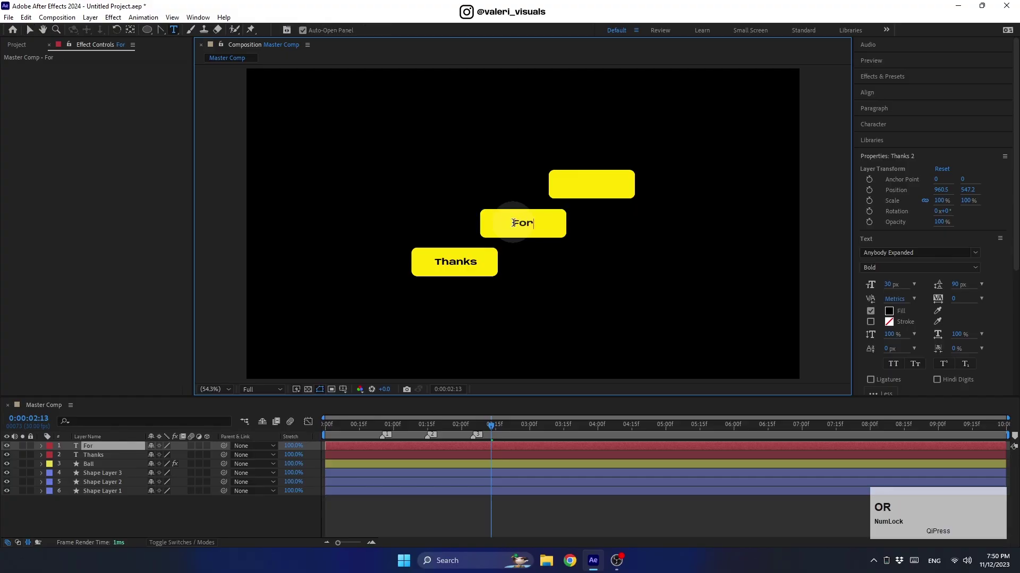
type("or")
left_click(29, 29)
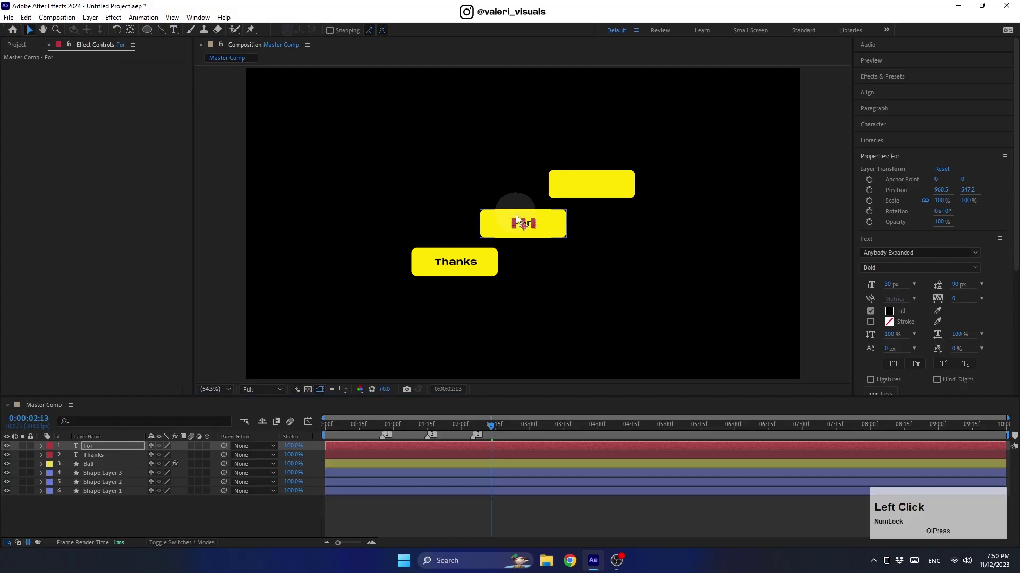
- Duplicate the For text onto the highest platform and change its wording to "watching"
key("ctrl+d")
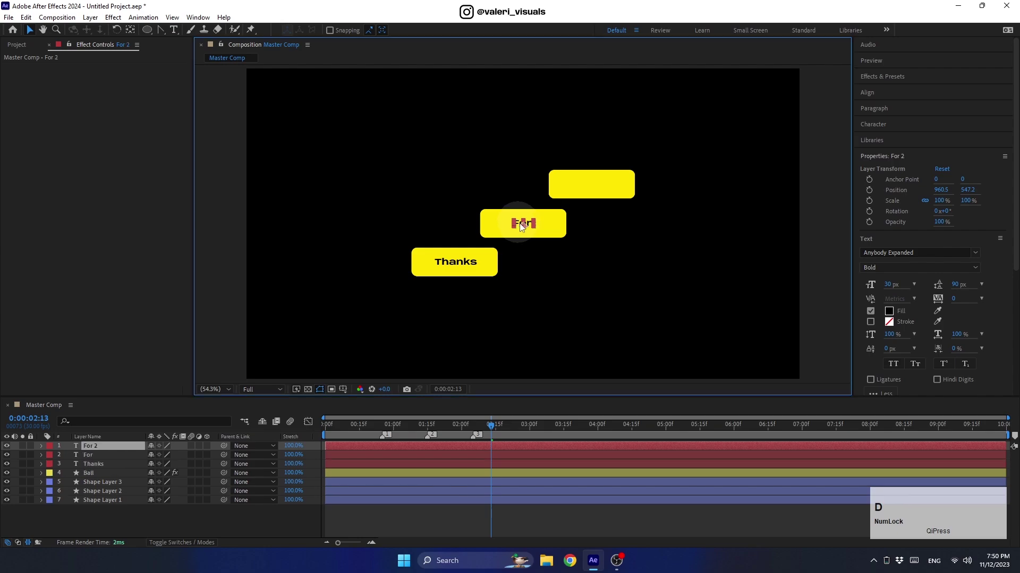
left_click_drag(520, 224, 593, 185)
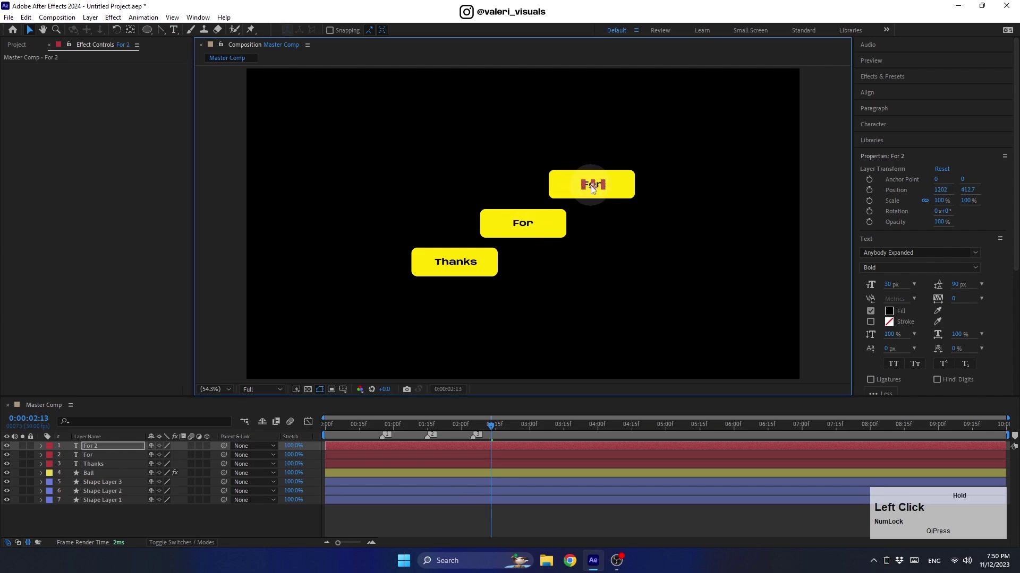
type("watching")
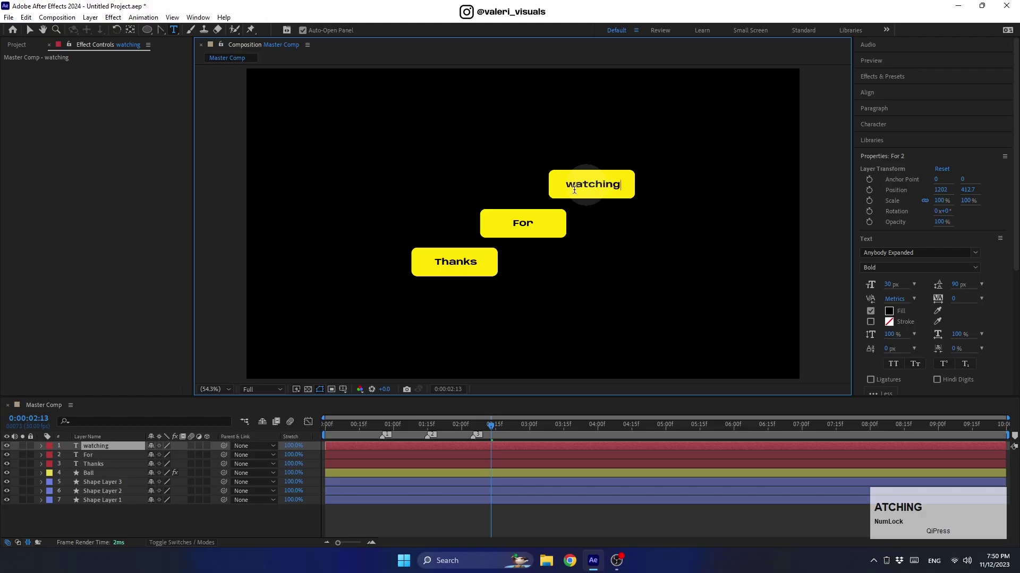
left_click(32, 31)
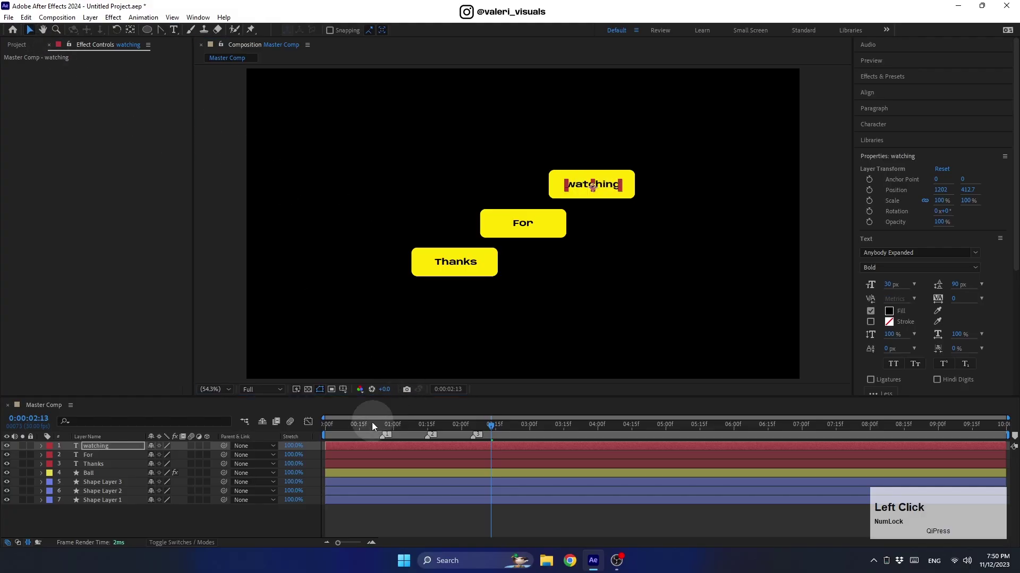
- Shift the Thanks, For and watching text layers to start at 0:25, 1:15 and 2:05 respectively
left_click_drag(372, 428, 383, 433)
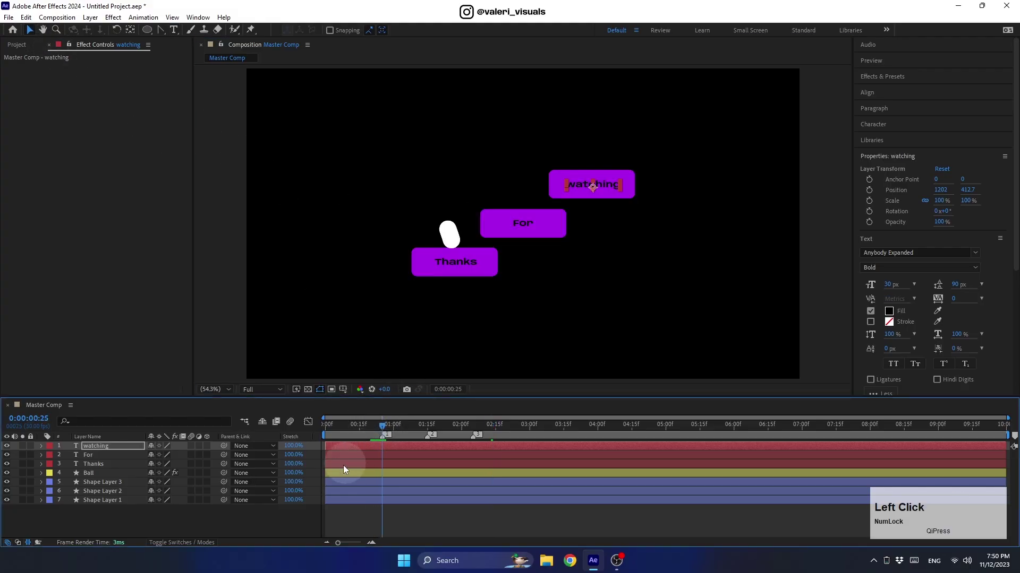
left_click_drag(338, 464, 355, 463)
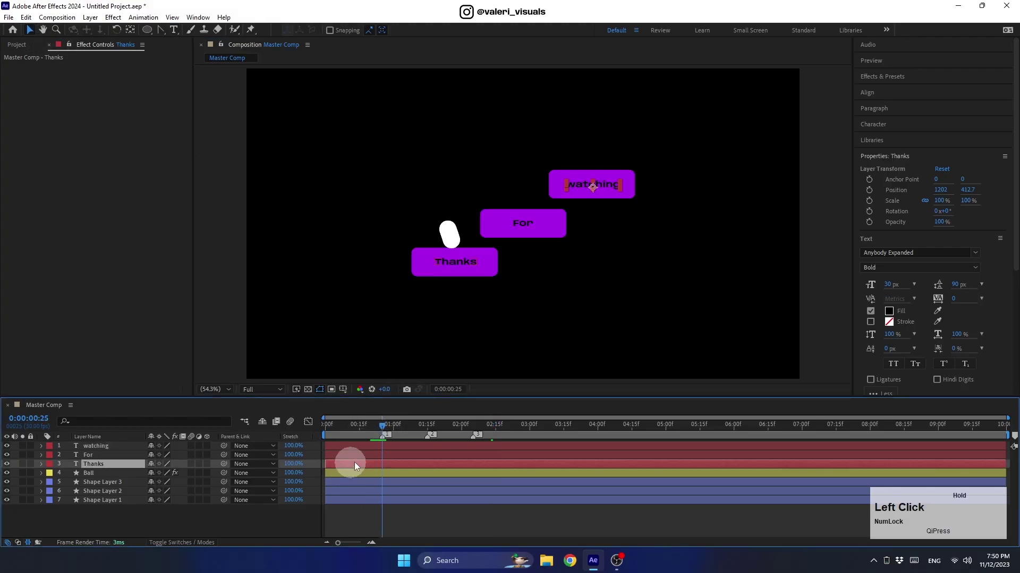
mouse_move(388, 428)
left_mouse_down()
mouse_move(428, 440)
mouse_move(463, 467)
left_mouse_up()
left_click(407, 456)
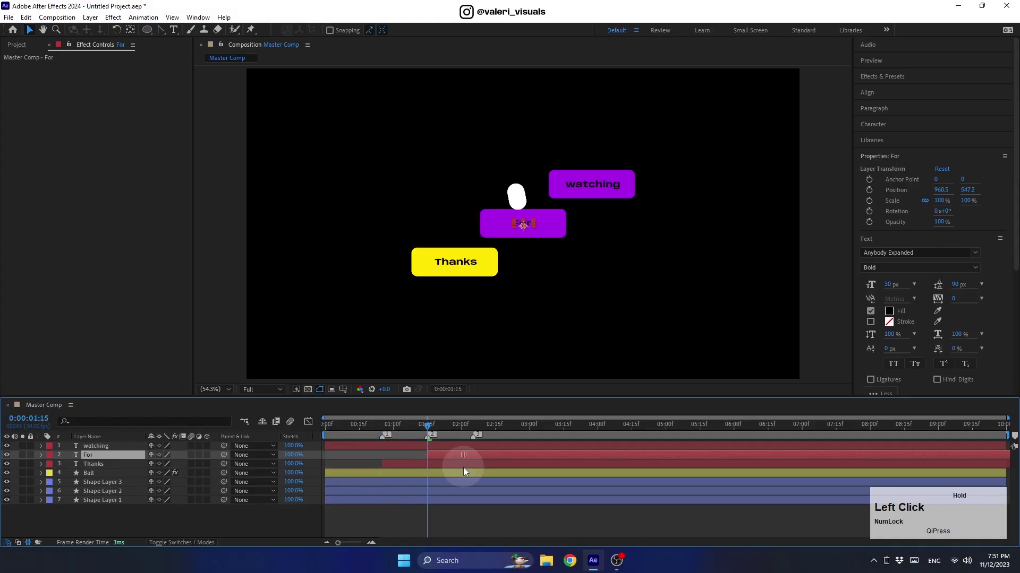
left_click_drag(446, 429, 473, 447)
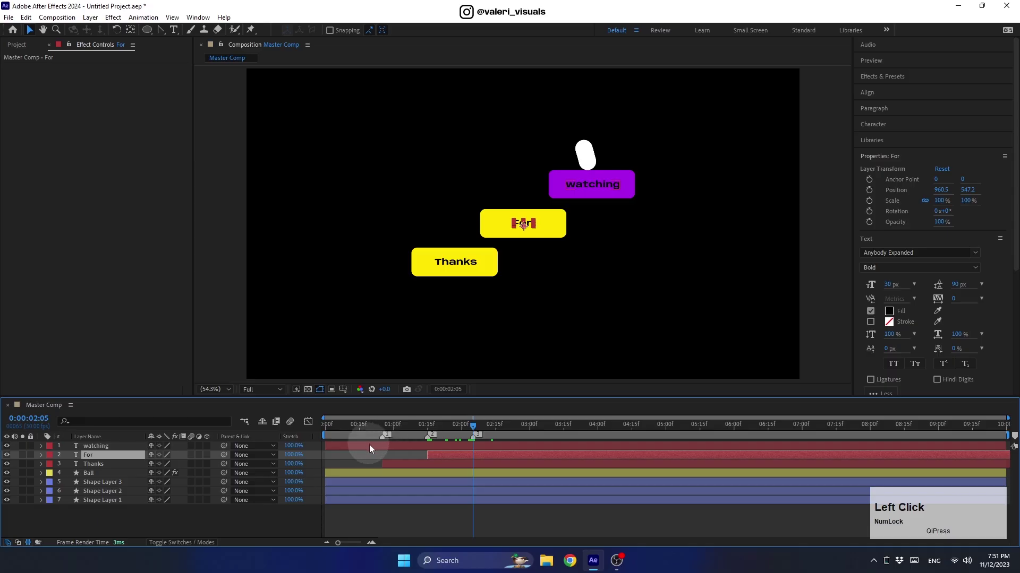
left_click_drag(368, 444, 517, 458)
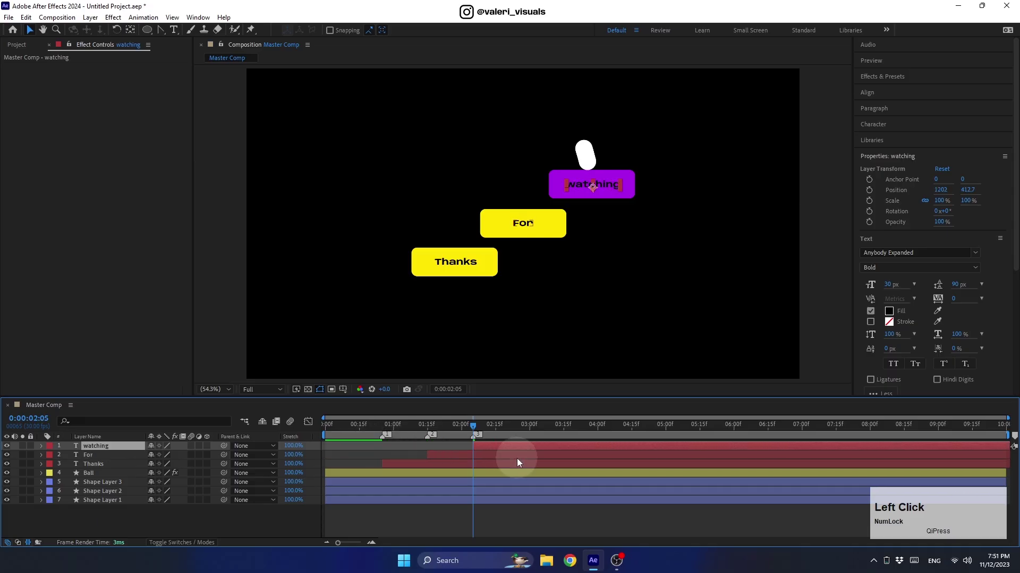
- Play back the animation from the start to check the timing of the words and color changes
left_click_drag(470, 425, 286, 467)
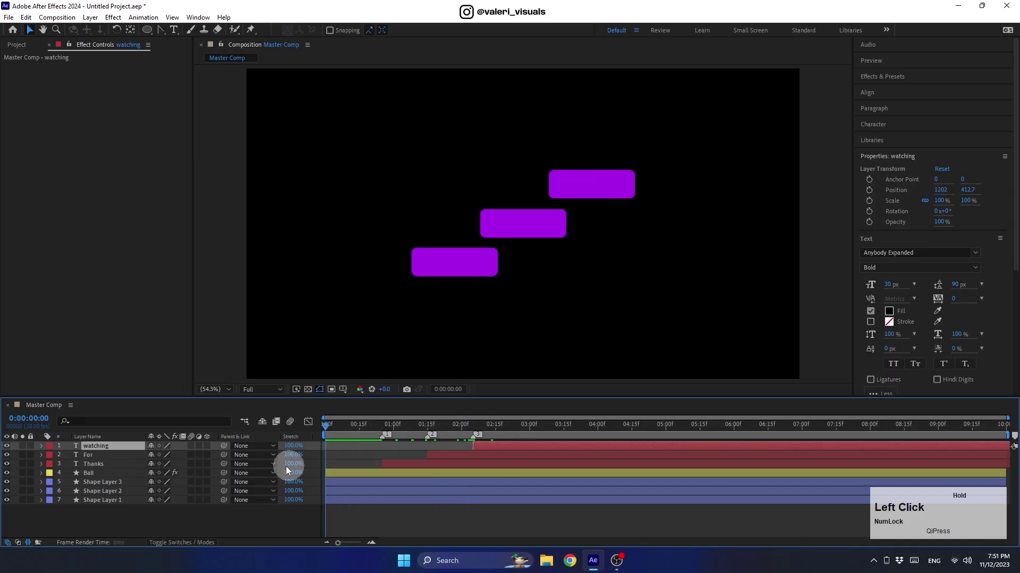
left_click(204, 512)
key("space")
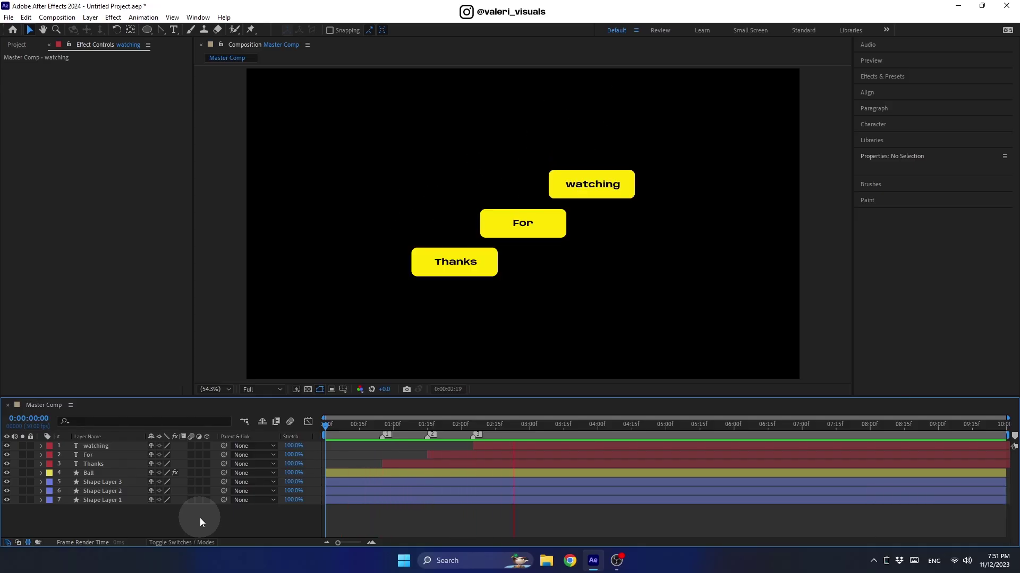
key("space")
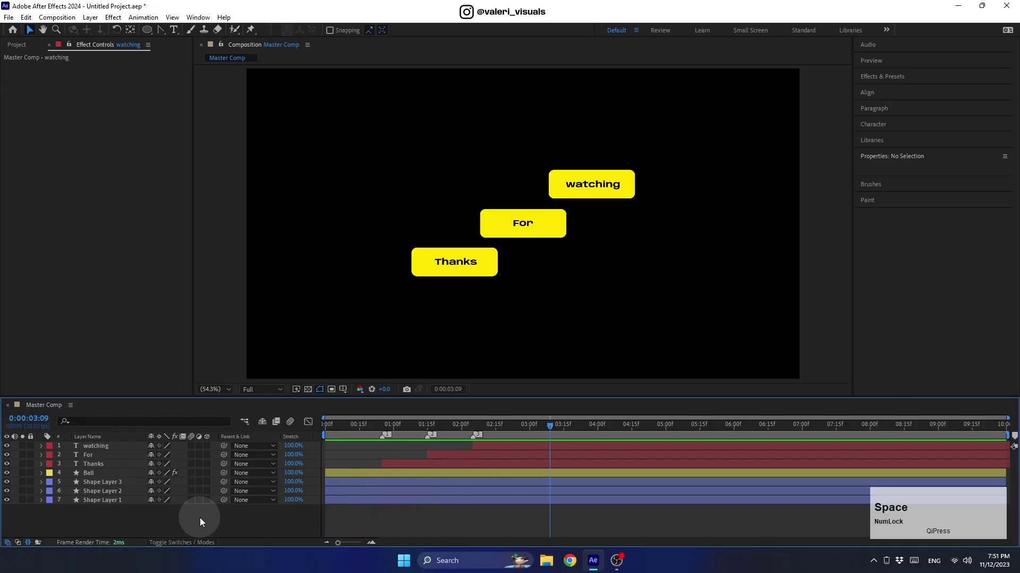
- Create a black 1920 x 1080 px solid layer named Bg, matched to the composition size
right_click(200, 519)
mouse_move(265, 386)
left_click(361, 414)
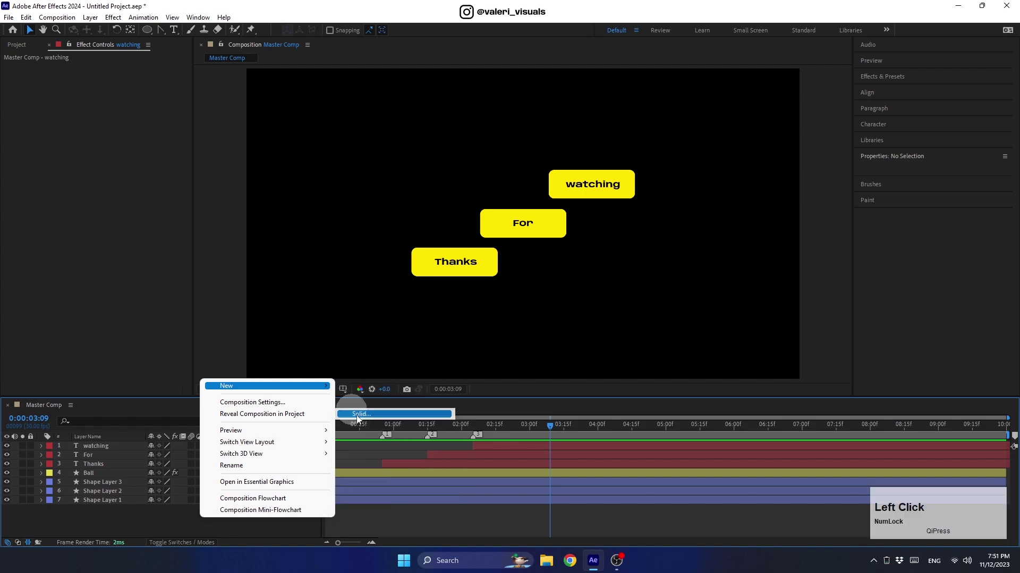
type("Bg")
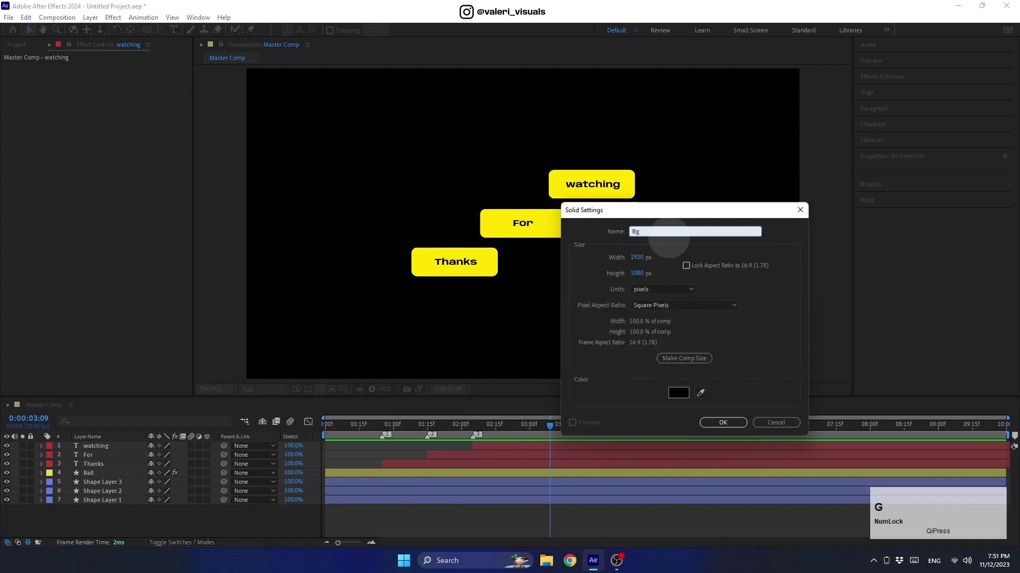
left_click(674, 355)
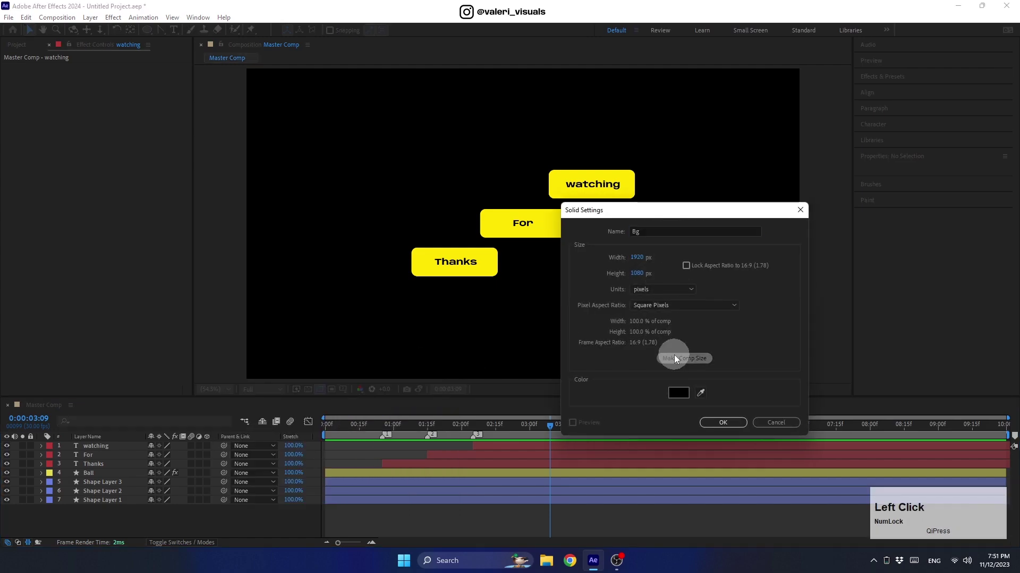
left_click(683, 393)
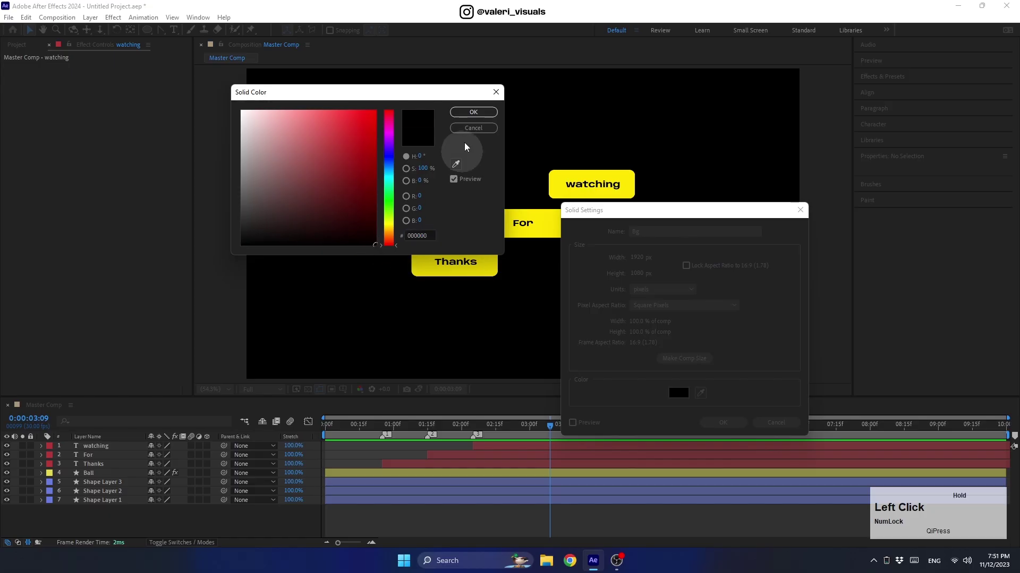
left_click(469, 110)
left_click(722, 423)
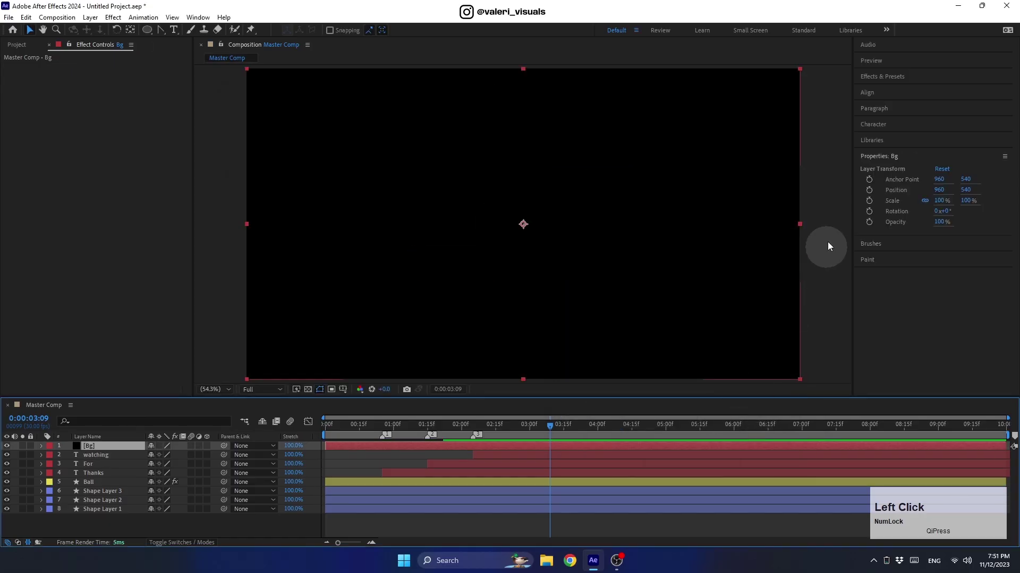
- Search the effects for "gradi" and apply Gradient Ramp to the Bg solid
left_click(882, 77)
left_click(888, 90)
type("echo")
double_click(889, 90)
type("gradi")
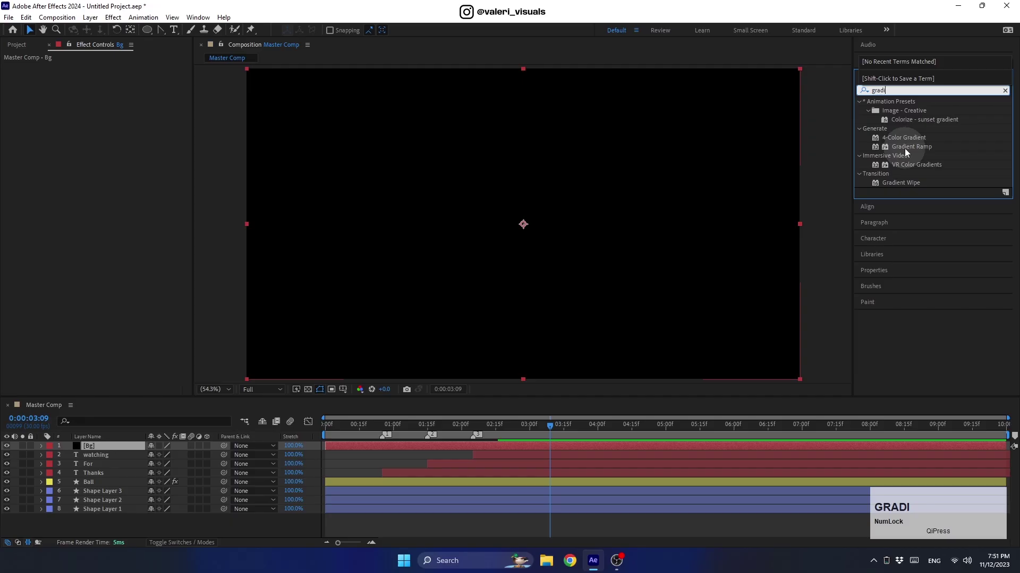
left_click_drag(910, 146, 664, 202)
- Set the Gradient Ramp's end color to dark purple and its ramp scatter to 50
left_click(110, 103)
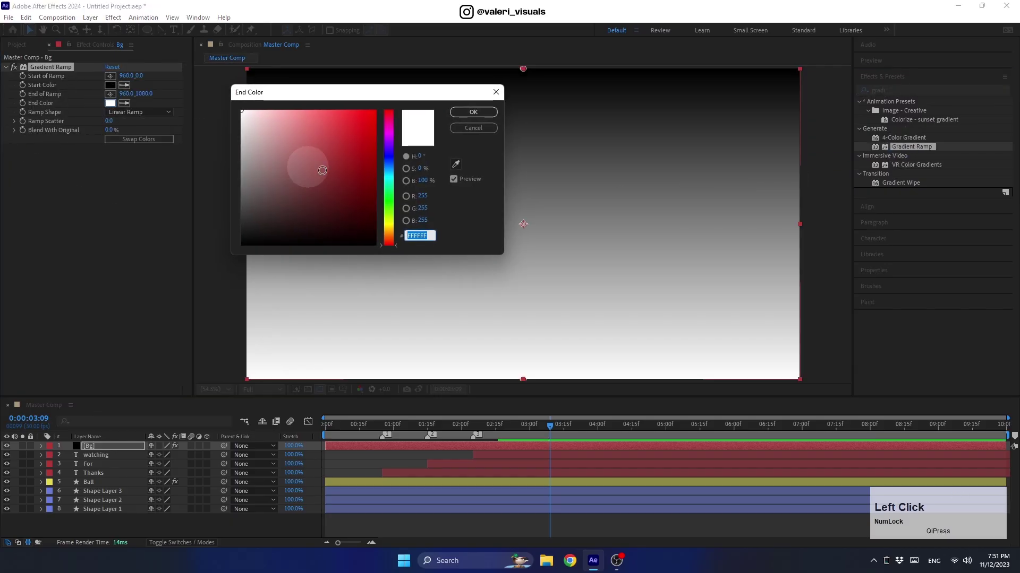
left_click_drag(386, 152, 377, 210)
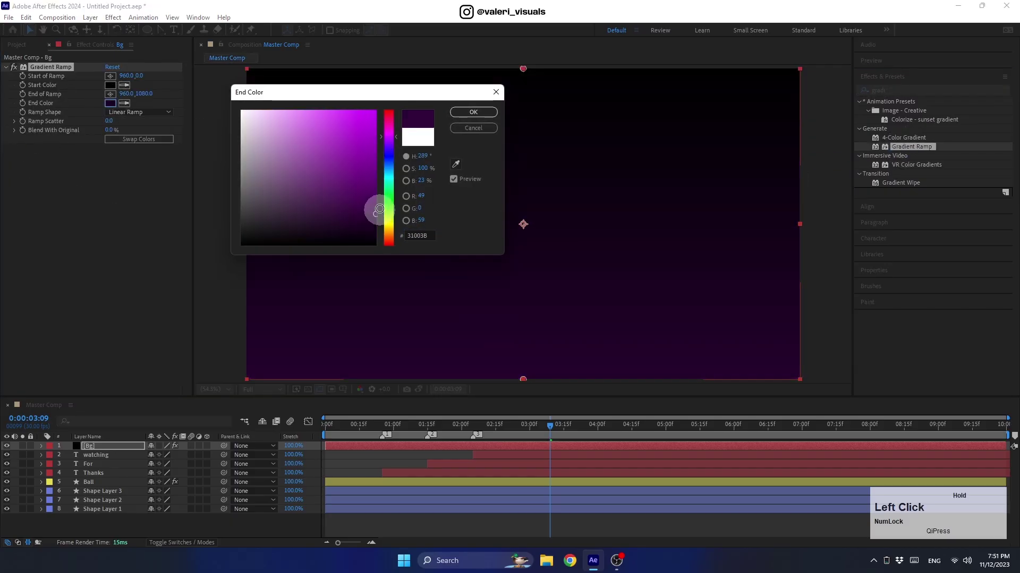
left_click(458, 112)
left_click(109, 122)
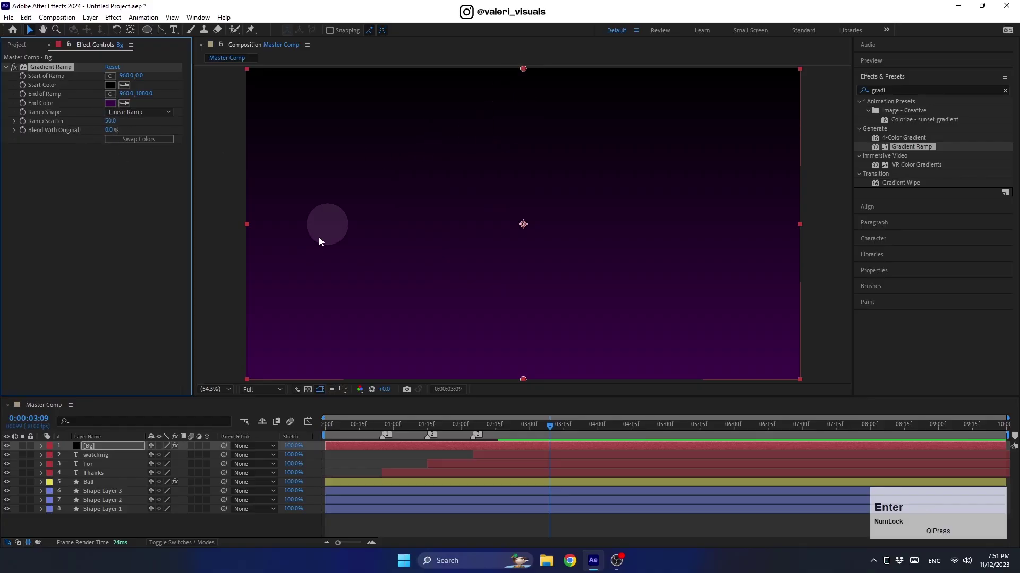
- Move the ramp's start point to about 958, -50 and end point to about 962, 1142, and place the Bg layer below all others
left_click(210, 390)
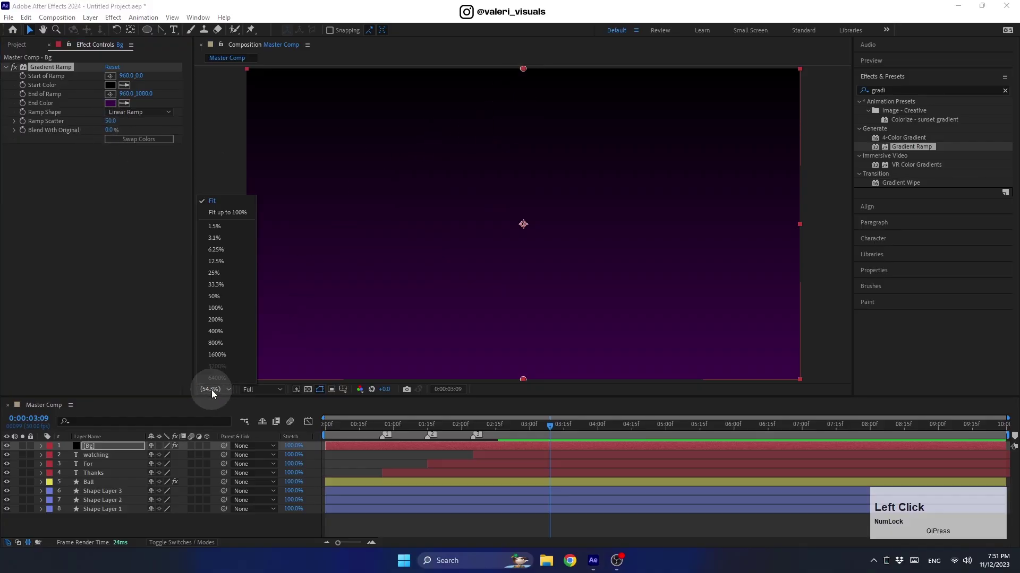
left_click(213, 296)
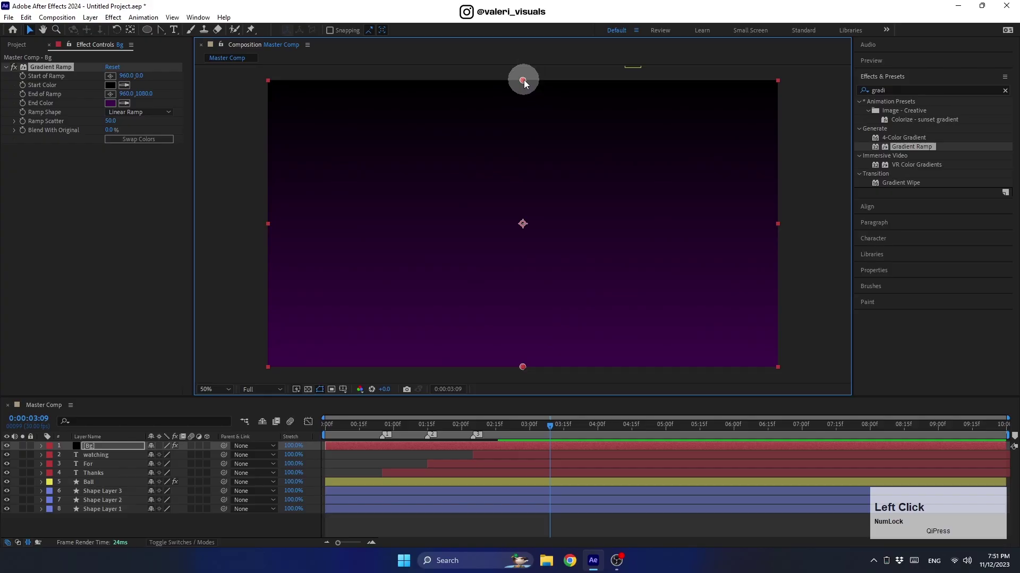
left_click_drag(524, 79, 523, 61)
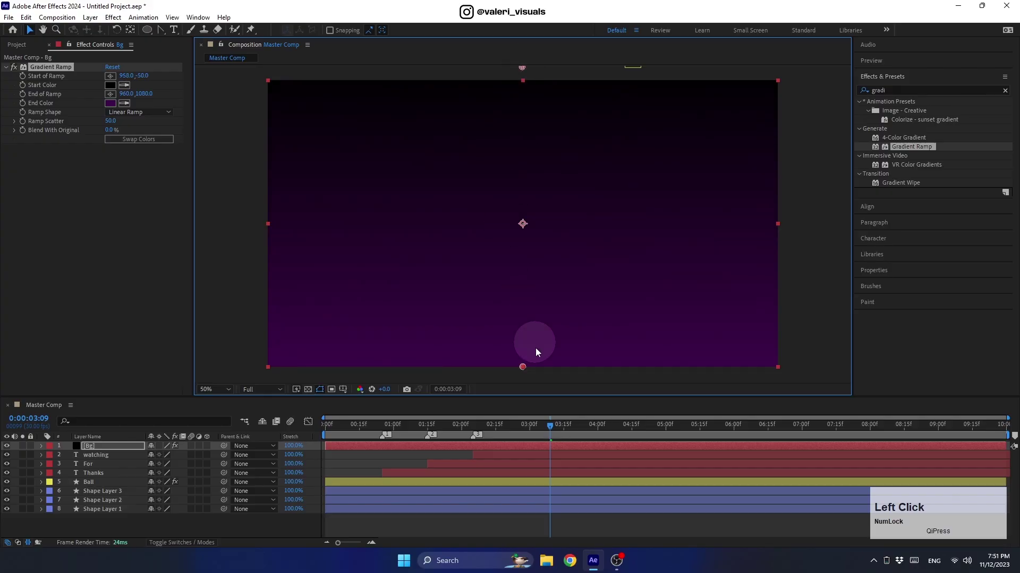
left_click_drag(522, 367, 519, 381)
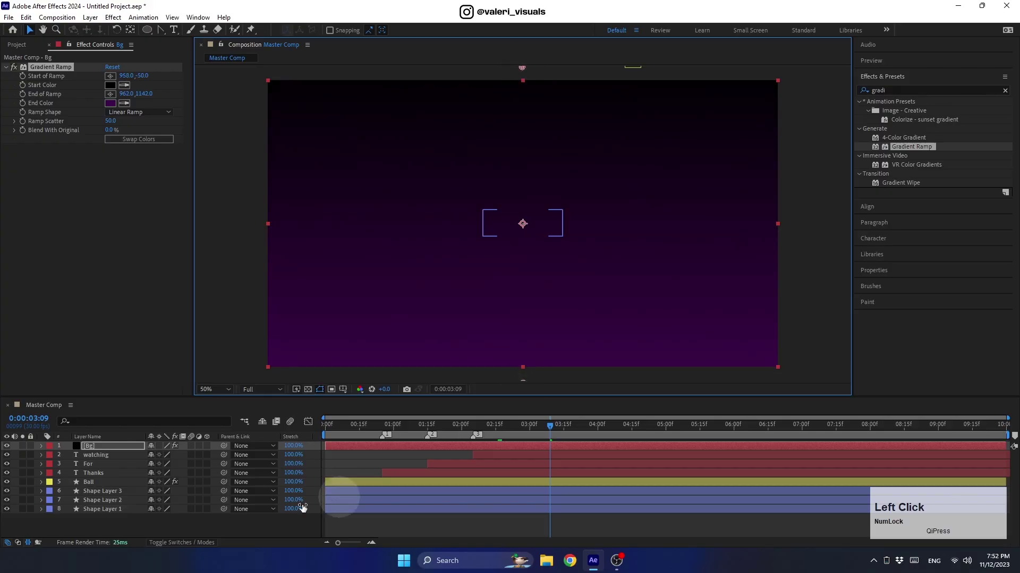
left_click_drag(116, 447, 120, 521)
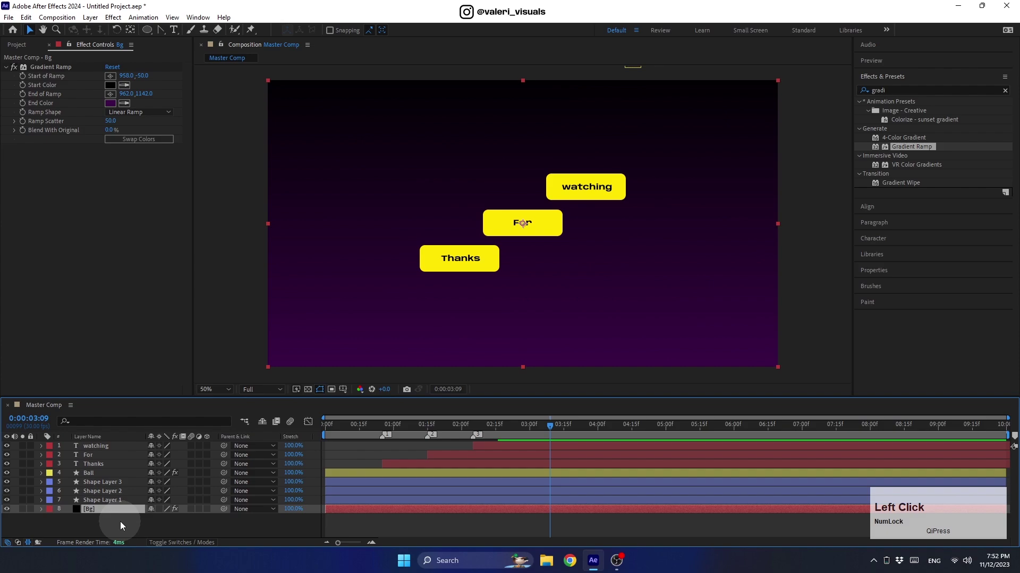
- With no layer selected, draw a white circle about 656 px in diameter and center it horizontally and vertically in the composition
left_click(120, 522)
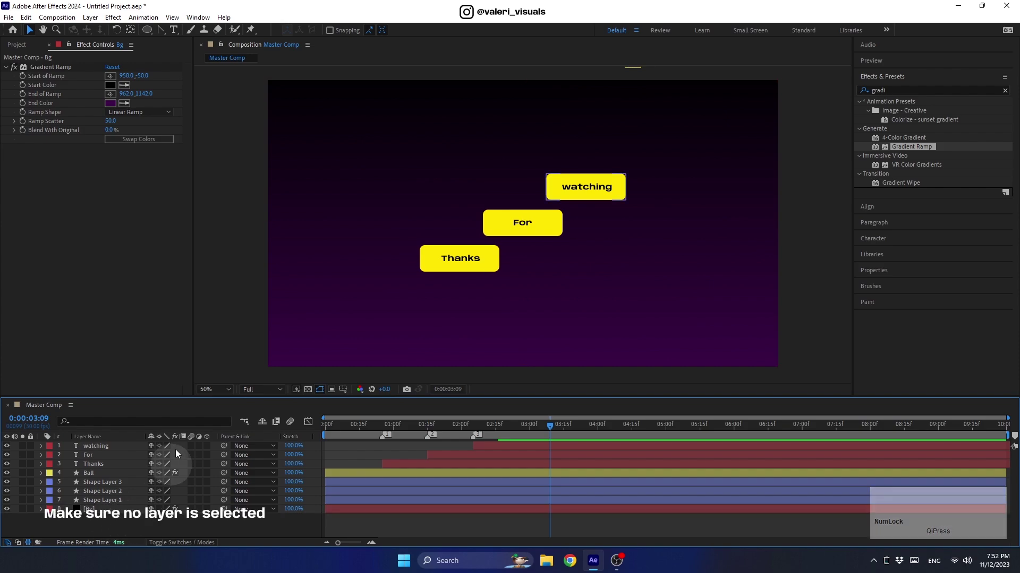
left_click(147, 30)
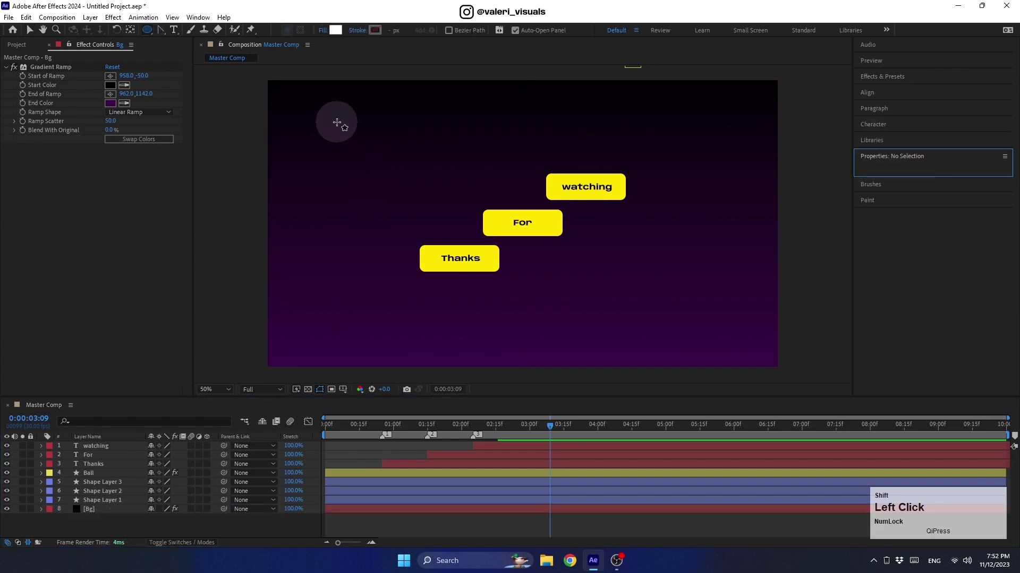
left_click_drag(337, 121, 463, 297)
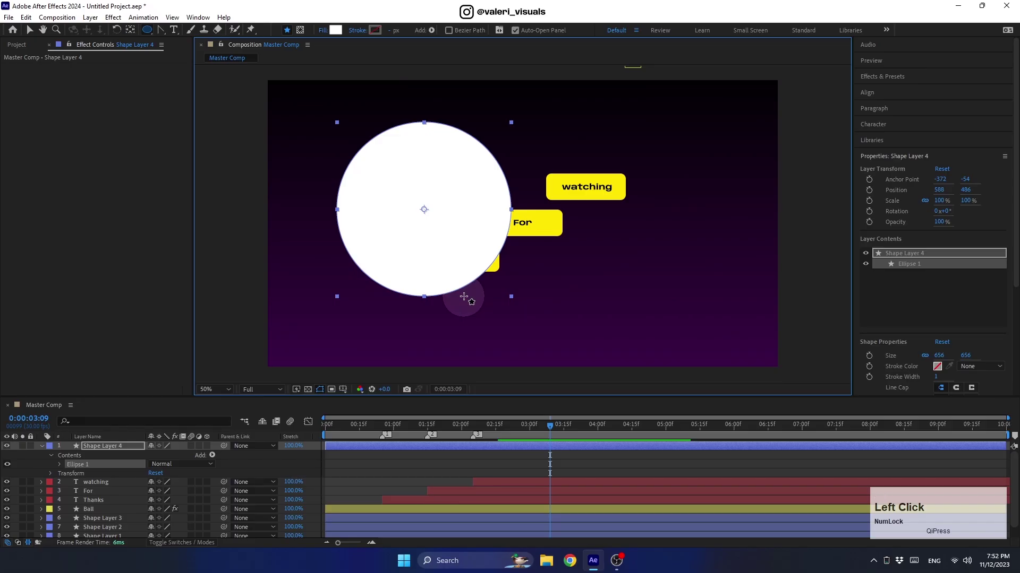
left_click(868, 93)
left_click(881, 119)
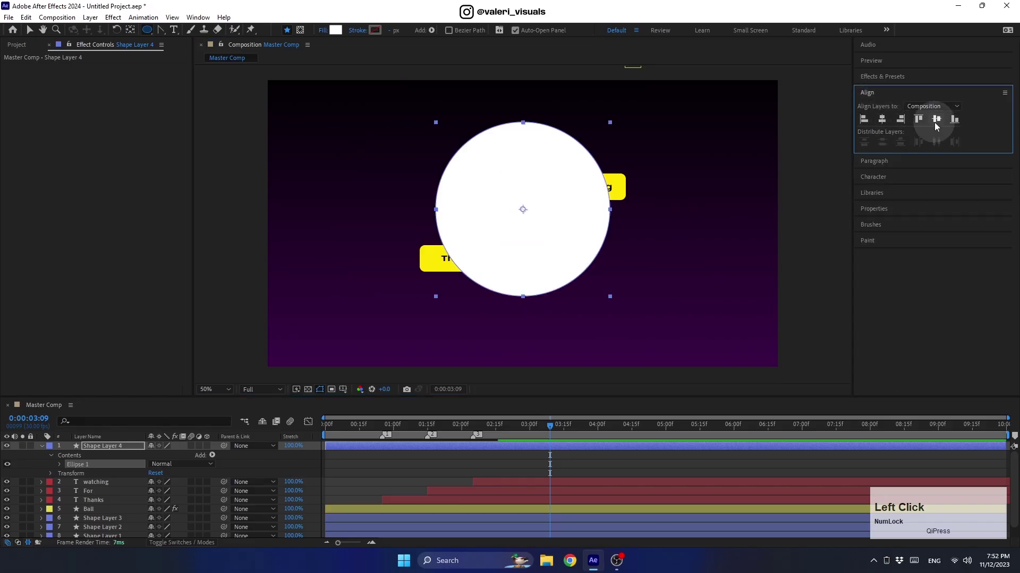
left_click(935, 120)
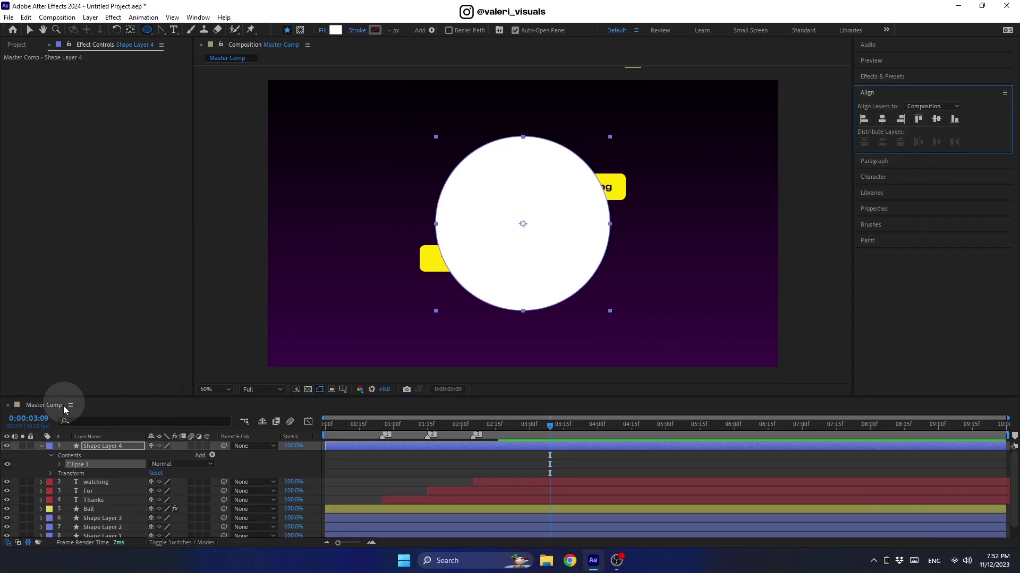
- Copy the Gradient Ramp effect from the Bg layer and paste it onto the new circle's shape layer
left_click_drag(113, 398, 109, 357)
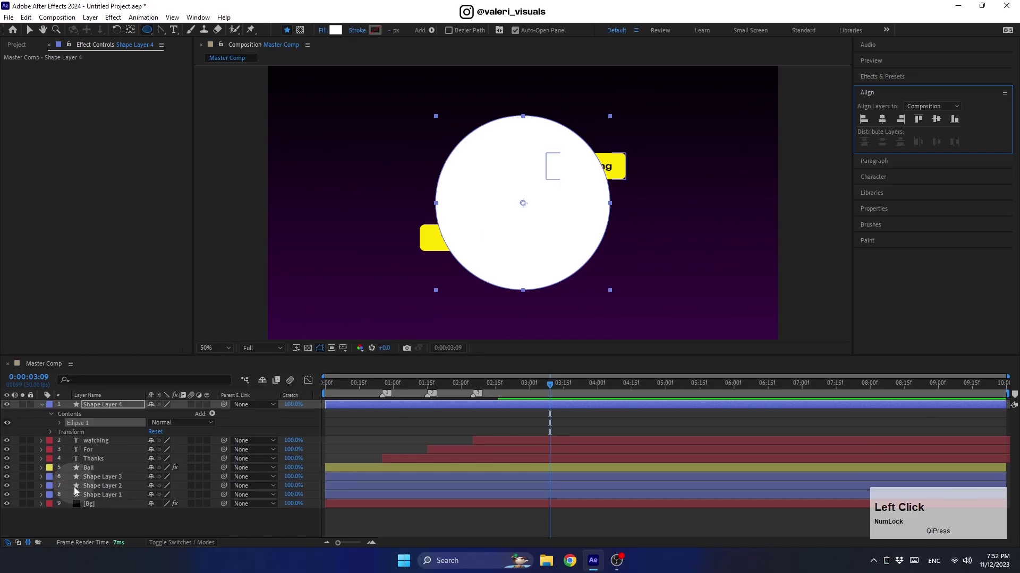
left_click(95, 504)
left_click(39, 66)
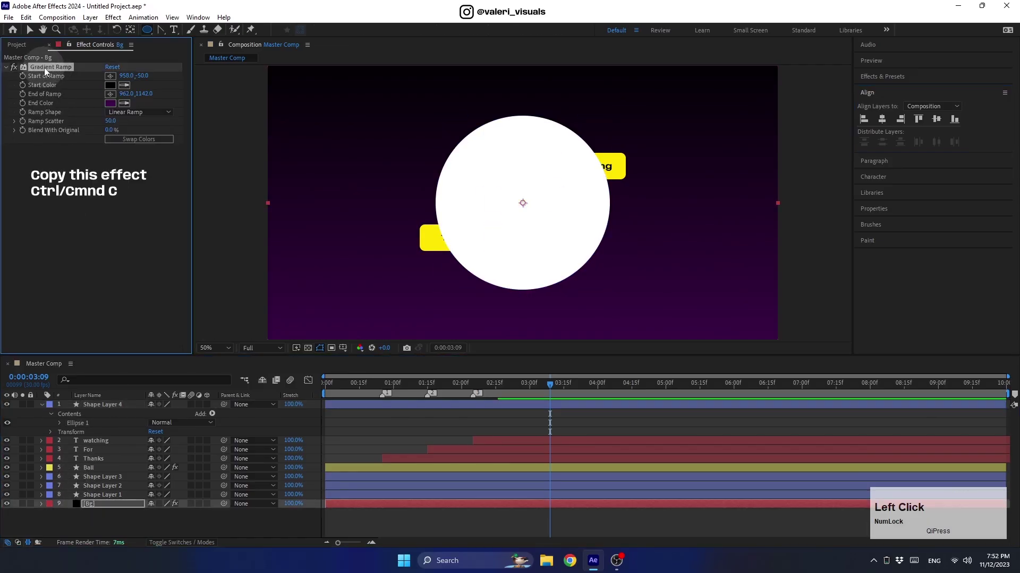
key("ctrl+c")
left_click(91, 407)
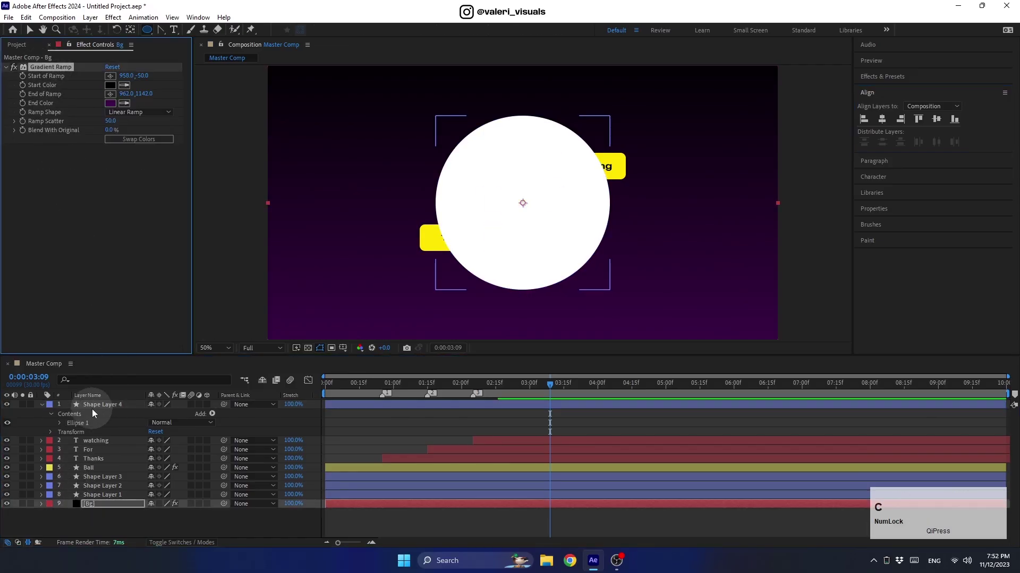
key("ctrl+v")
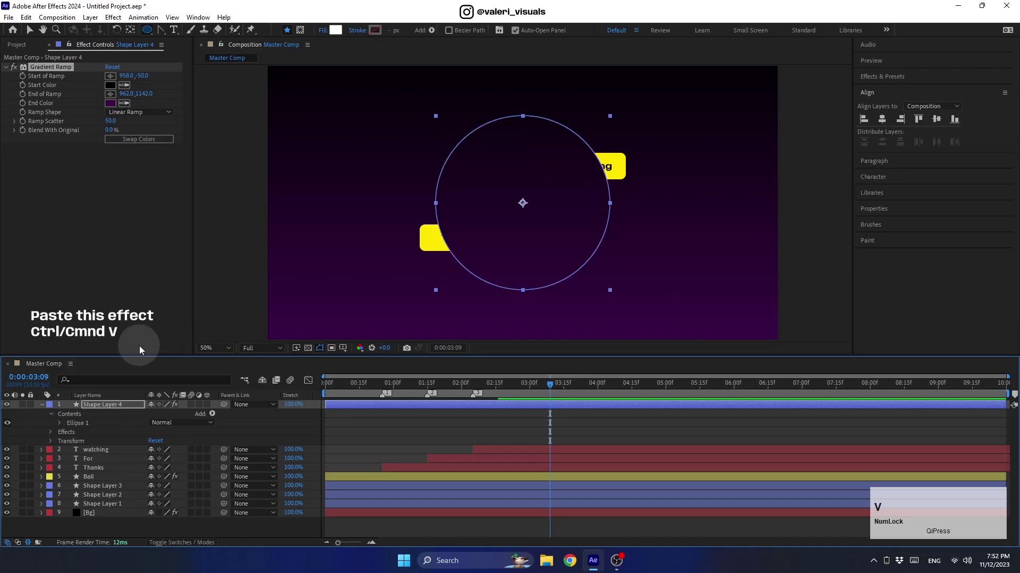
- Move the circle's ramp start point to about 962, 234 and its end point to about 974, 858
scroll(503, 175, "down", 2)
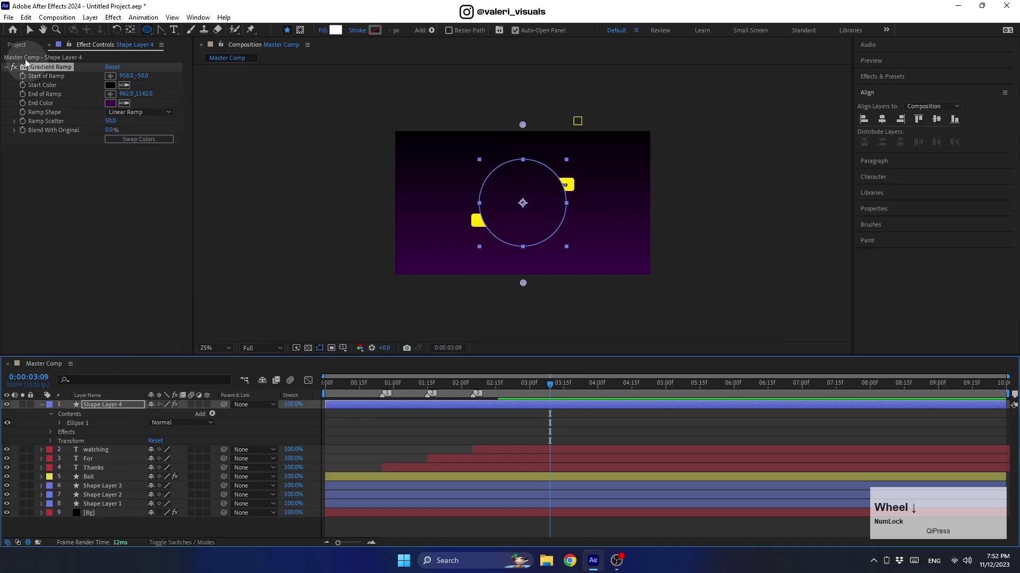
left_click(29, 29)
left_click_drag(524, 126, 524, 163)
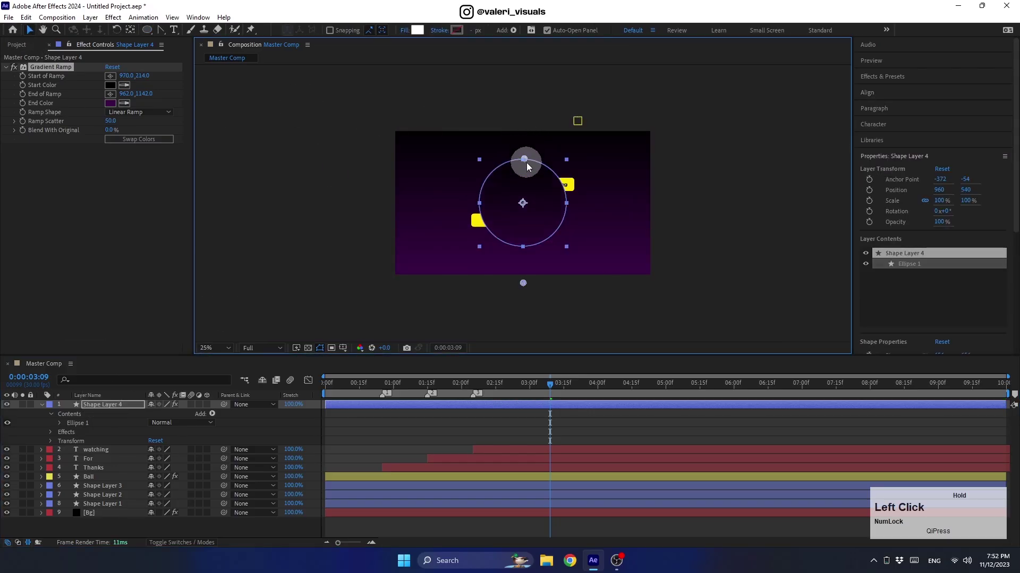
left_click_drag(523, 283, 519, 253)
scroll(522, 202, "up", 2)
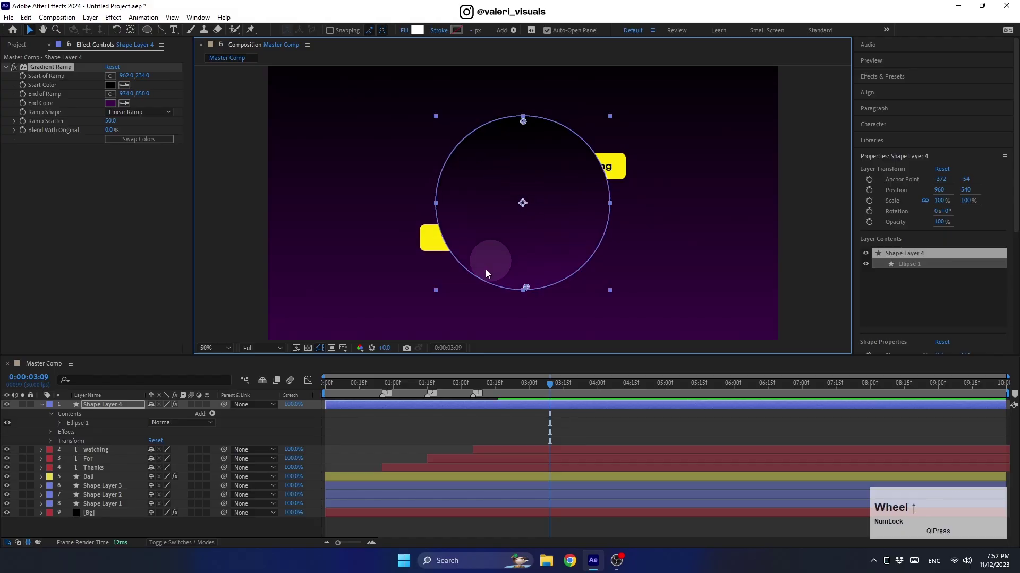
- Add an Inner Shadow layer style to the circle and set its opacity to 100%
right_click(97, 404)
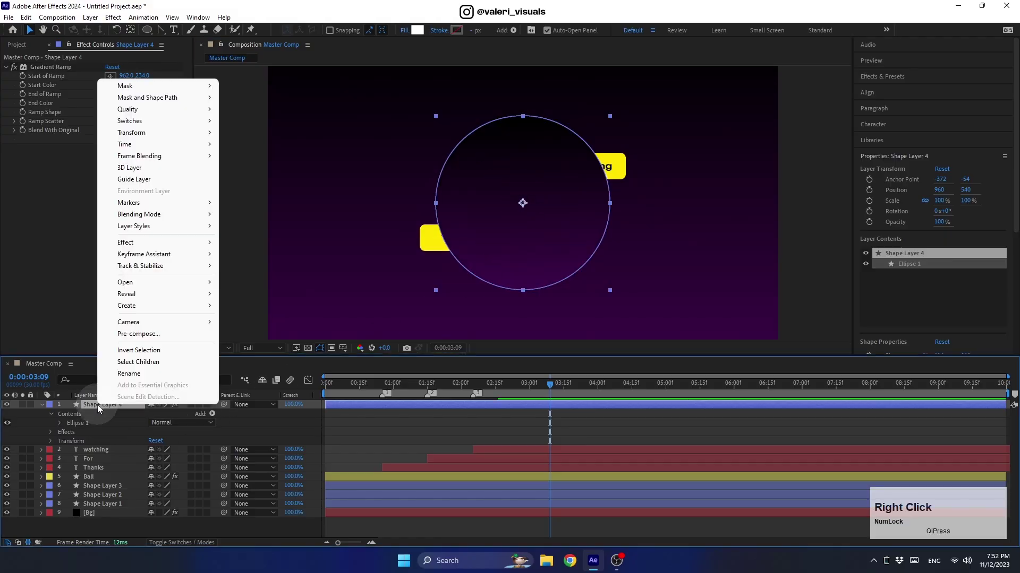
mouse_move(130, 305)
mouse_move(133, 226)
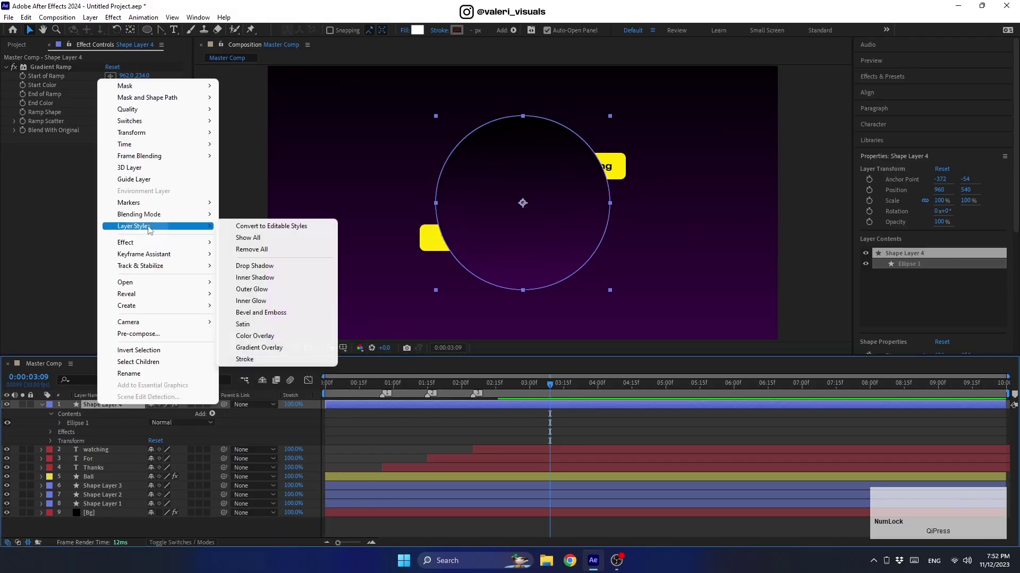
left_click(235, 277)
left_click(59, 468)
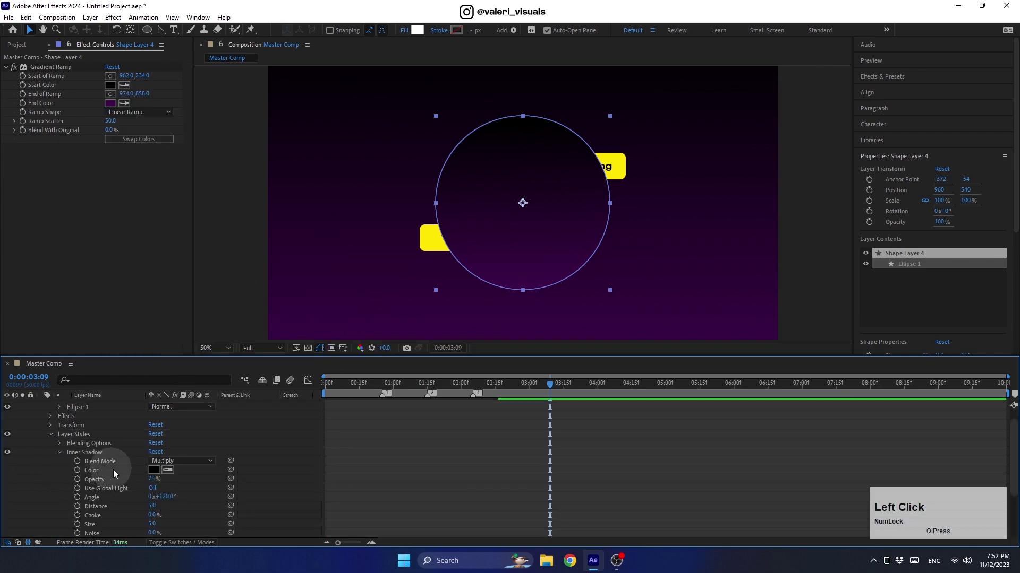
left_click_drag(154, 479, 191, 483)
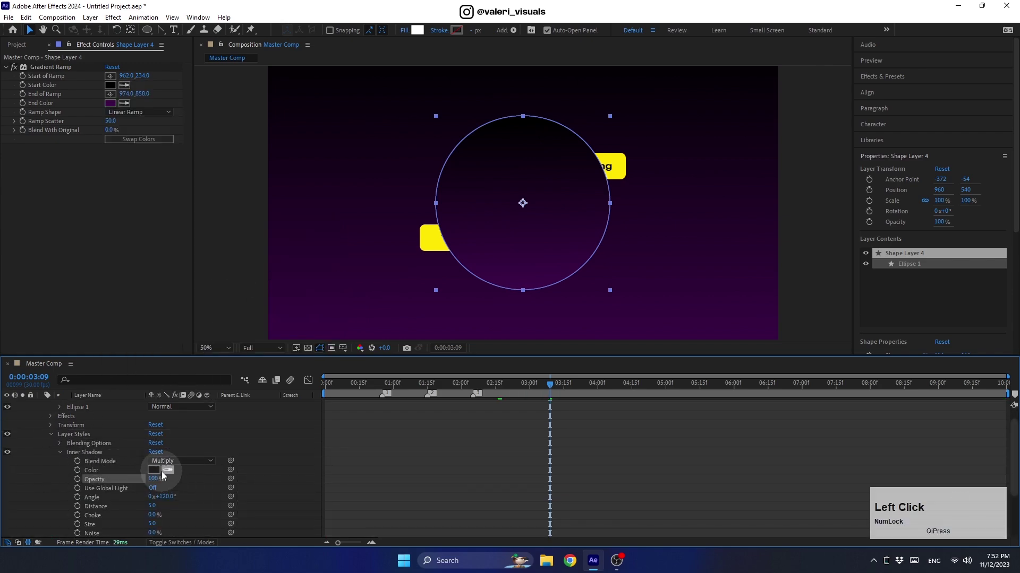
- Set the inner shadow's color to yellow and its blend mode to Screen
left_click(153, 471)
left_click_drag(392, 236, 389, 230)
left_click(365, 118)
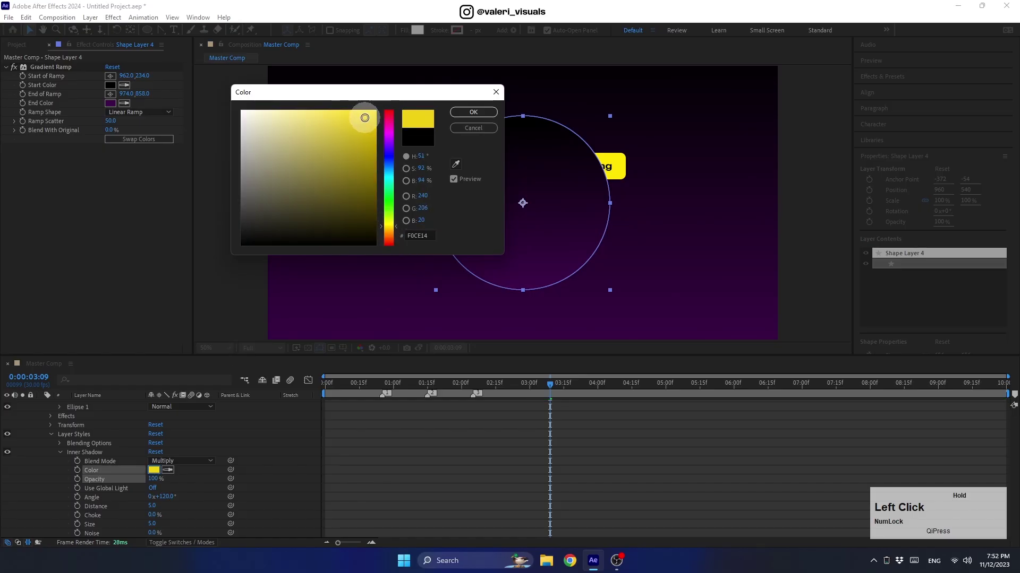
left_click(477, 114)
left_click(181, 461)
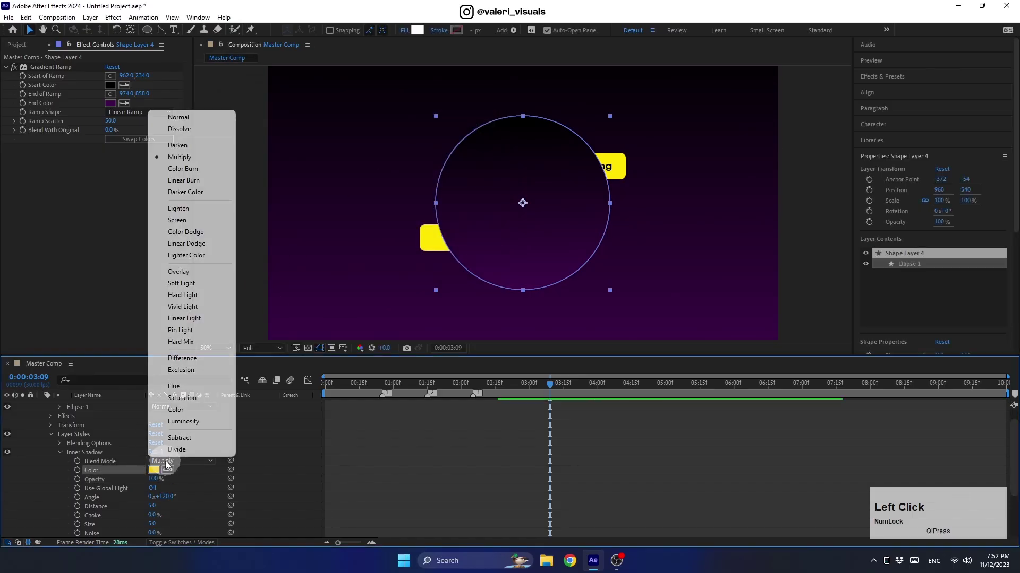
left_click(165, 221)
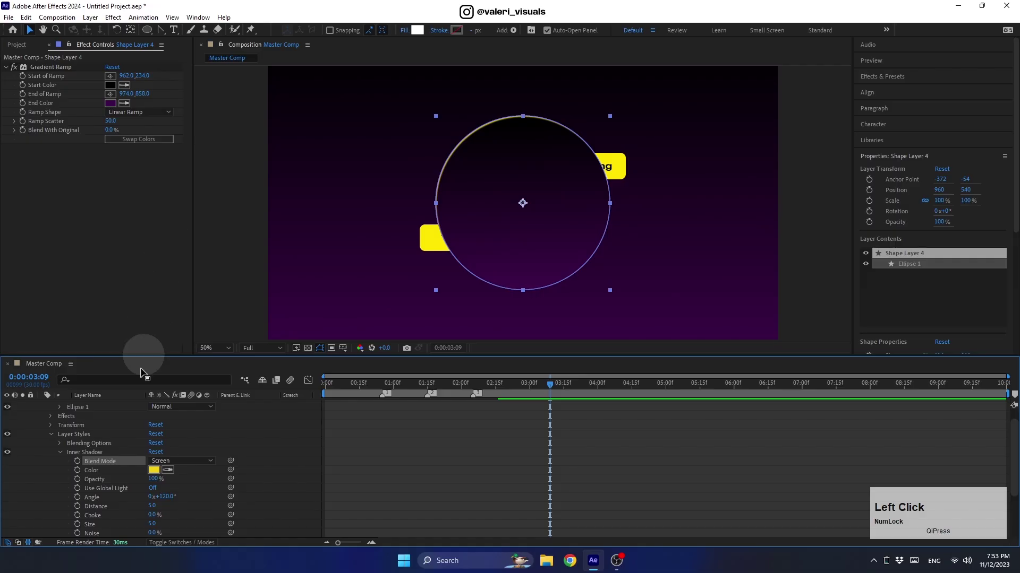
- Set the inner shadow's angle to 90° and its distance to 50
left_click(164, 497)
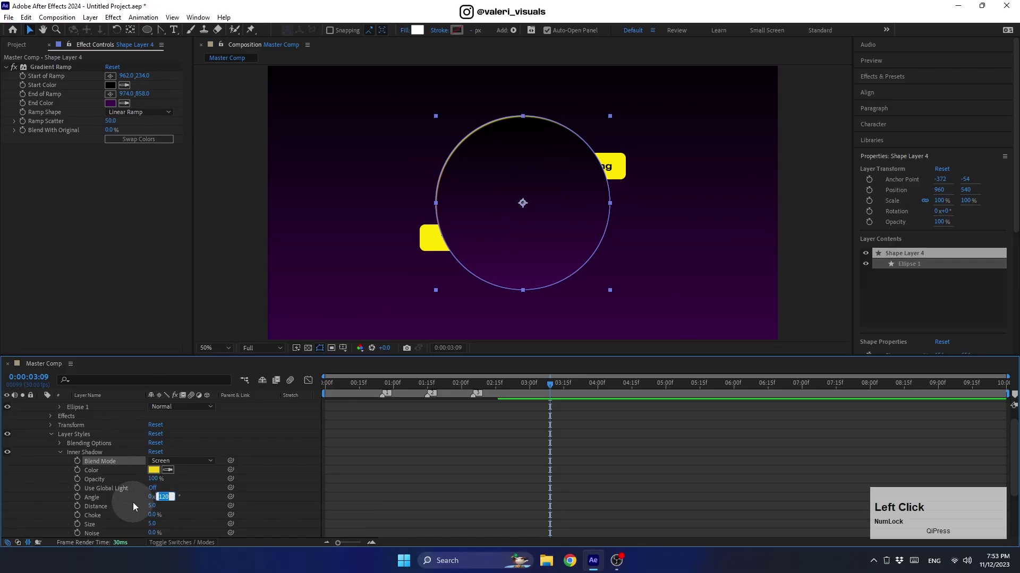
key("Return")
left_click_drag(152, 506, 197, 515)
left_click(154, 506)
type("50")
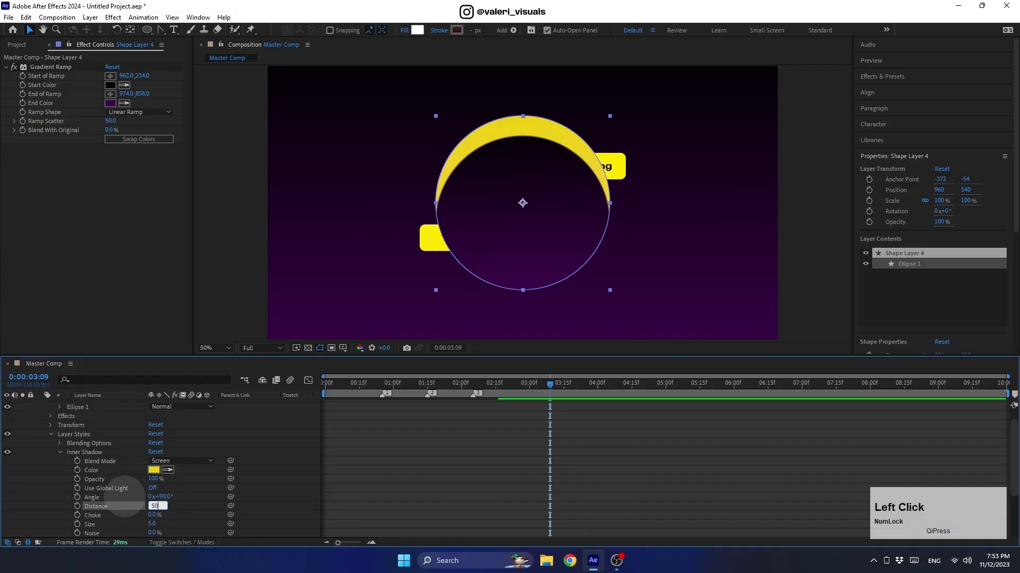
key("Return")
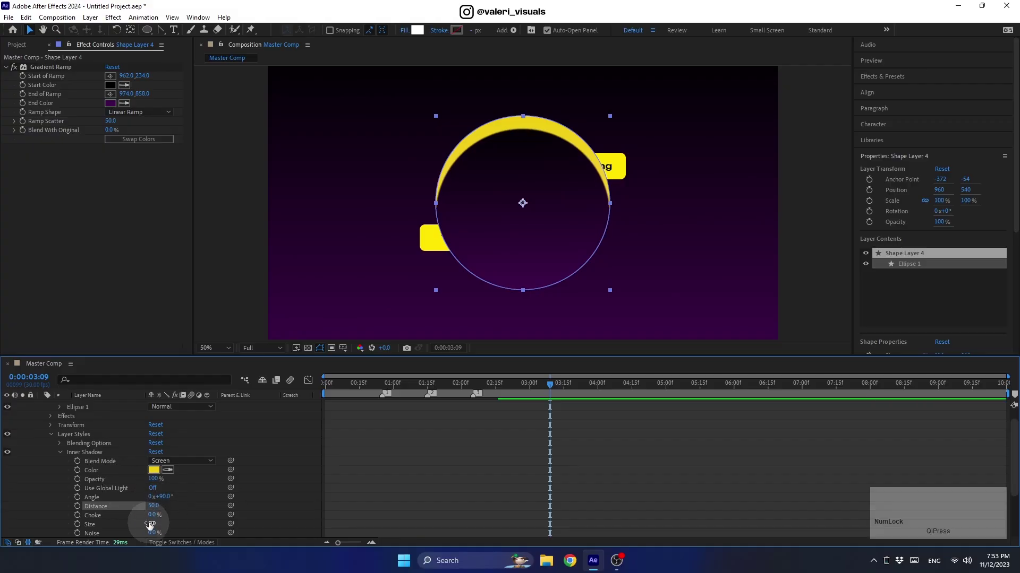
- Set the circle's inner shadow size to 100
left_click_drag(152, 524, 211, 532)
left_click(155, 524)
type("100")
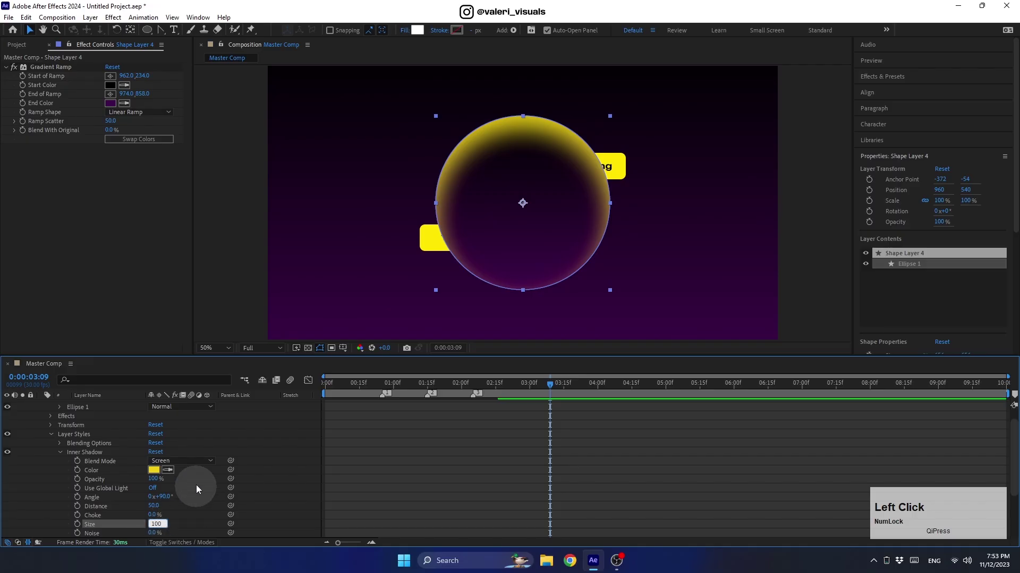
key("Return")
- Recolor the inner shadow orange and set its opacity to 50%
left_click(153, 470)
left_click_drag(409, 94, 335, 156)
left_click(315, 294)
left_click(292, 192)
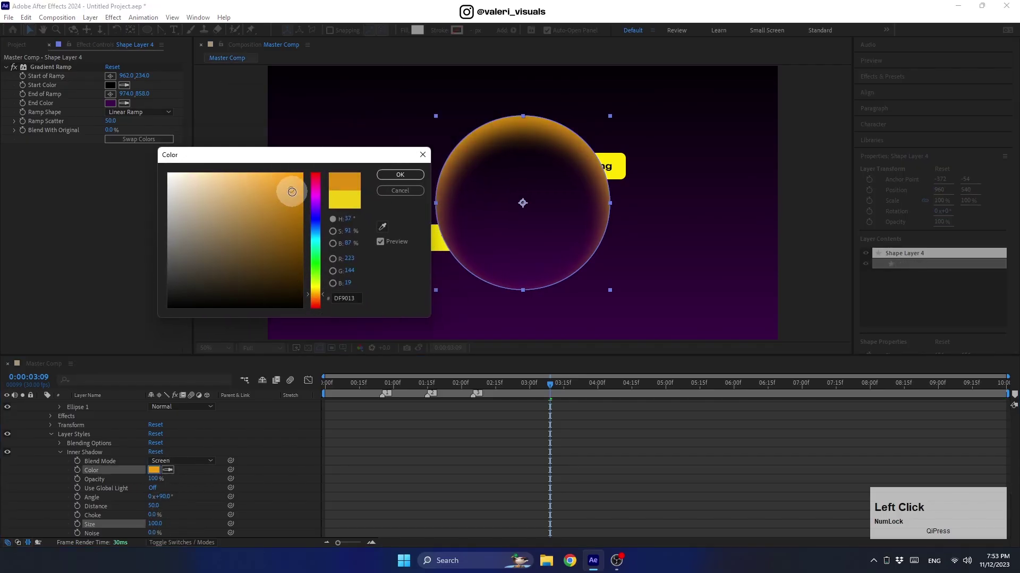
left_click(400, 174)
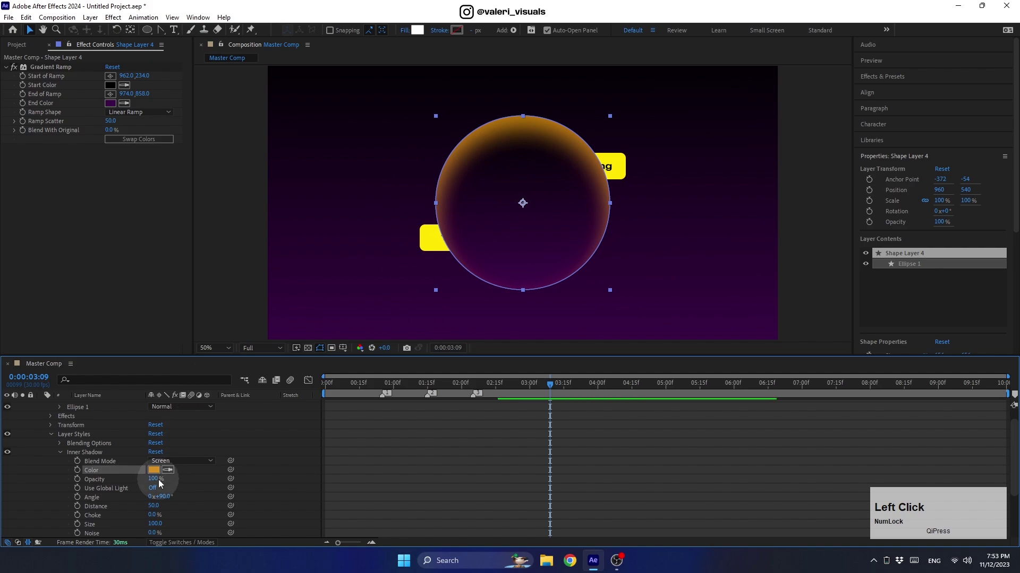
left_click(155, 479)
type("50")
key("Return")
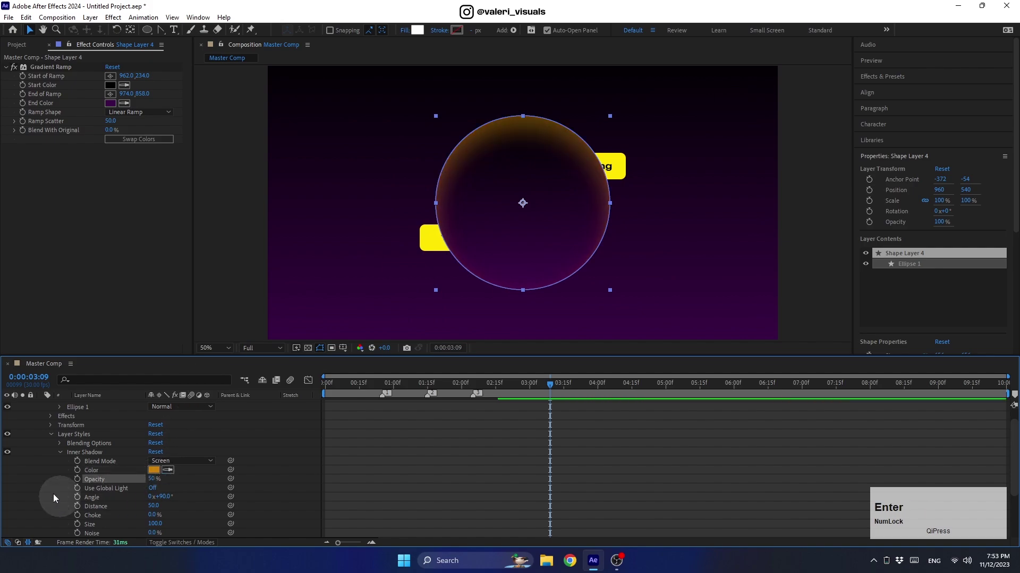
- Rename the circle's layer Big Sphere and move it directly above the Bg layer
scroll(48, 484, "up", 3)
left_click(41, 405)
key("Return")
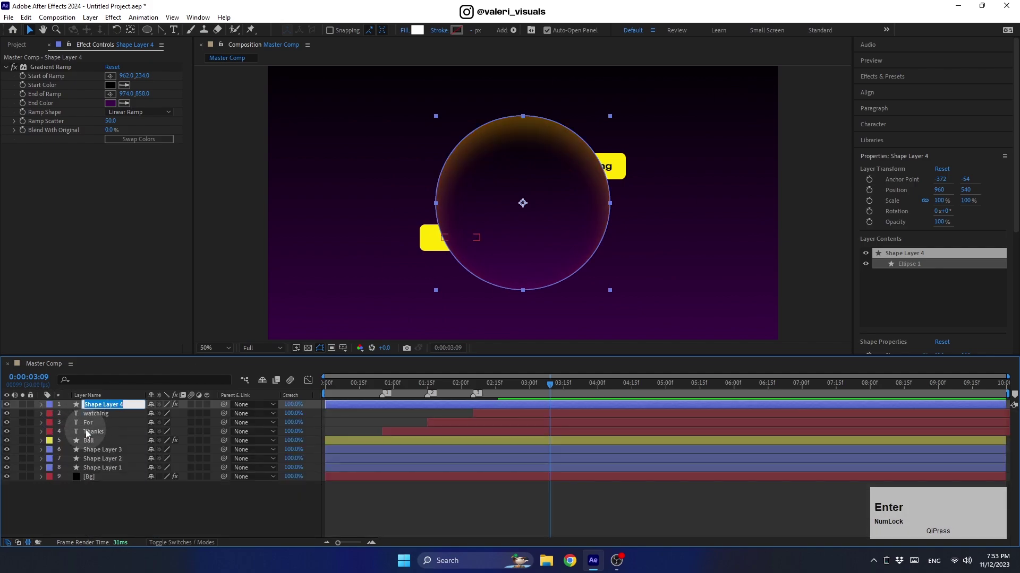
type("Big Sphere")
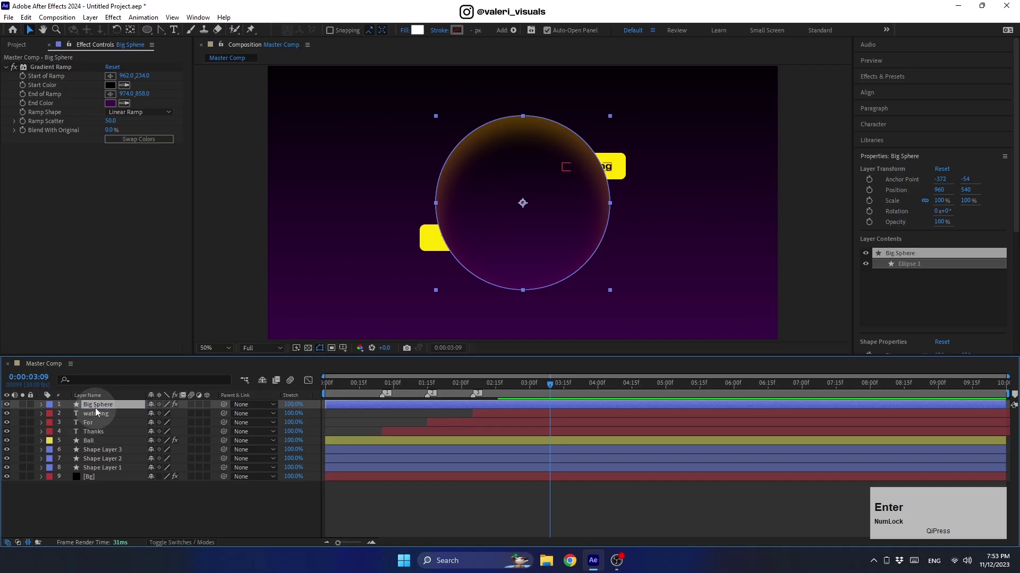
left_click_drag(91, 405, 87, 472)
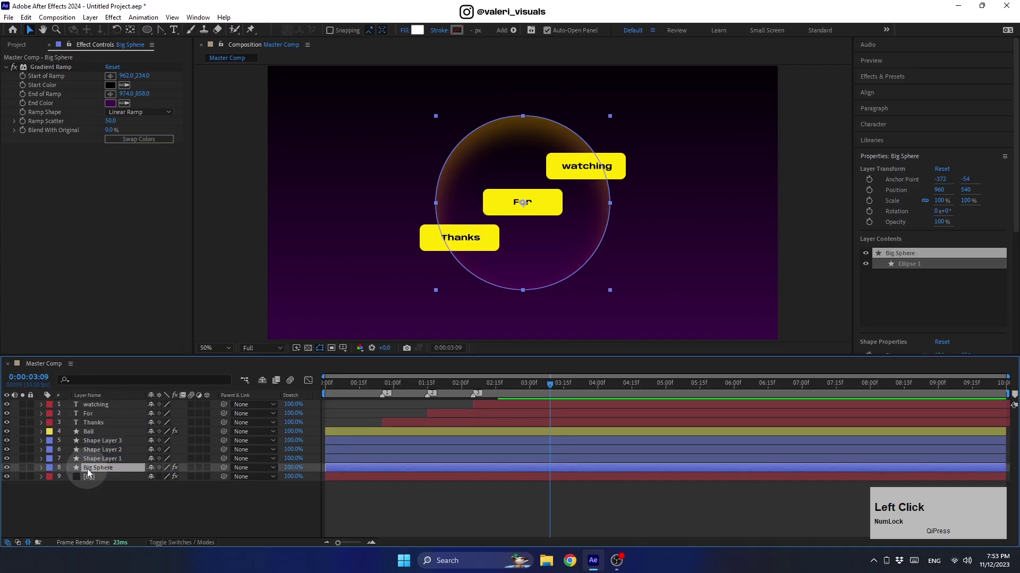
left_click(85, 501)
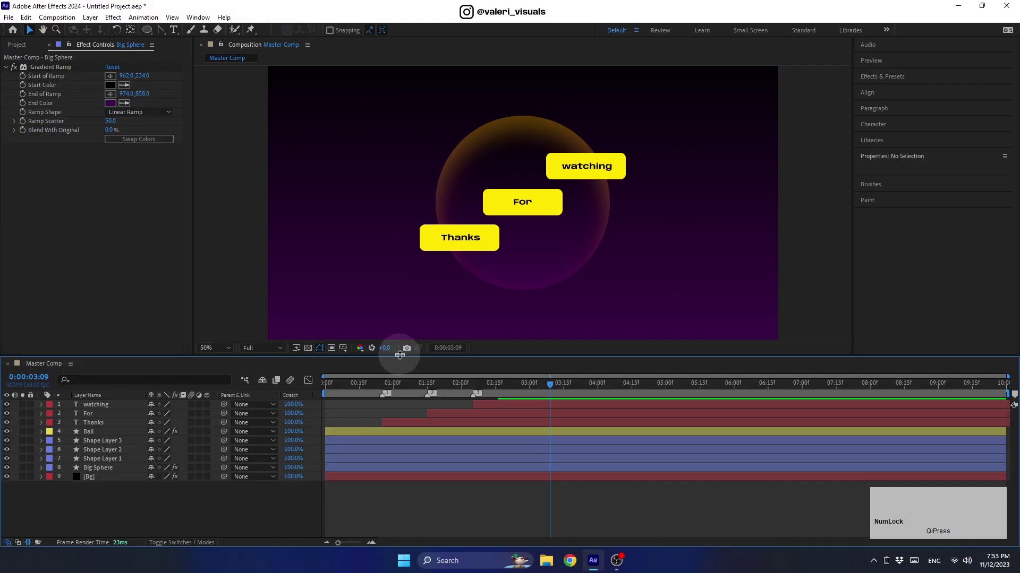
- End the work area at about 0:00:03:00 and return the playhead to the first frame
left_click_drag(400, 355, 398, 403)
left_click_drag(554, 430, 507, 441)
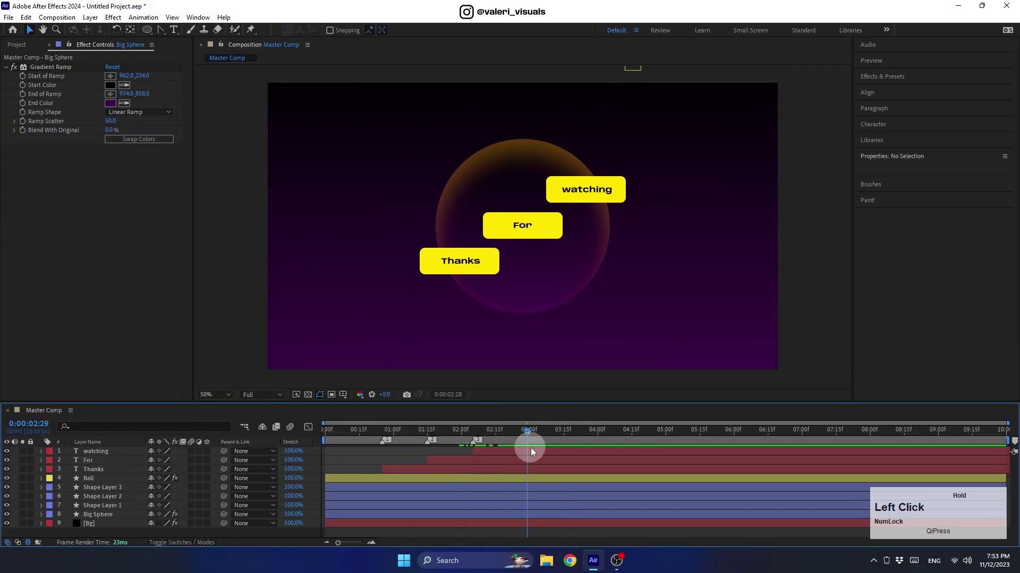
key("n")
key("Home")
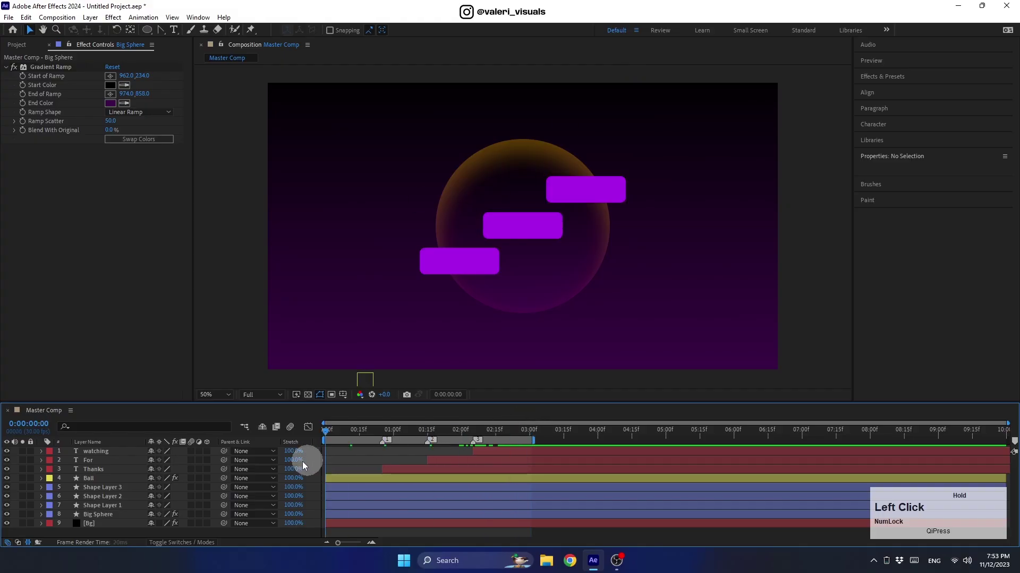